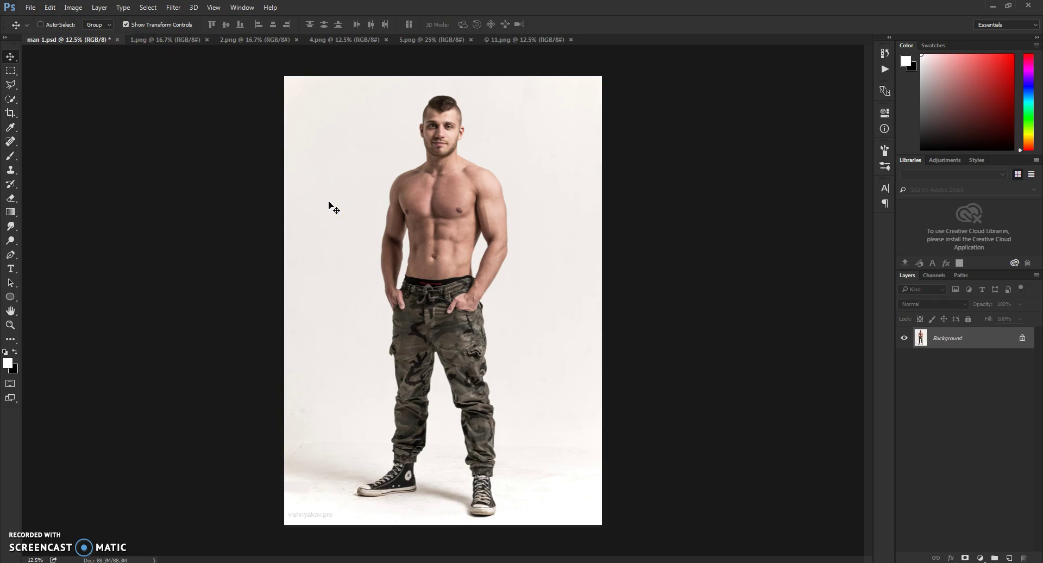
Browse the astronaut, soldier, green-glow, purple and archer hologram examples, then return to man 1.psd
{"action": "left_click", "coordinate": [200, 57]}
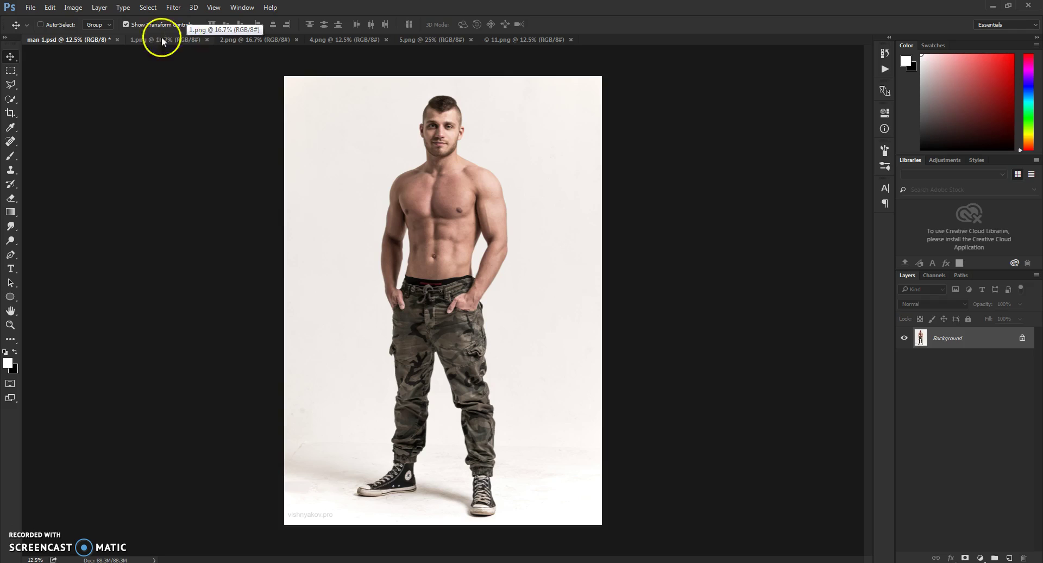
{"action": "left_click", "coordinate": [183, 40]}
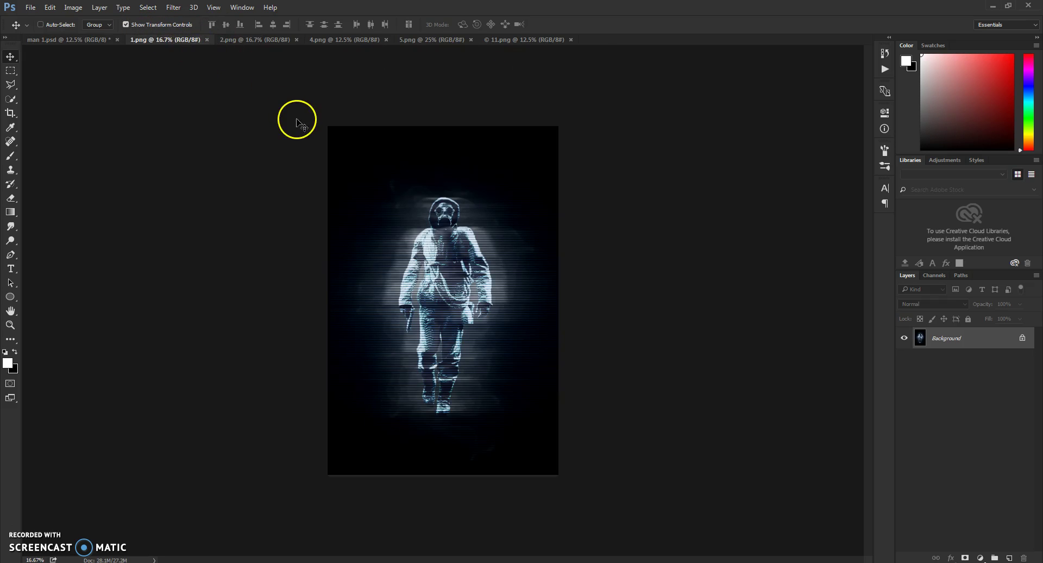
{"action": "left_click", "coordinate": [239, 39]}
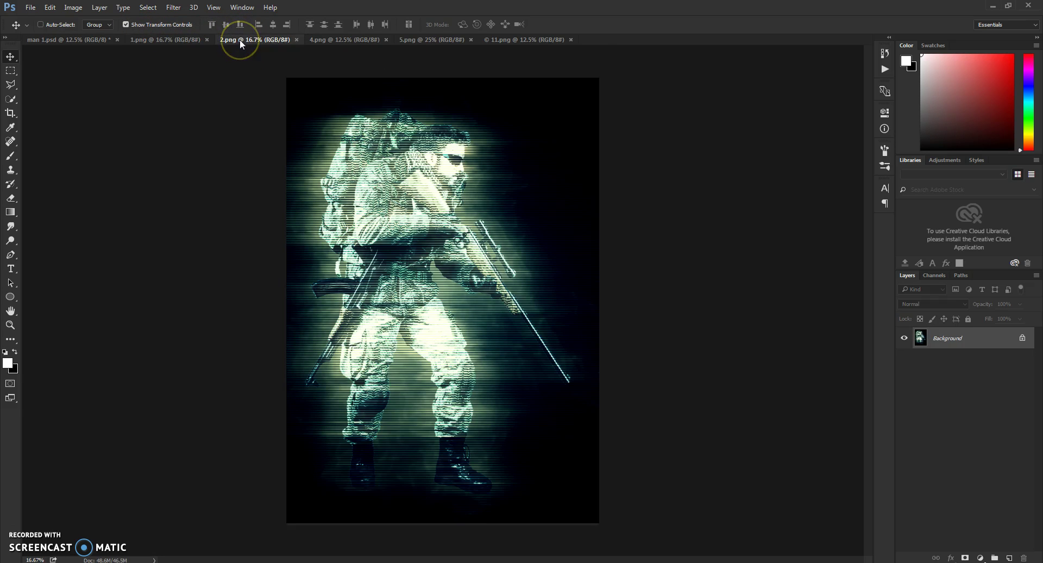
{"action": "left_click", "coordinate": [336, 39]}
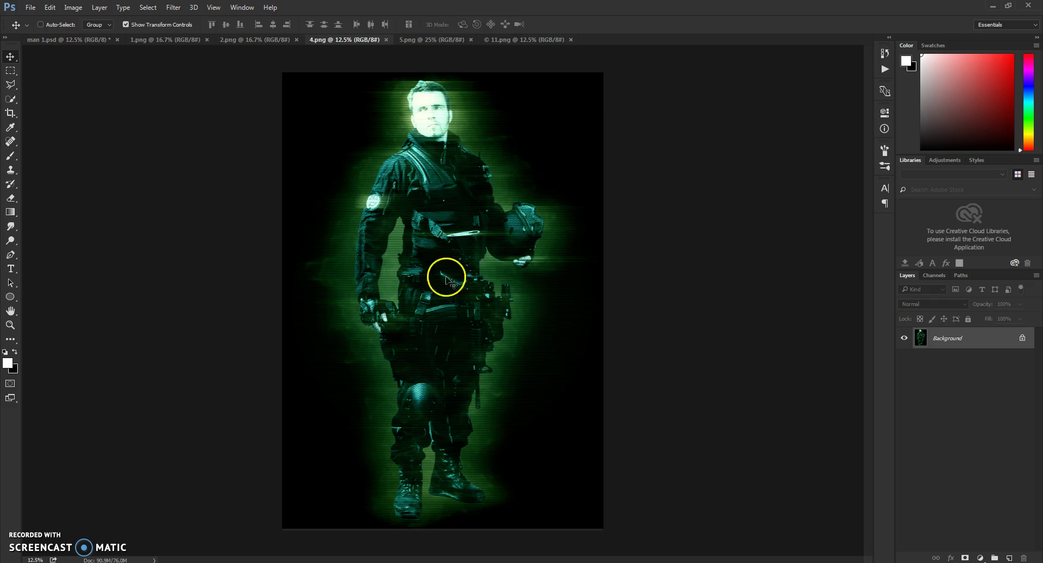
{"action": "left_click", "coordinate": [450, 42]}
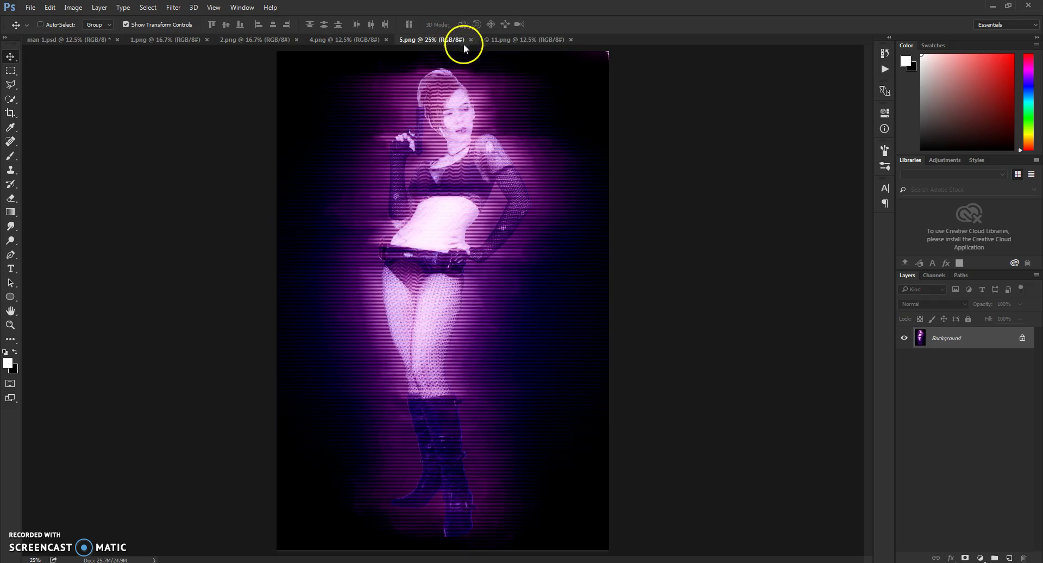
{"action": "left_click", "coordinate": [523, 42]}
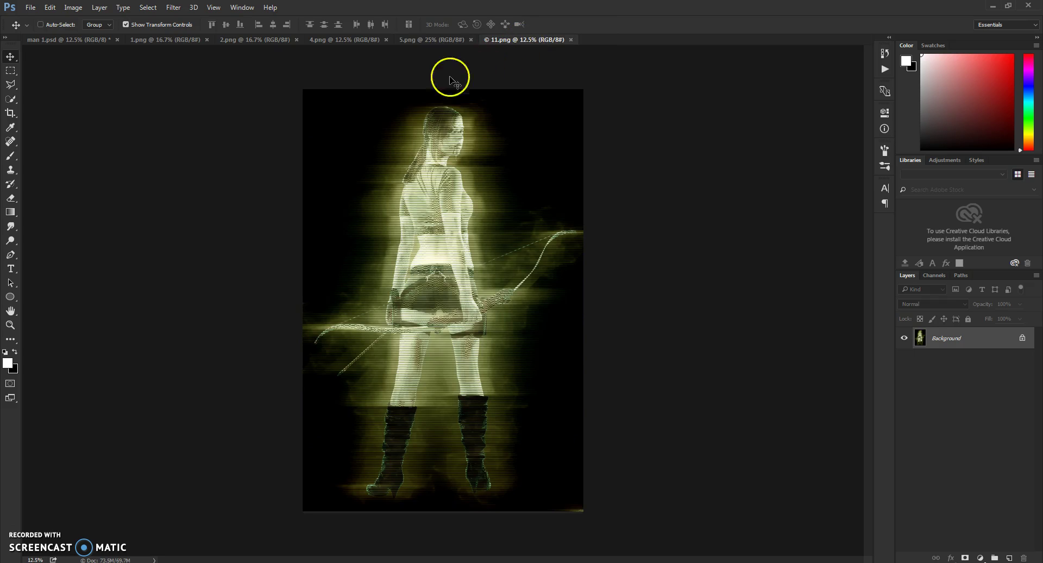
{"action": "left_click", "coordinate": [104, 40]}
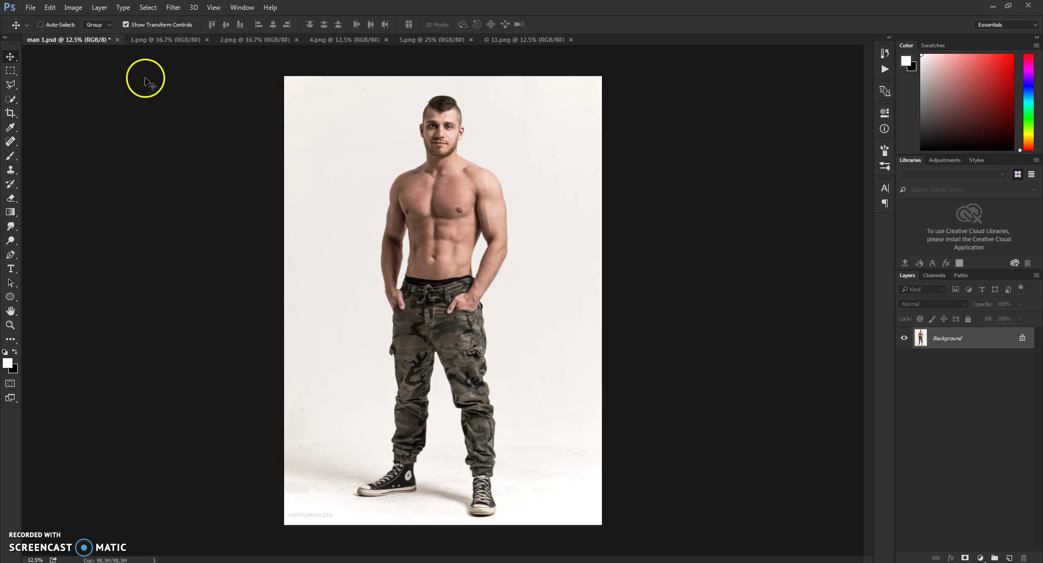
Check the interface language in Photoshop's Interface preferences and accept them
{"action": "left_click", "coordinate": [50, 8]}
{"action": "left_click", "coordinate": [50, 8]}
{"action": "left_click", "coordinate": [50, 8]}
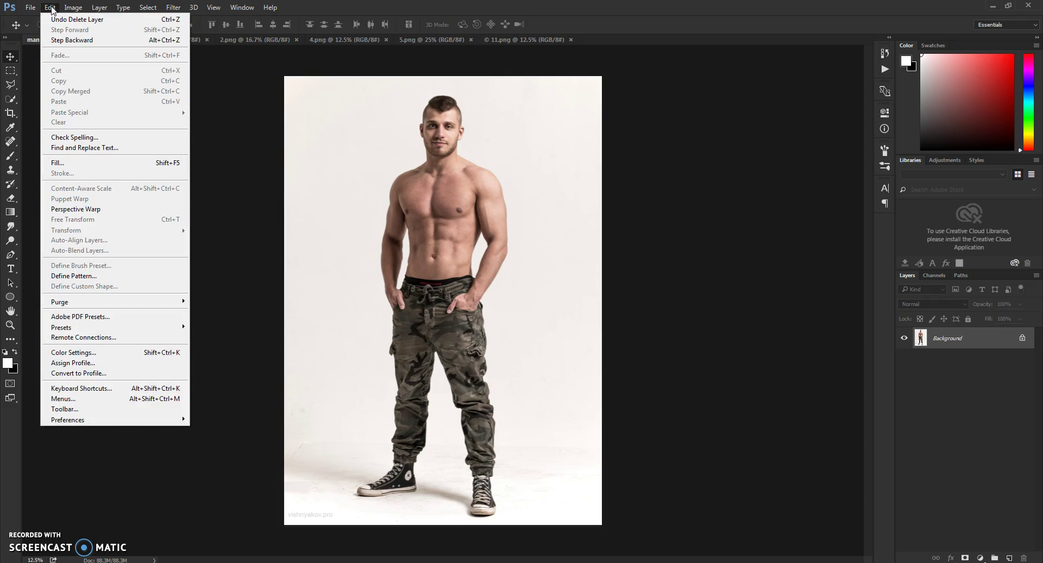
{"action": "mouse_move", "coordinate": [105, 419]}
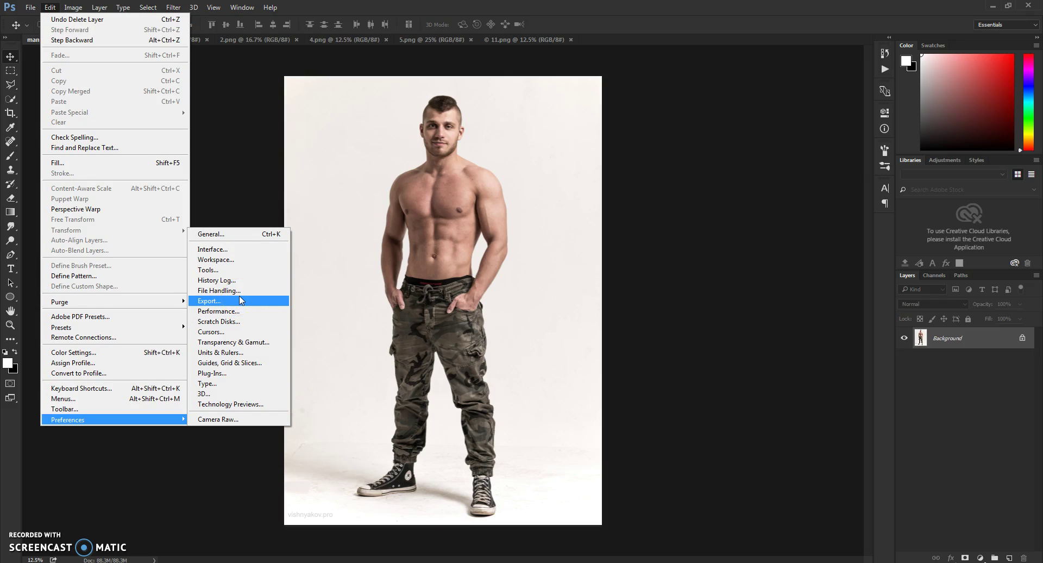
{"action": "left_click", "coordinate": [232, 250]}
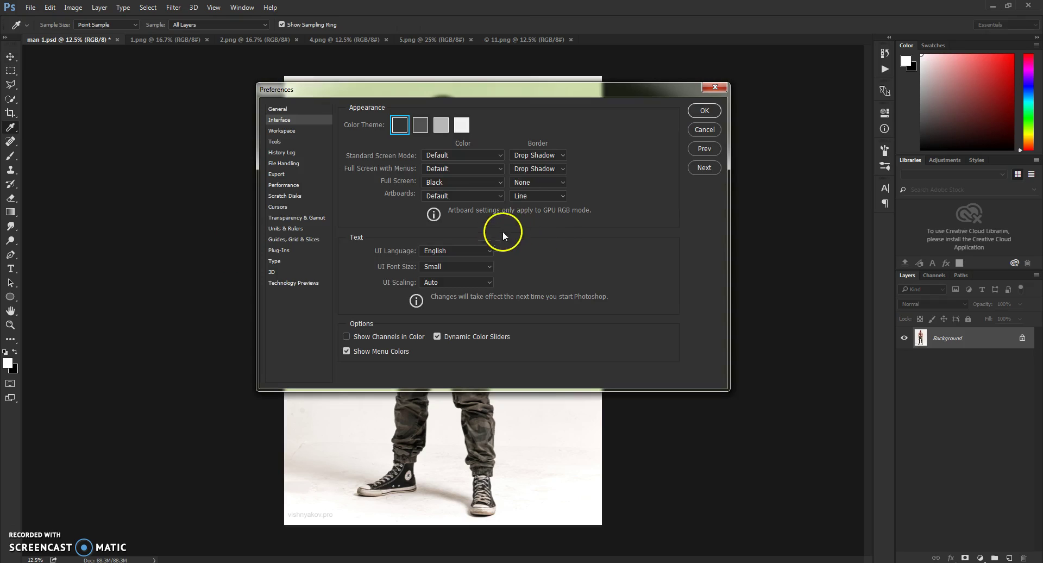
{"action": "left_click", "coordinate": [443, 250]}
{"action": "left_click", "coordinate": [442, 256]}
{"action": "left_click", "coordinate": [445, 251]}
{"action": "left_click", "coordinate": [449, 251]}
{"action": "left_click", "coordinate": [704, 111]}
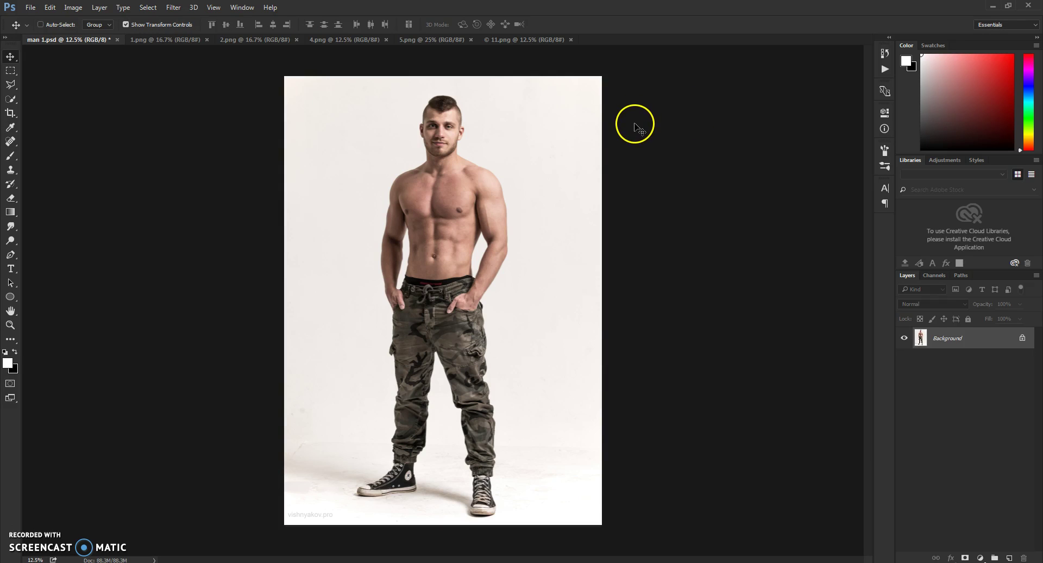
Verify Image > Mode shows RGB Color at 8 Bits/Channel, then pick the Brush tool
{"action": "left_click", "coordinate": [76, 9]}
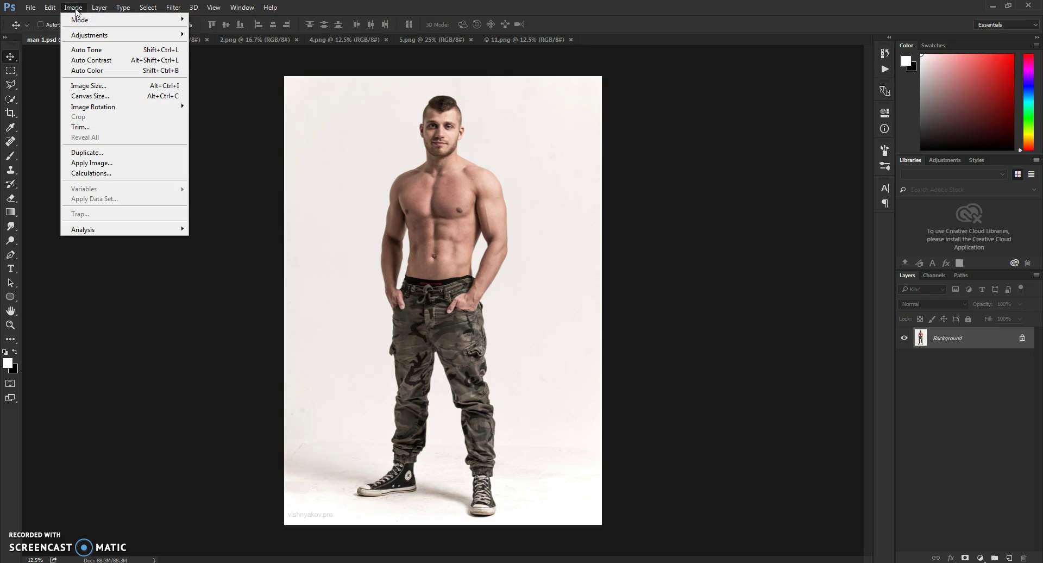
{"action": "left_click", "coordinate": [82, 20]}
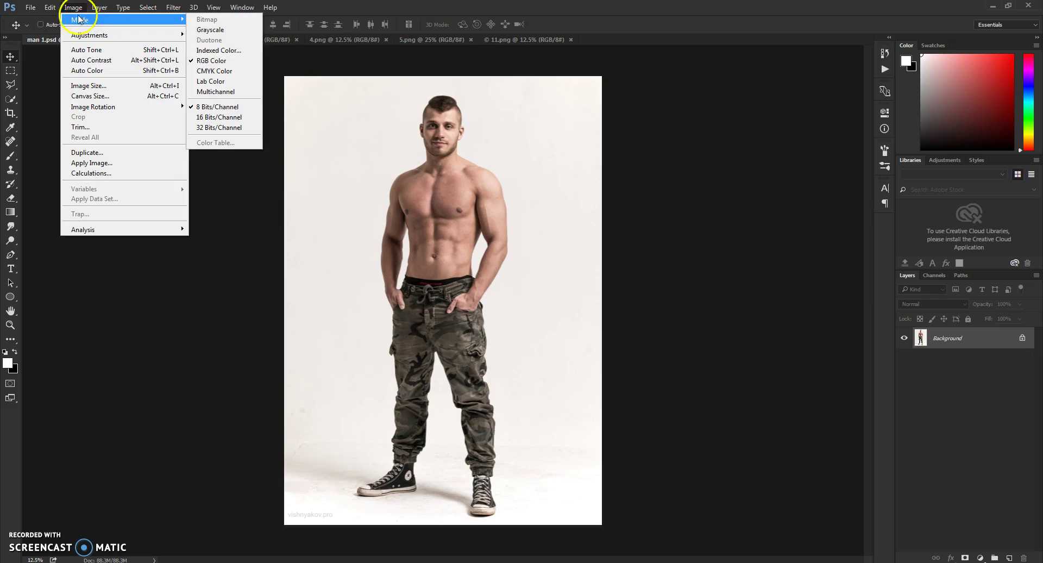
{"action": "left_click", "coordinate": [78, 20]}
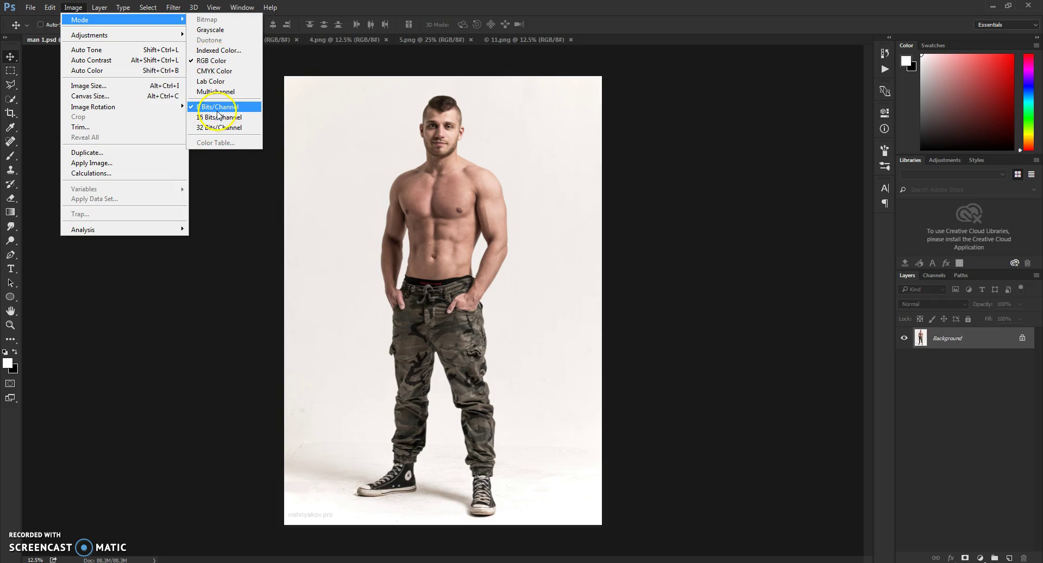
{"action": "left_click", "coordinate": [73, 7]}
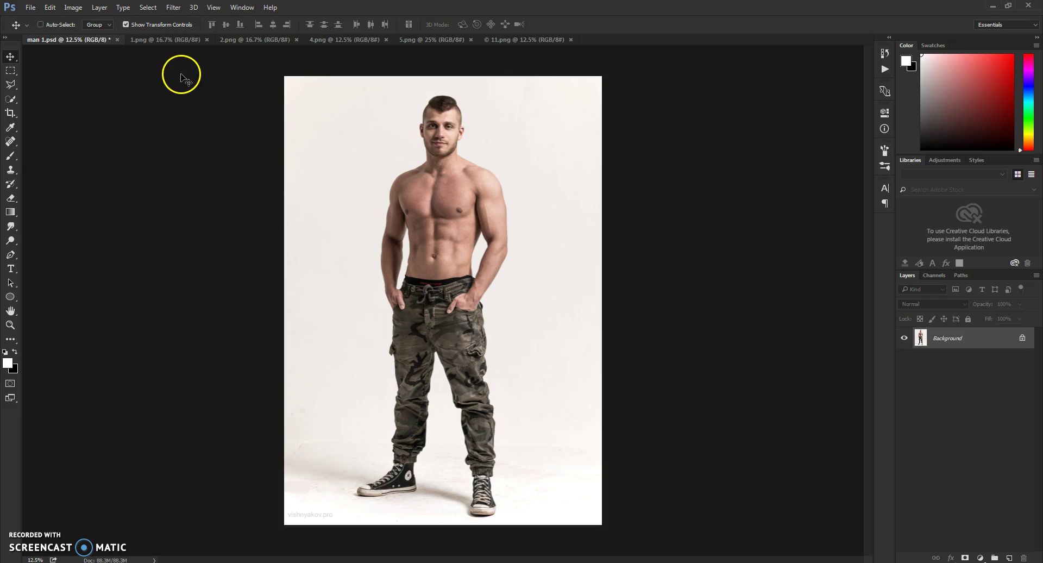
{"action": "left_click", "coordinate": [11, 157]}
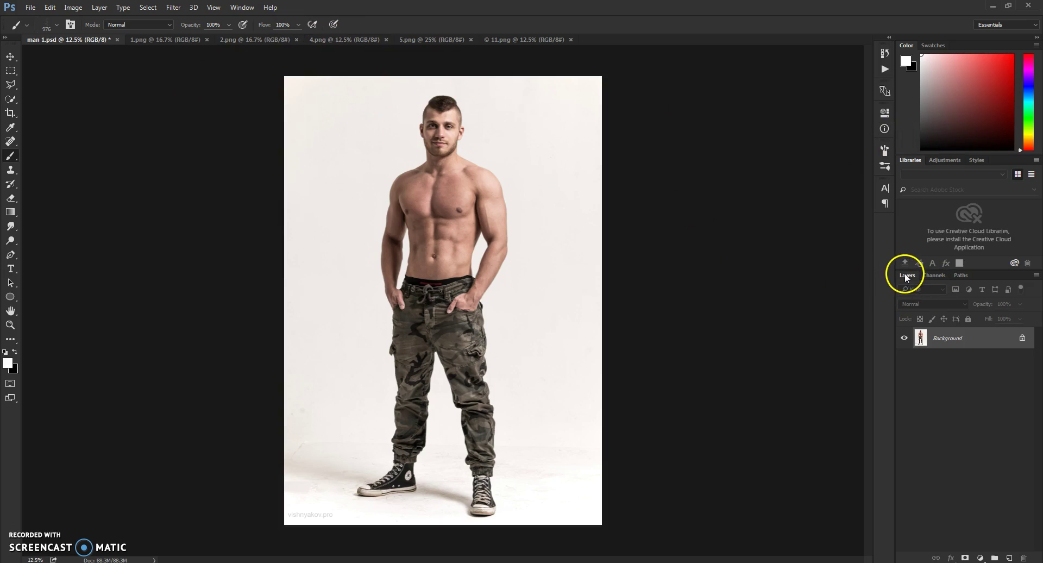
Accept the Layers Panel Options with small thumbnails and Entire Document contents
{"action": "left_click", "coordinate": [1035, 277]}
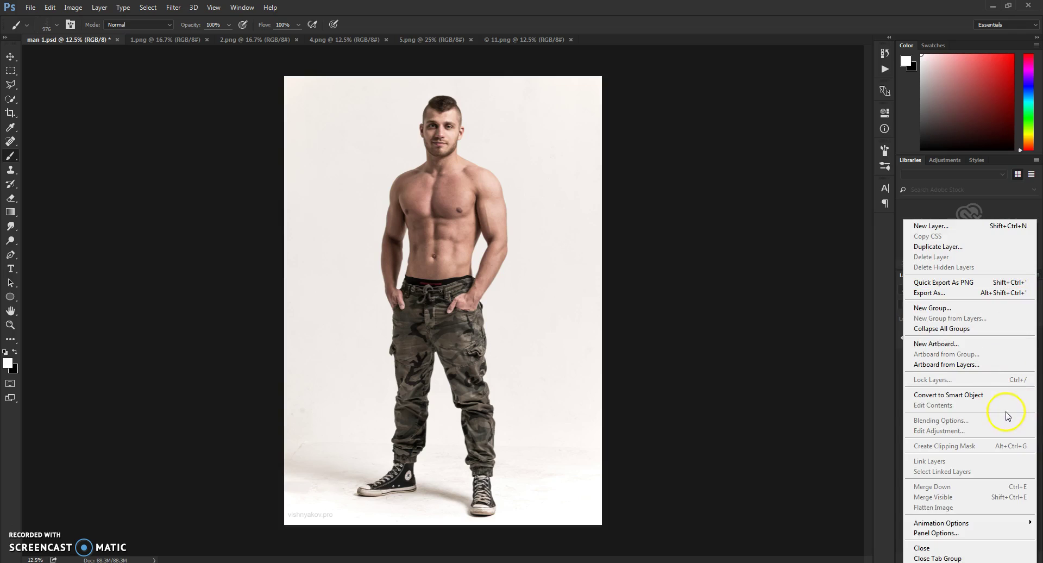
{"action": "left_click", "coordinate": [934, 532]}
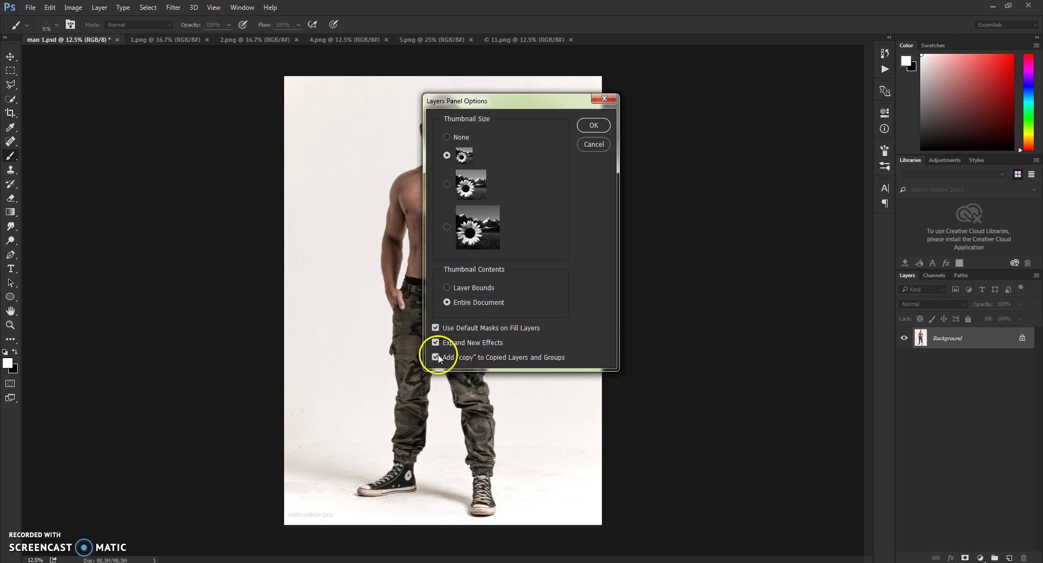
{"action": "left_click", "coordinate": [593, 126]}
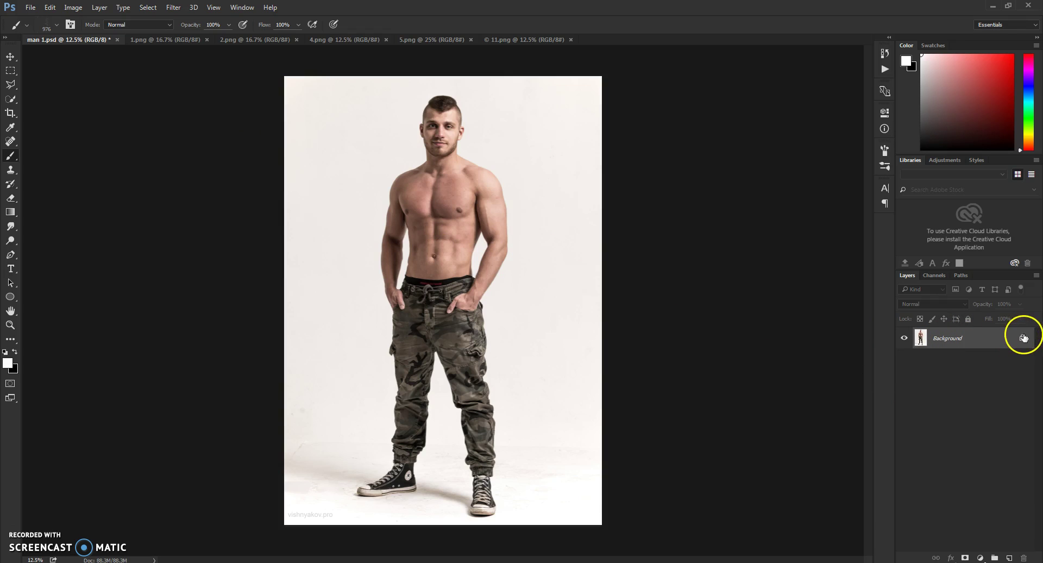
{"action": "double_click", "coordinate": [997, 337]}
{"action": "left_click", "coordinate": [614, 185]}
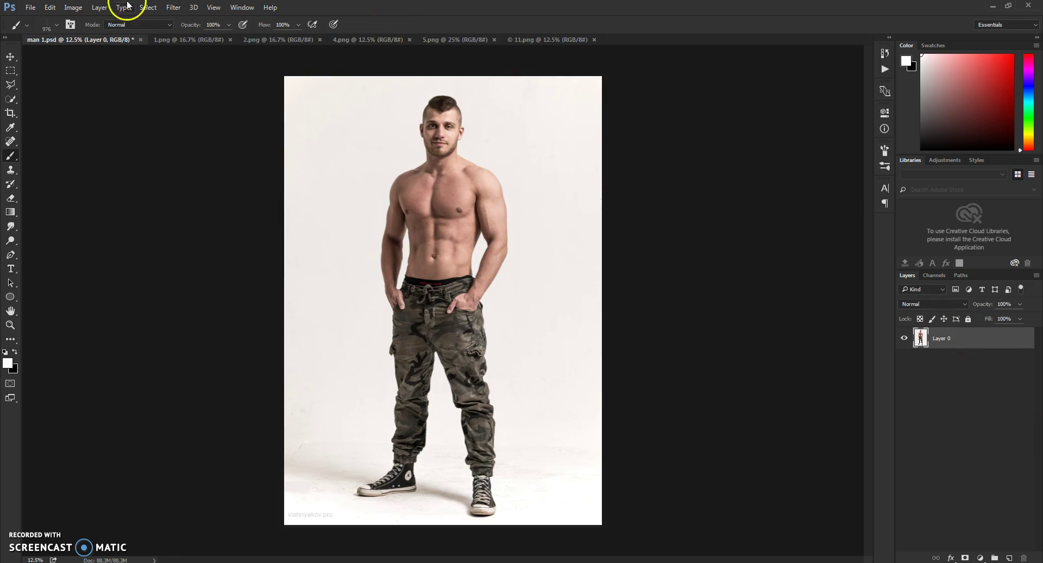
{"action": "left_click", "coordinate": [102, 8]}
{"action": "mouse_move", "coordinate": [115, 21]}
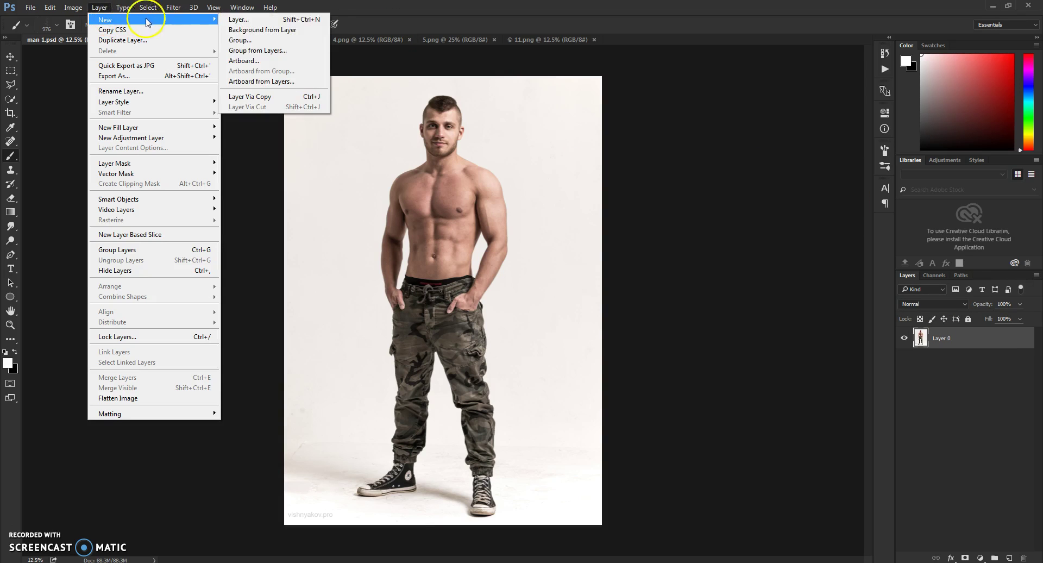
{"action": "left_click", "coordinate": [265, 31]}
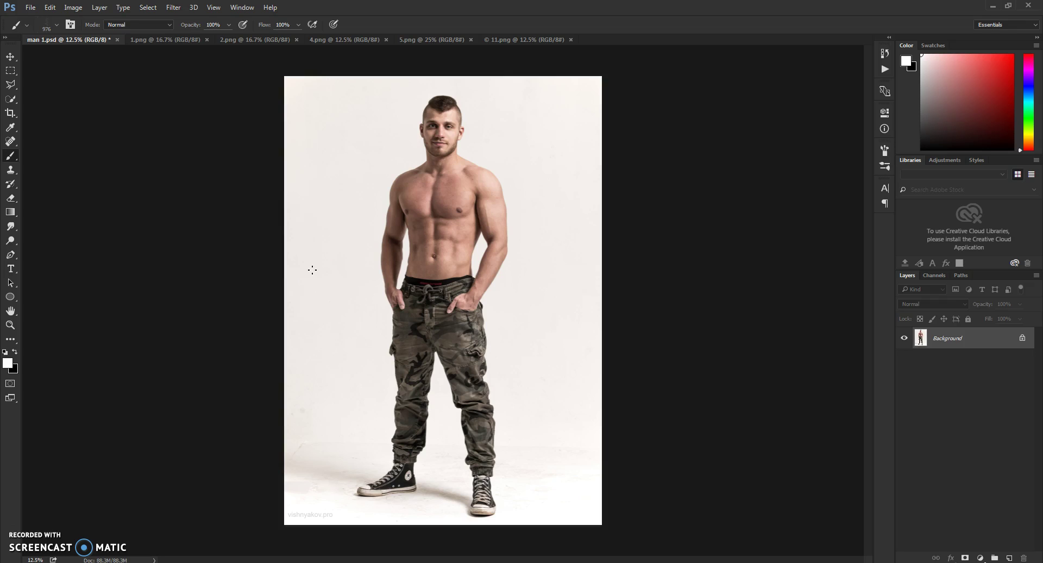
In Image Size, check the width of 4673 px and height of 6608 px at 399.627 ppi
{"action": "left_click", "coordinate": [74, 7]}
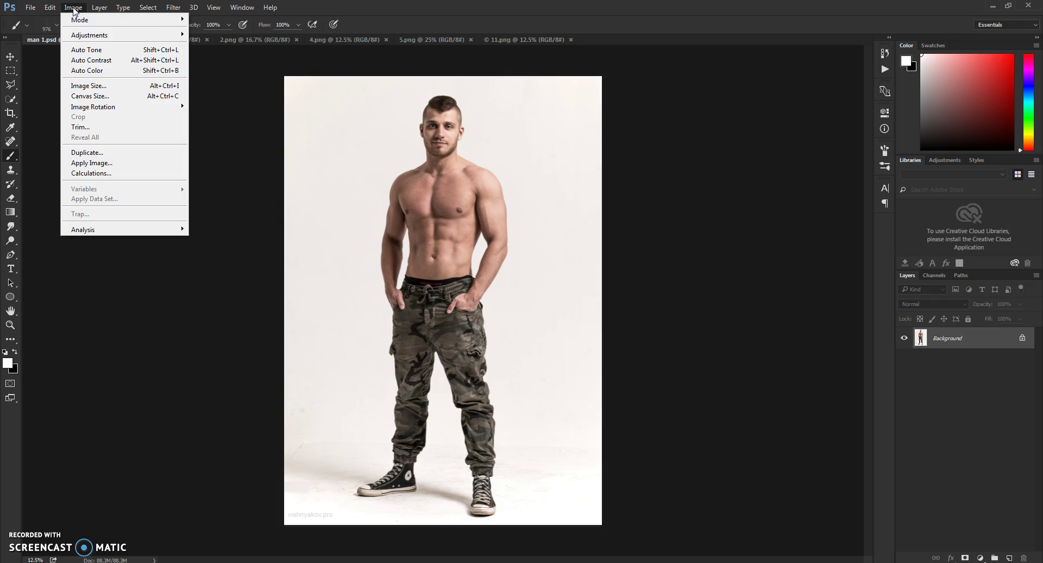
{"action": "left_click", "coordinate": [75, 10]}
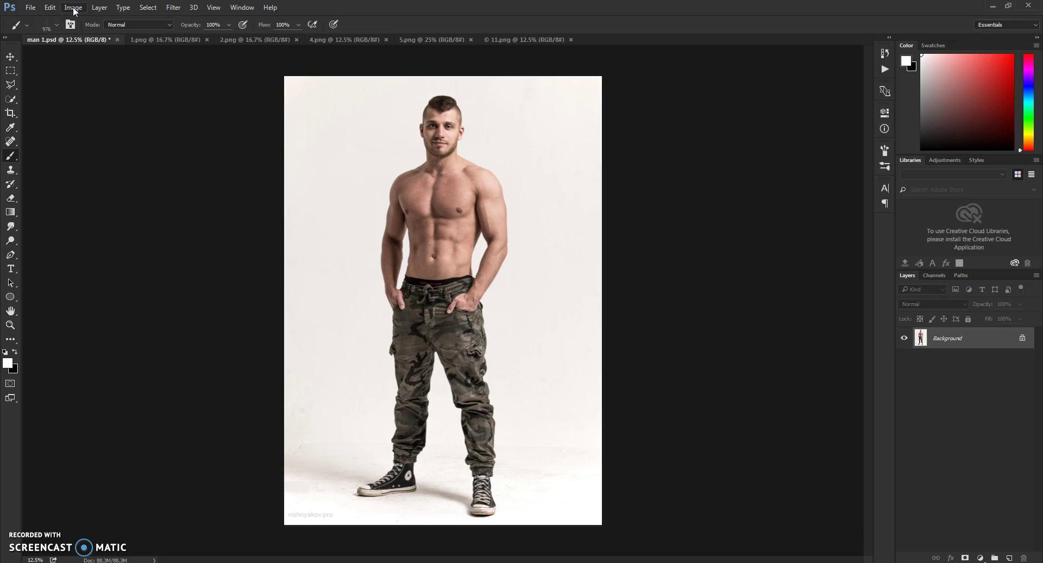
{"action": "left_click", "coordinate": [74, 10]}
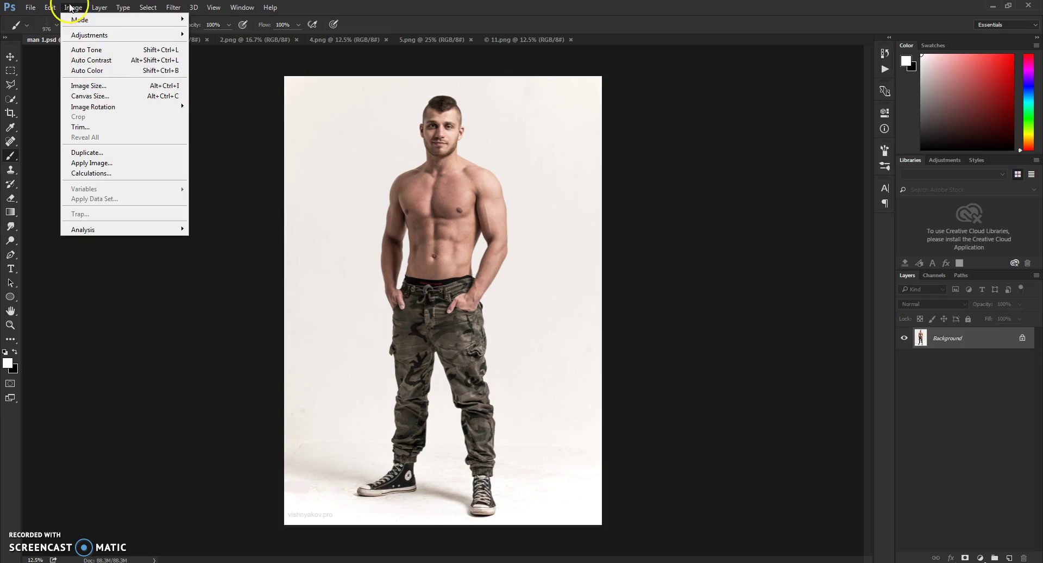
{"action": "left_click", "coordinate": [95, 86]}
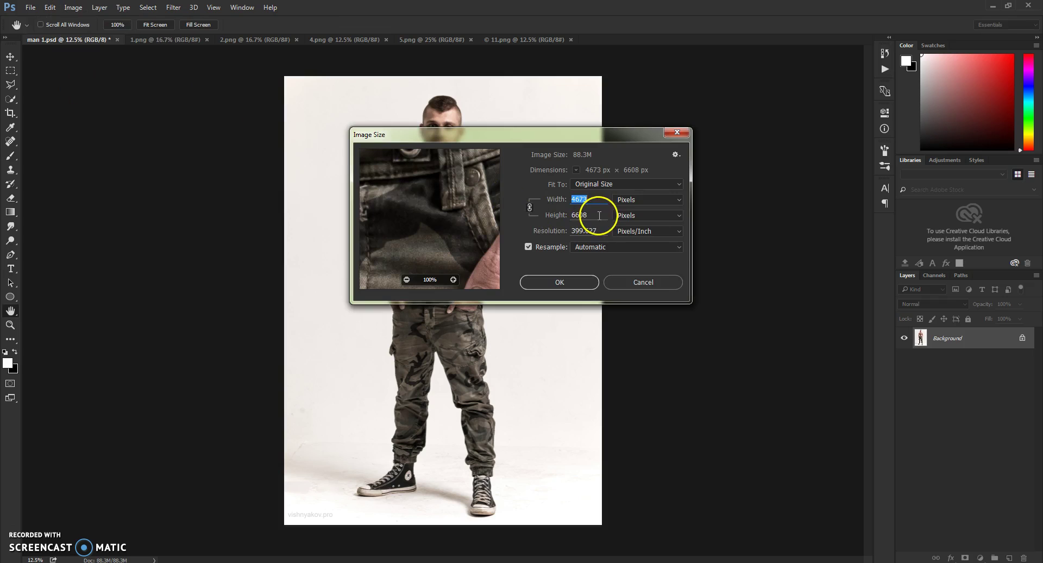
{"action": "left_click", "coordinate": [582, 217]}
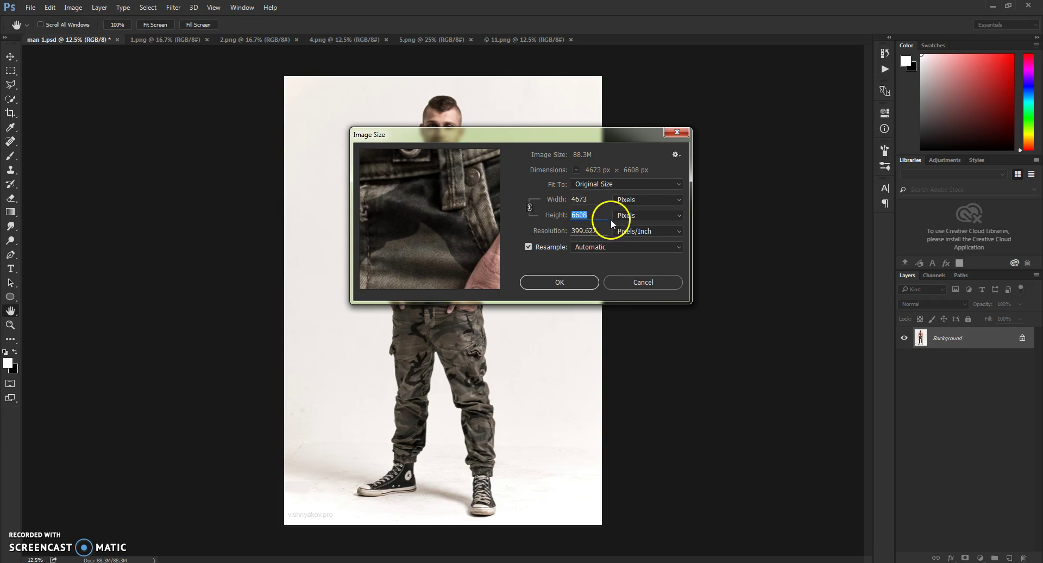
{"action": "mouse_move", "coordinate": [601, 213]}
{"action": "left_mouse_down"}
{"action": "mouse_move", "coordinate": [584, 218]}
{"action": "mouse_move", "coordinate": [594, 217]}
{"action": "mouse_move", "coordinate": [582, 216]}
{"action": "mouse_move", "coordinate": [589, 201]}
{"action": "left_mouse_up"}
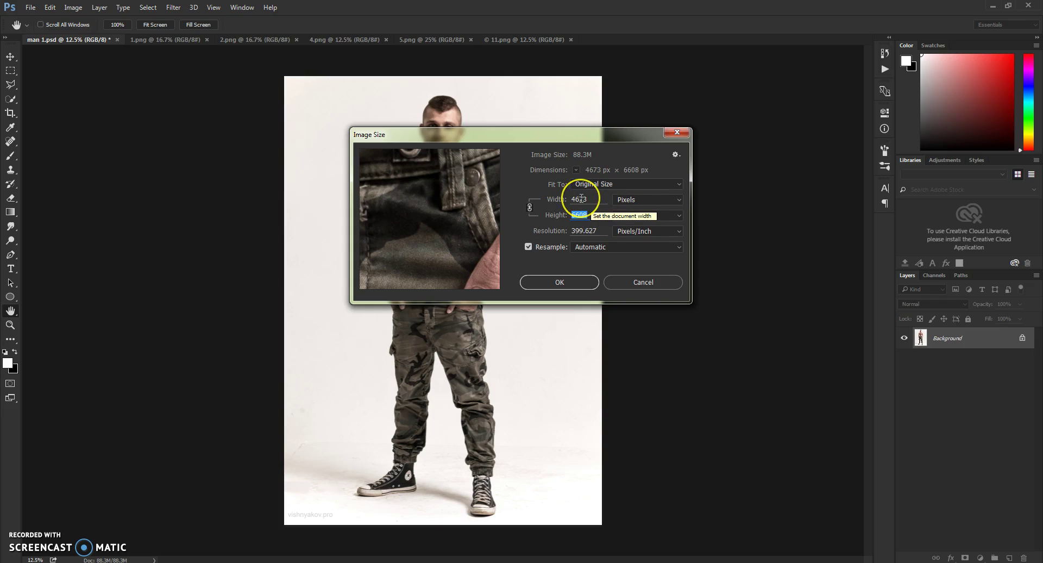
{"action": "left_click", "coordinate": [590, 198]}
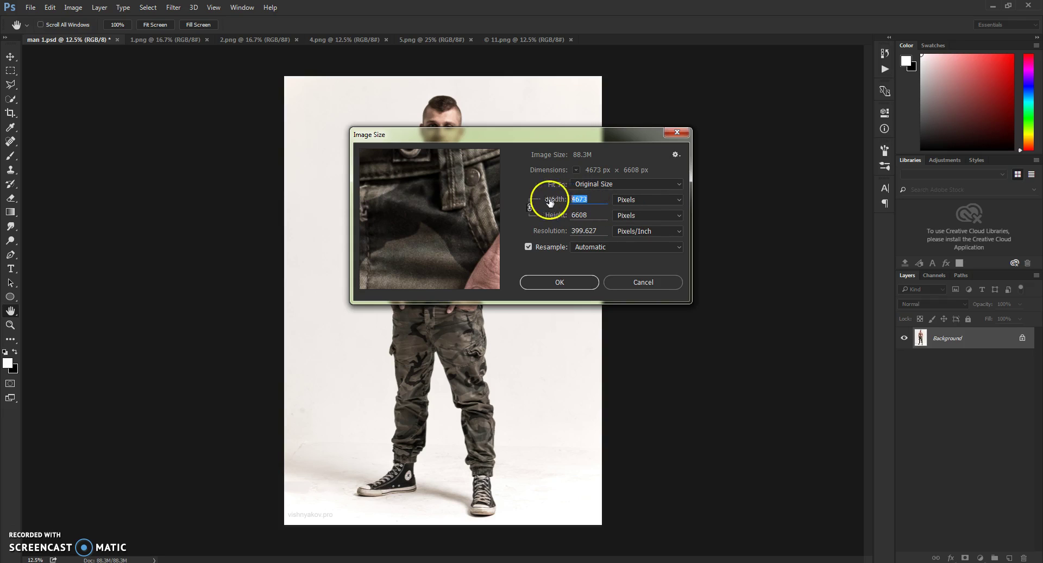
{"action": "double_click", "coordinate": [592, 200]}
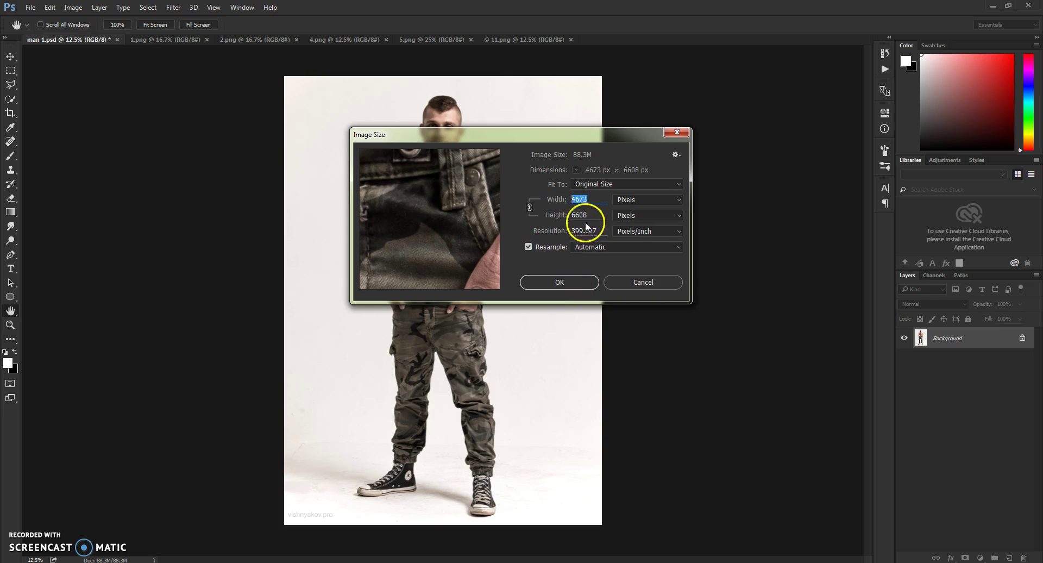
Close Image Size unchanged and select the Brush tool
{"action": "left_click", "coordinate": [576, 280]}
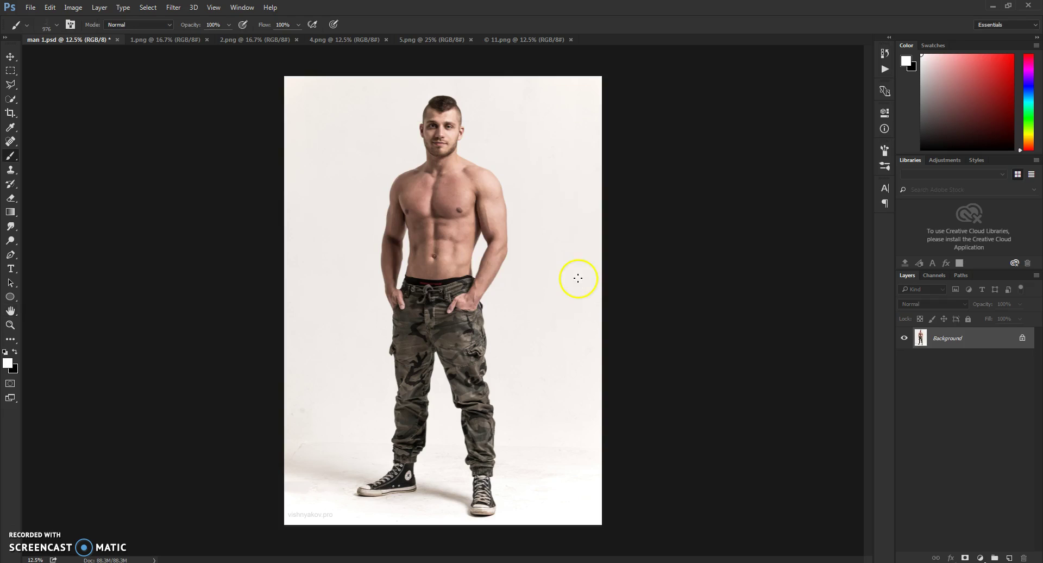
{"action": "left_click", "coordinate": [11, 56]}
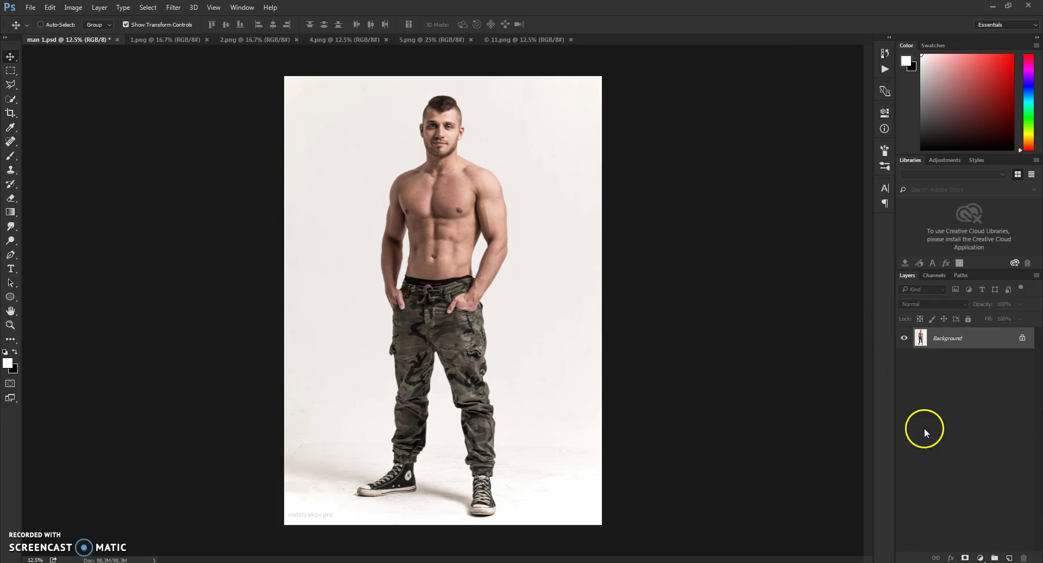
{"action": "left_click", "coordinate": [11, 157]}
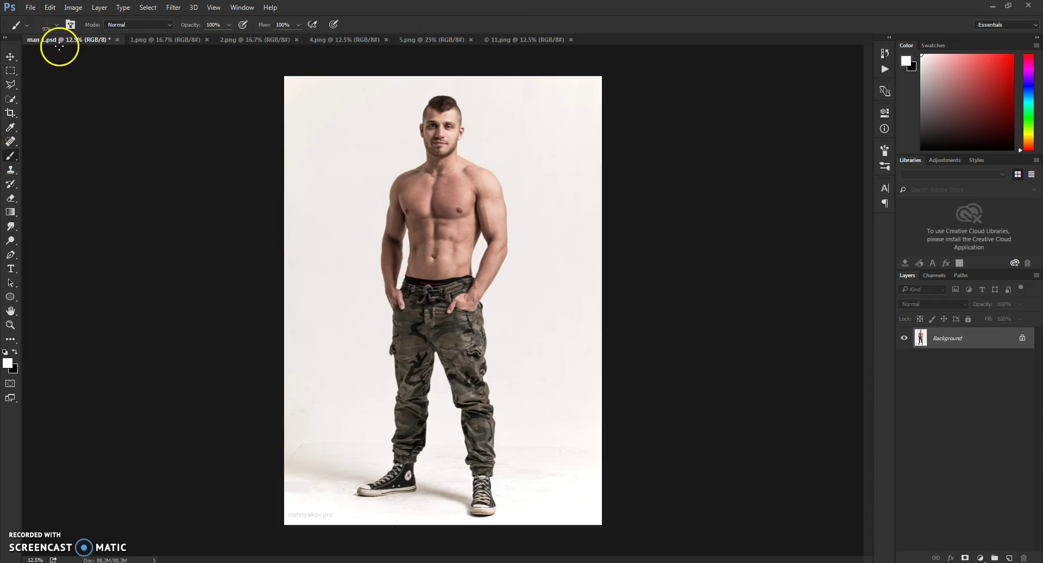
{"action": "left_click", "coordinate": [57, 24]}
{"action": "left_click", "coordinate": [58, 23]}
{"action": "left_click", "coordinate": [11, 157]}
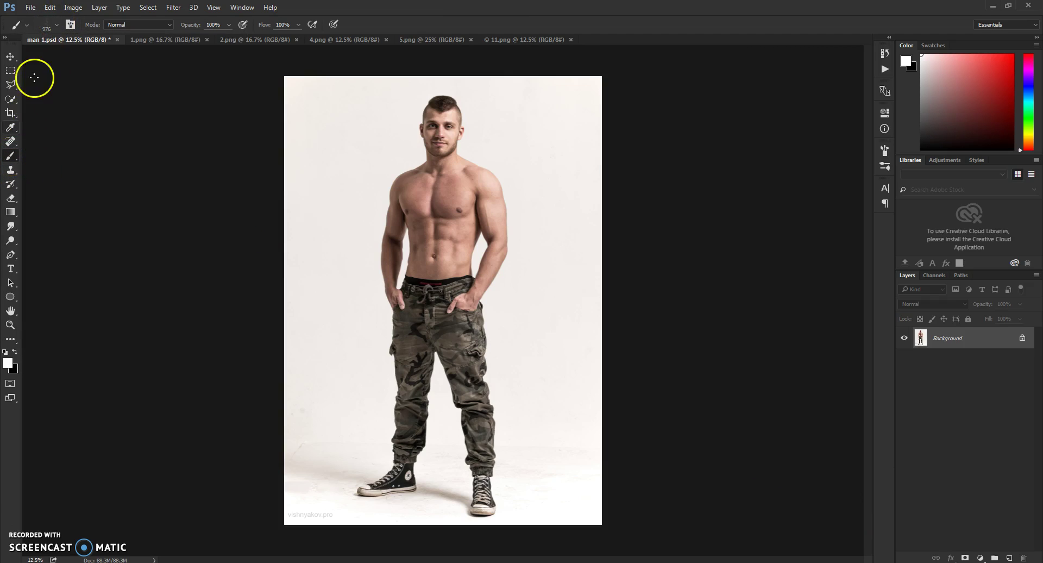
Load Space Trip Action Brushes.abr from the Space Trip Photoshop Action folder into the brush presets
{"action": "left_click", "coordinate": [56, 25]}
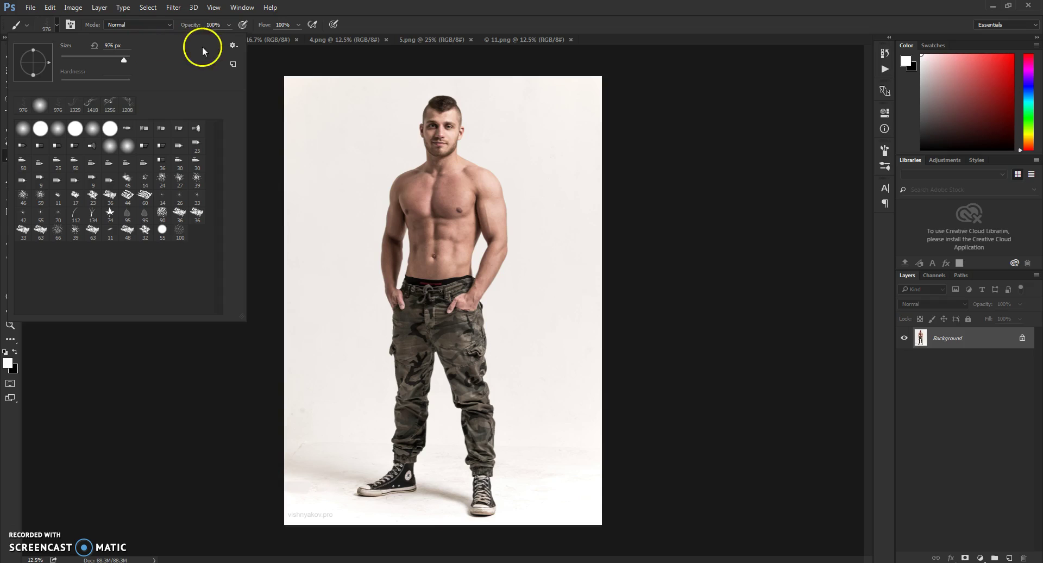
{"action": "left_click", "coordinate": [232, 45]}
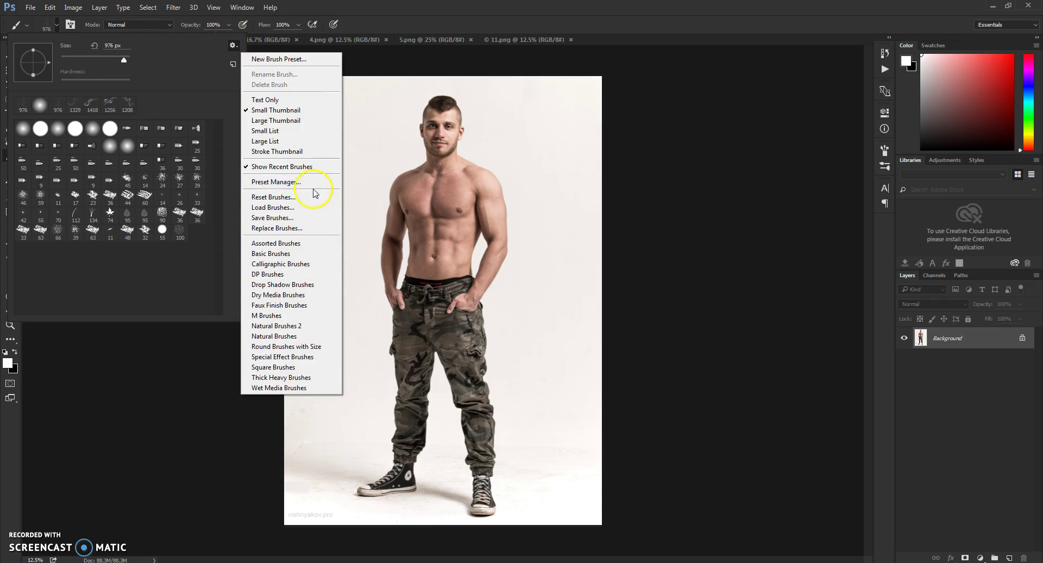
{"action": "left_click", "coordinate": [300, 207]}
{"action": "left_click", "coordinate": [284, 209]}
{"action": "left_click", "coordinate": [186, 58]}
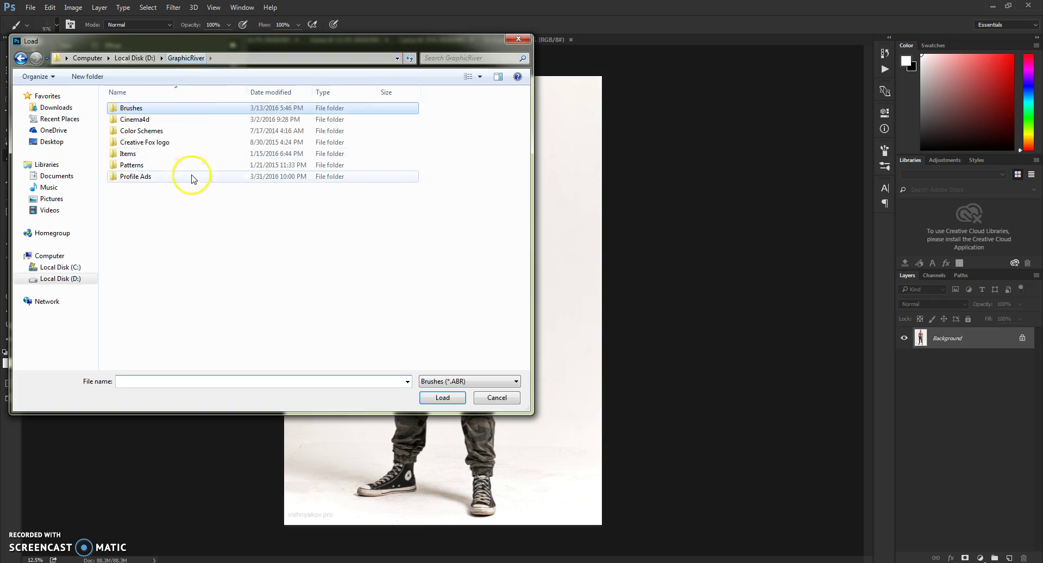
{"action": "double_click", "coordinate": [149, 153]}
{"action": "double_click", "coordinate": [142, 108]}
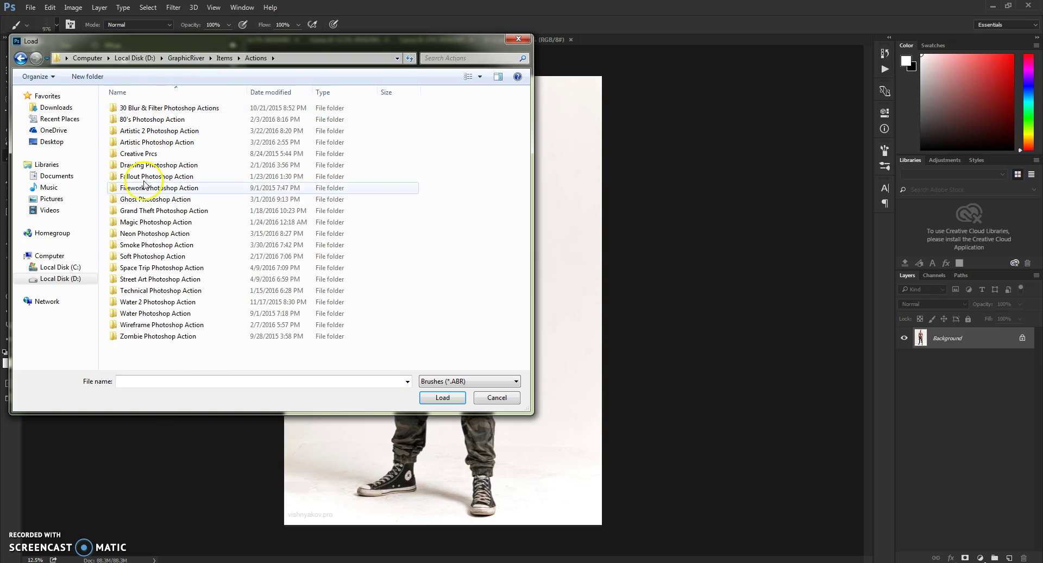
{"action": "double_click", "coordinate": [143, 268]}
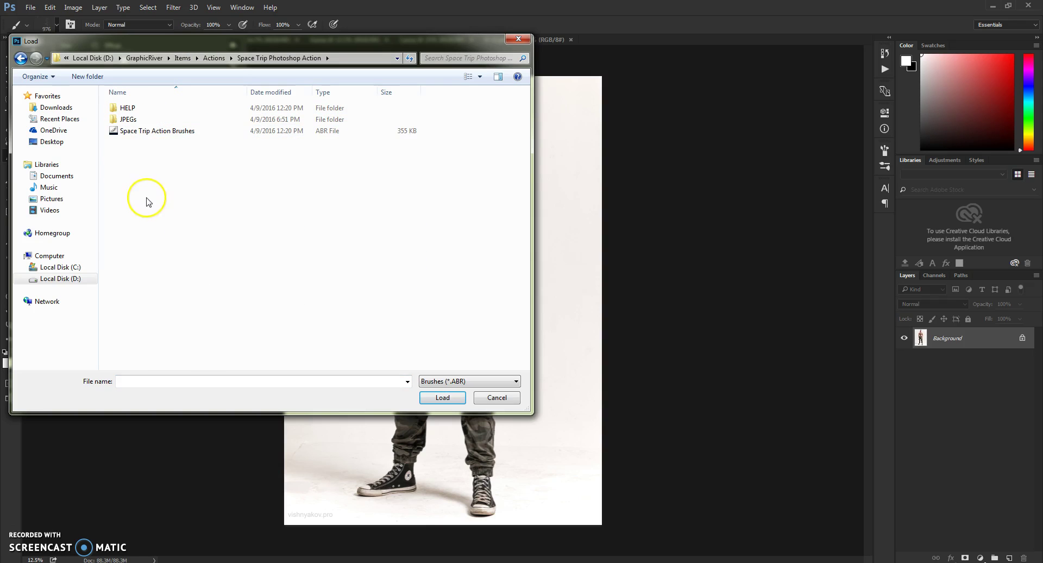
{"action": "left_click", "coordinate": [145, 133]}
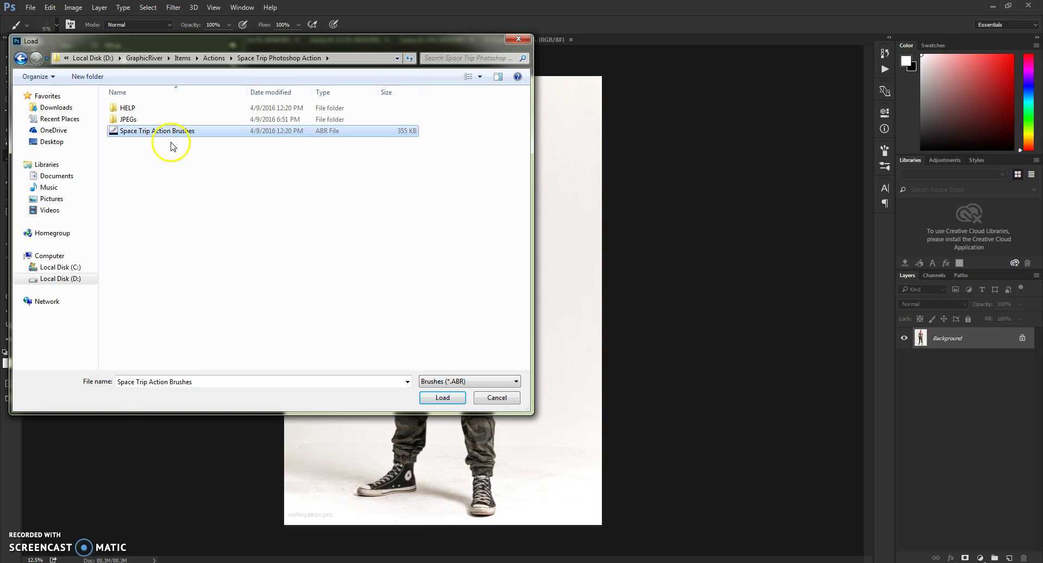
{"action": "left_click", "coordinate": [442, 397]}
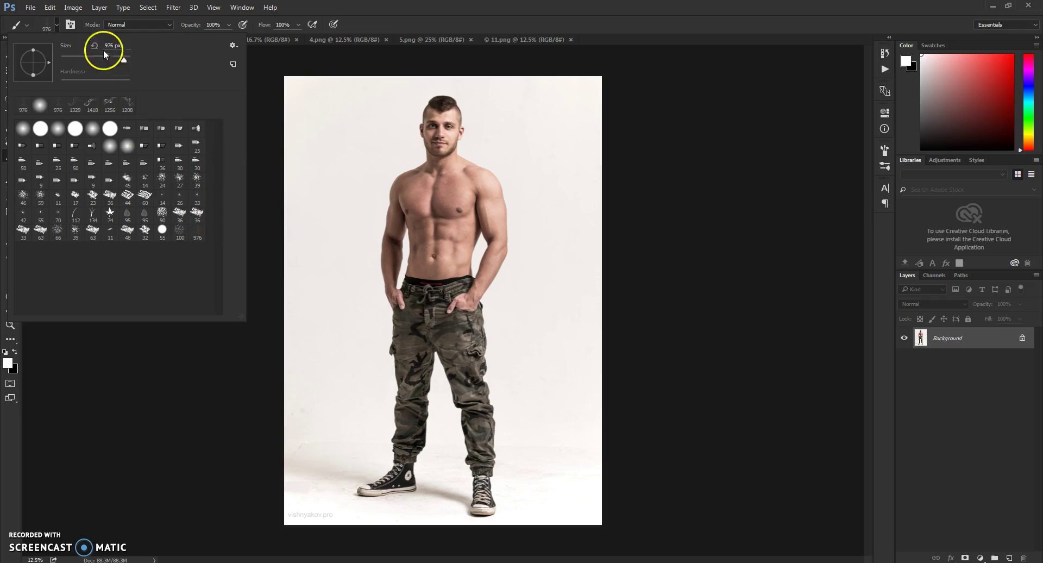
{"action": "left_click", "coordinate": [56, 25]}
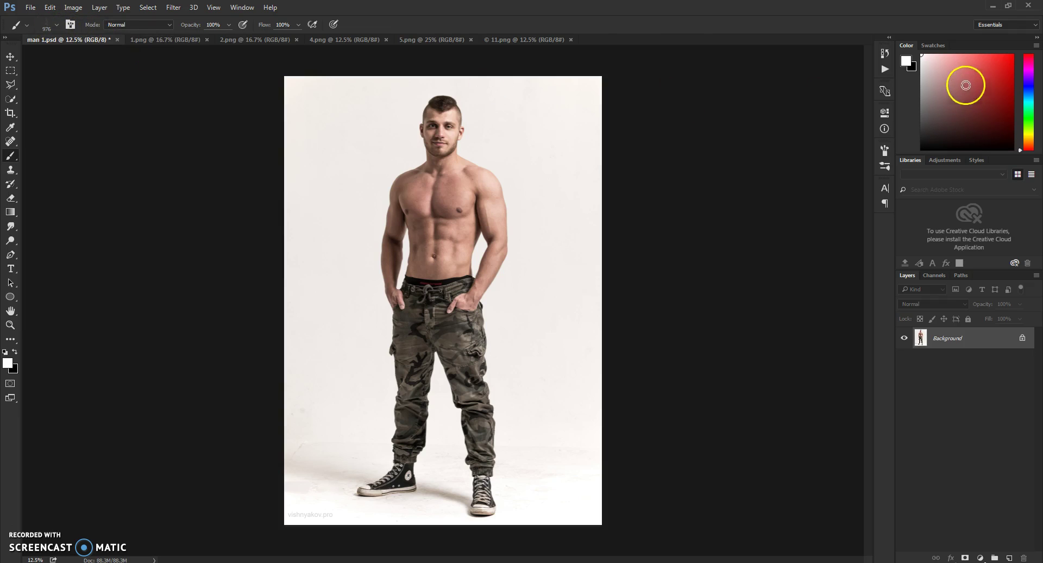
{"action": "left_click", "coordinate": [245, 10]}
Load Space Trip - Hologram Effect.atn into the Actions panel and expand the Space Trip action
{"action": "left_click", "coordinate": [248, 80]}
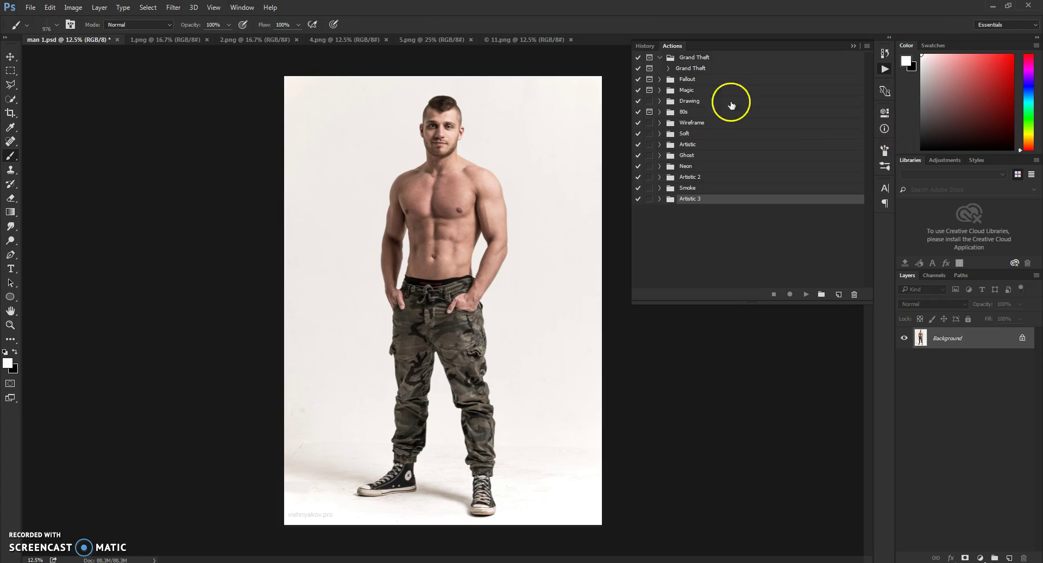
{"action": "left_click", "coordinate": [866, 46]}
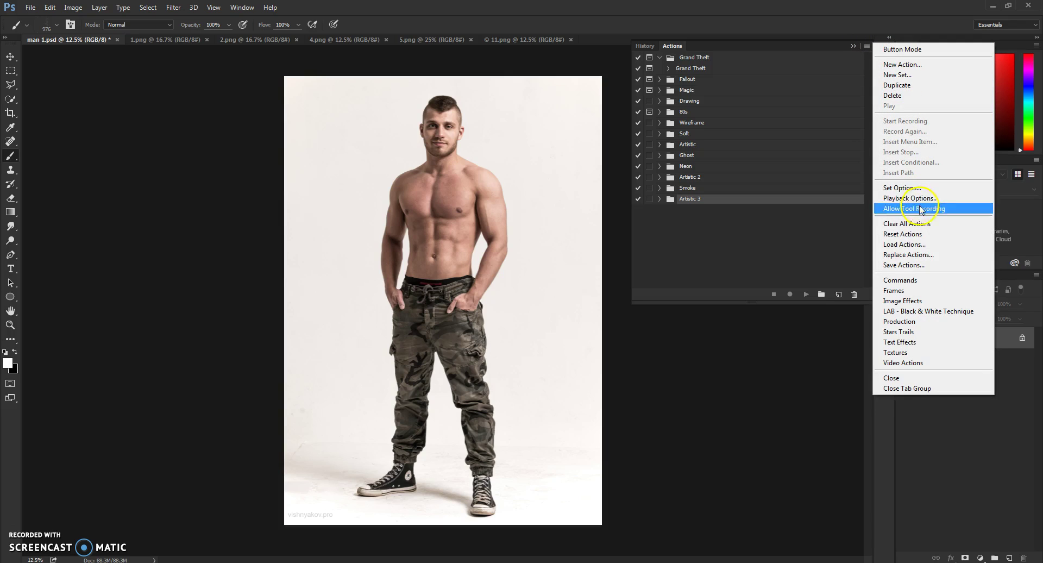
{"action": "left_click", "coordinate": [894, 244]}
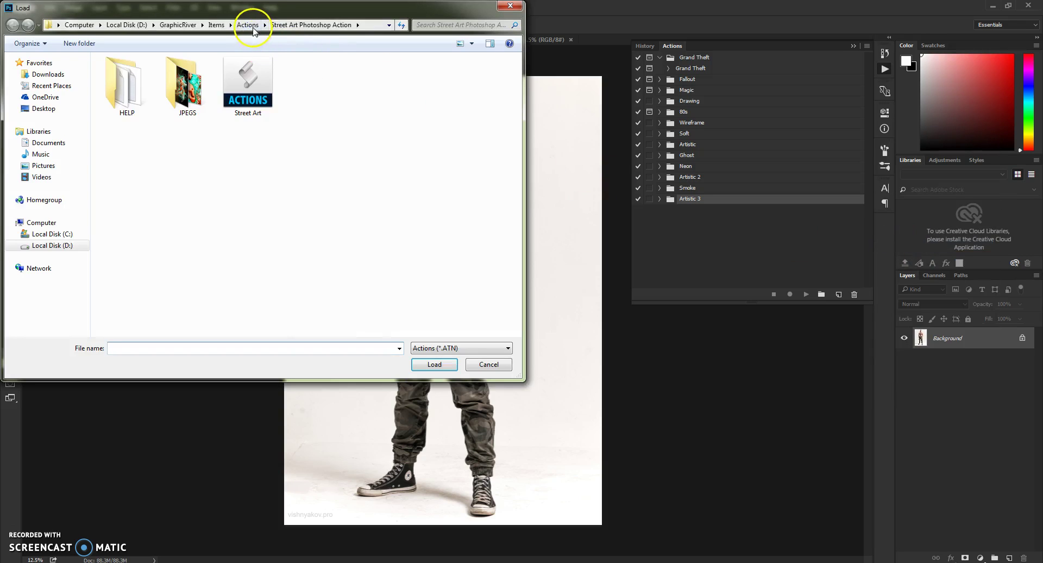
{"action": "left_click", "coordinate": [255, 25]}
{"action": "double_click", "coordinate": [156, 235]}
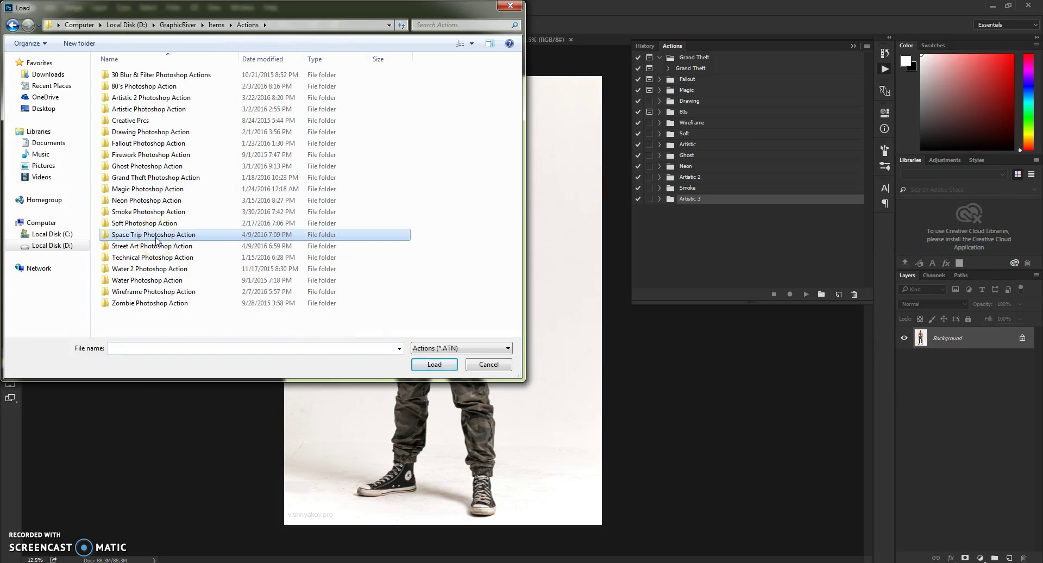
{"action": "left_click", "coordinate": [132, 99]}
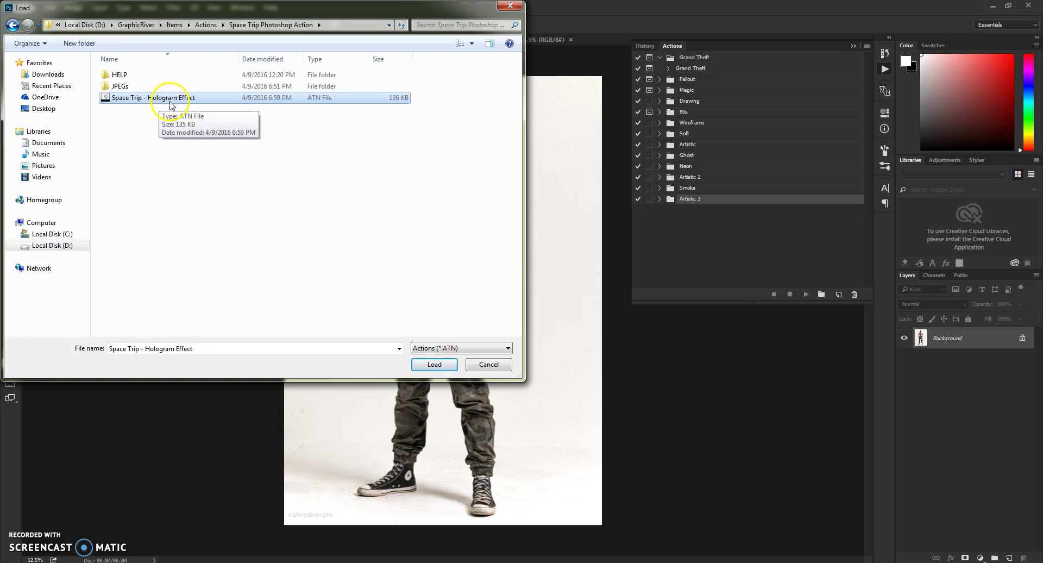
{"action": "left_click", "coordinate": [435, 363]}
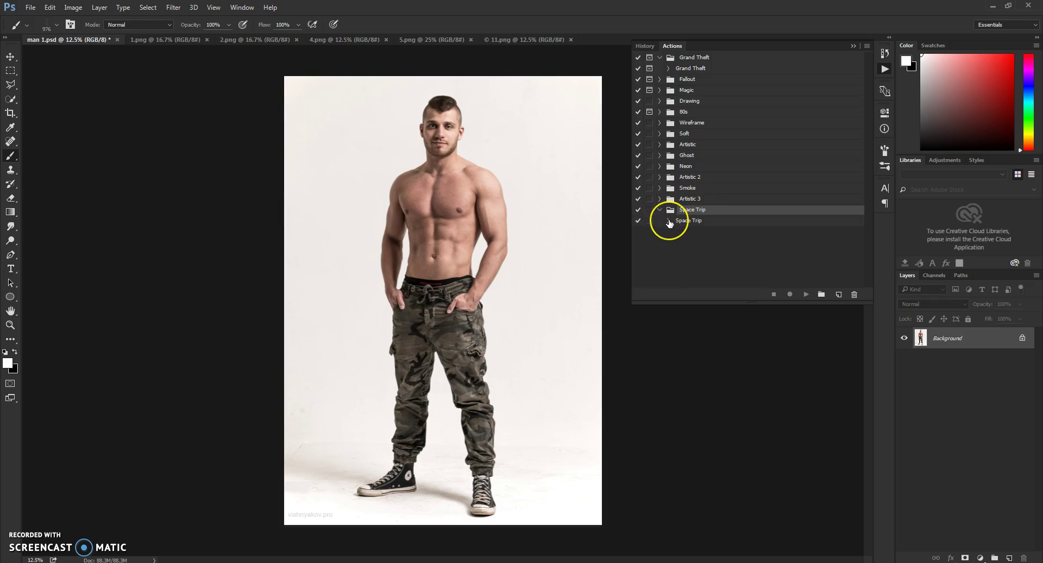
{"action": "left_click", "coordinate": [669, 220]}
{"action": "left_click", "coordinate": [687, 220]}
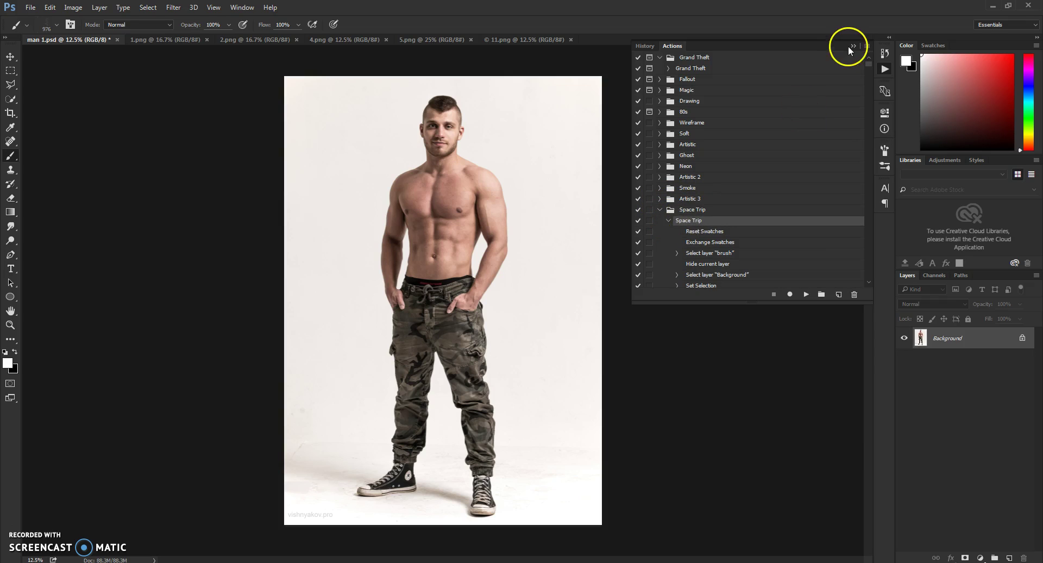
Close the Actions panel, then create a new layer named 'brush'
{"action": "left_click", "coordinate": [850, 46]}
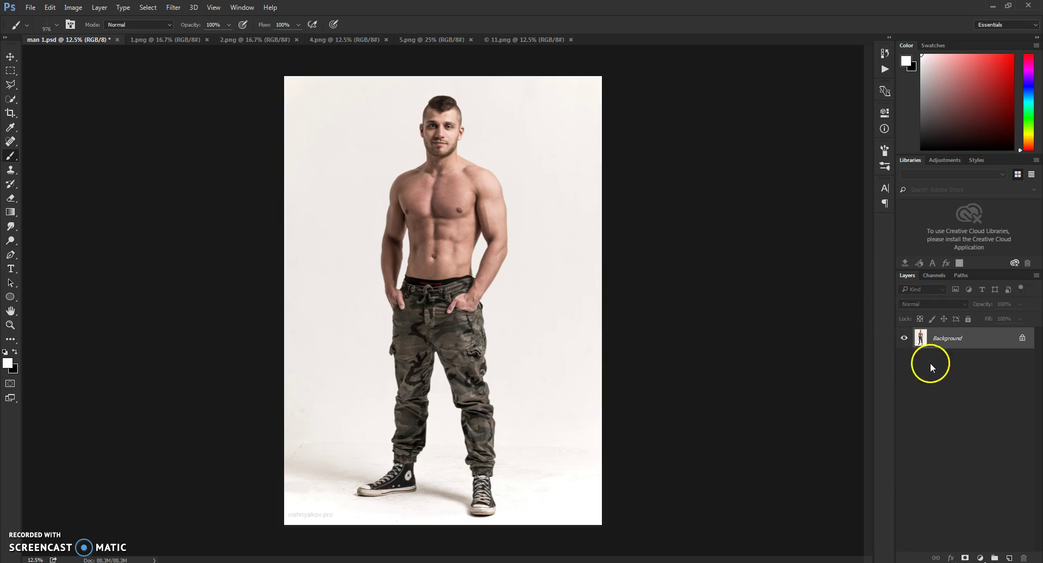
{"action": "left_click", "coordinate": [1009, 558]}
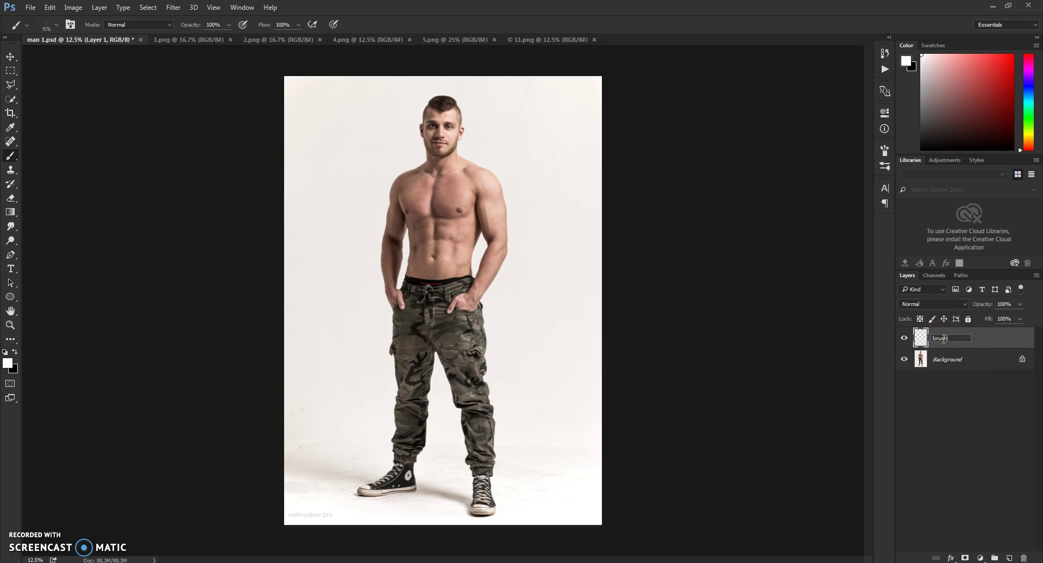
{"action": "key", "text": "Return"}
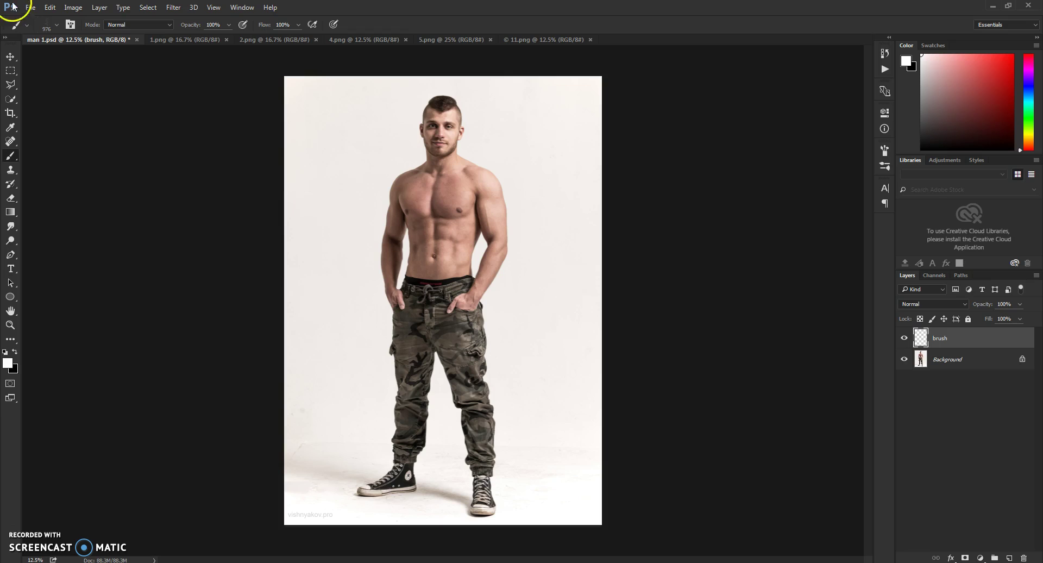
Quick-select the man on the Background layer, Alt-subtracting the gap beside his waist
{"action": "left_click", "coordinate": [10, 100]}
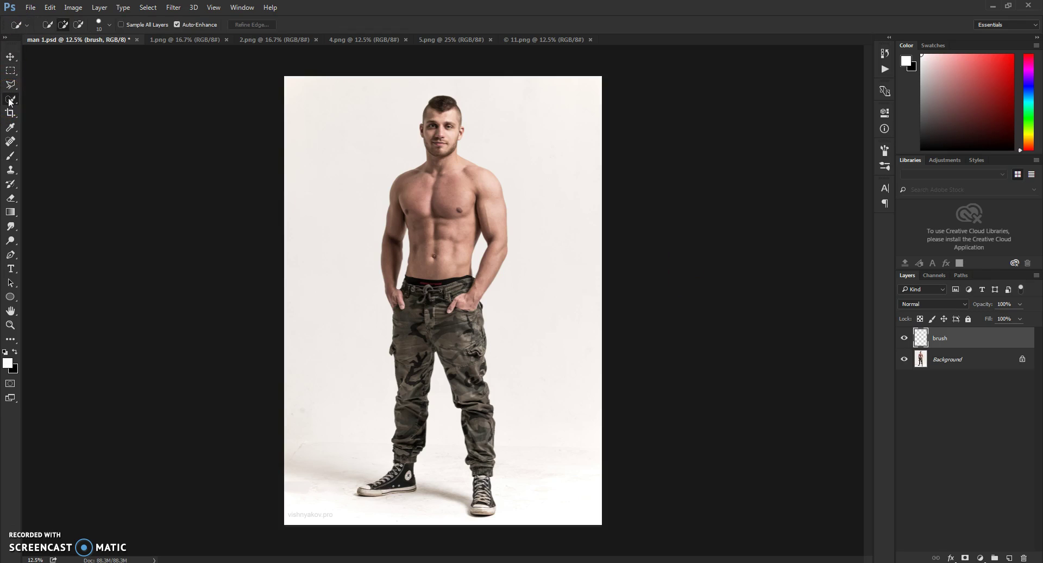
{"action": "left_click", "coordinate": [958, 360]}
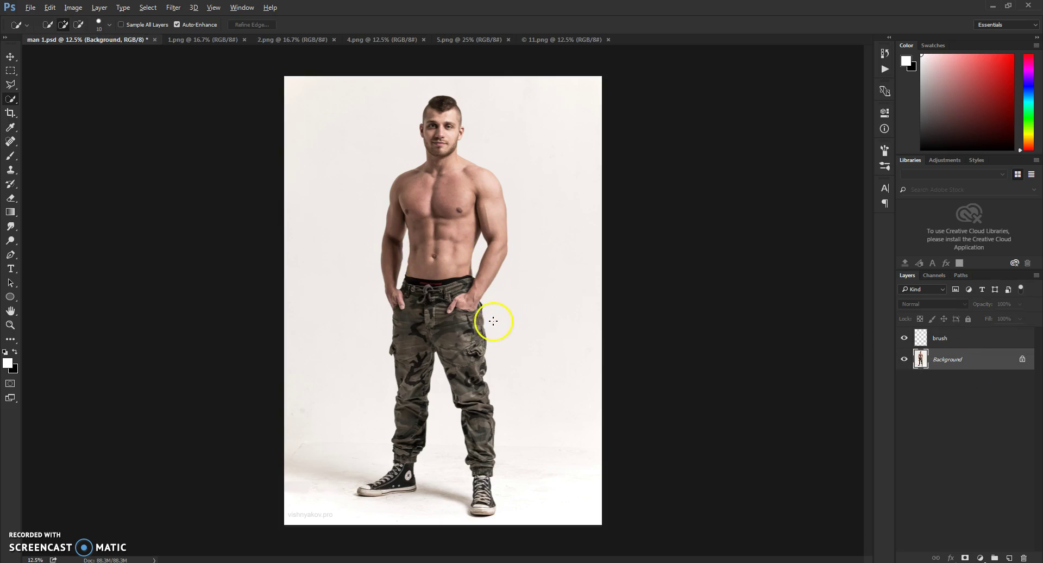
{"action": "scroll", "coordinate": [467, 304], "scroll_direction": "up", "scroll_amount": 3}
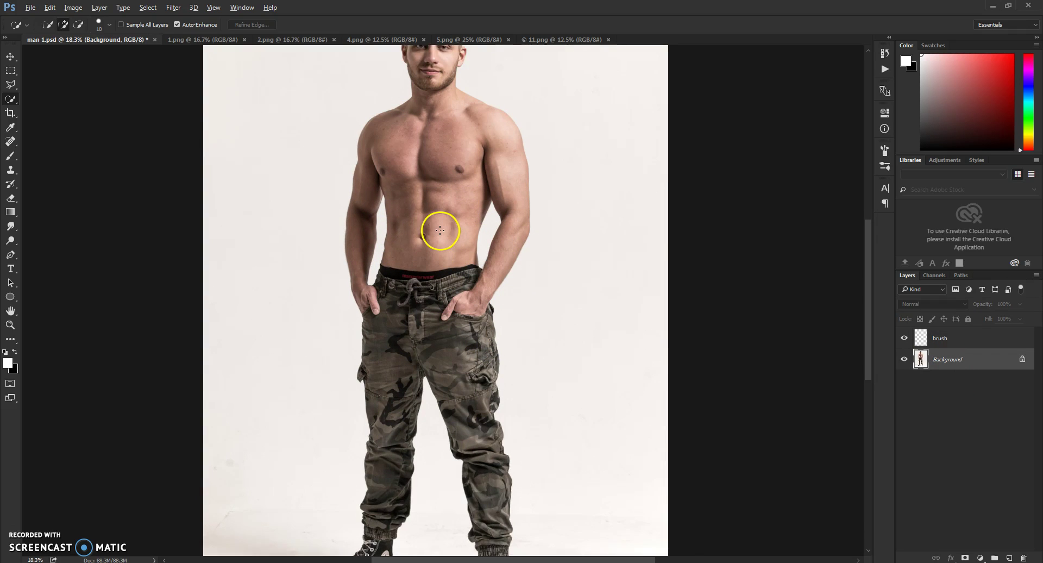
{"action": "mouse_move", "coordinate": [439, 228]}
{"action": "left_mouse_down"}
{"action": "mouse_move", "coordinate": [438, 236]}
{"action": "mouse_move", "coordinate": [437, 166]}
{"action": "mouse_move", "coordinate": [412, 163]}
{"action": "mouse_move", "coordinate": [440, 337]}
{"action": "mouse_move", "coordinate": [414, 360]}
{"action": "mouse_move", "coordinate": [381, 368]}
{"action": "mouse_move", "coordinate": [396, 298]}
{"action": "mouse_move", "coordinate": [376, 278]}
{"action": "left_mouse_up"}
{"action": "scroll", "coordinate": [407, 240], "scroll_direction": "up", "scroll_amount": 2}
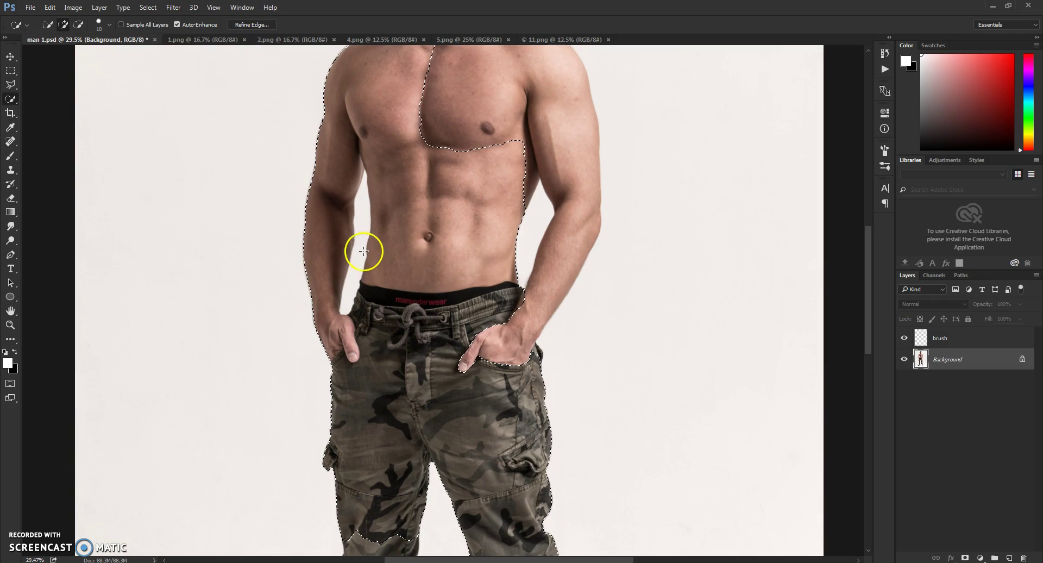
{"action": "key", "text": "alt"}
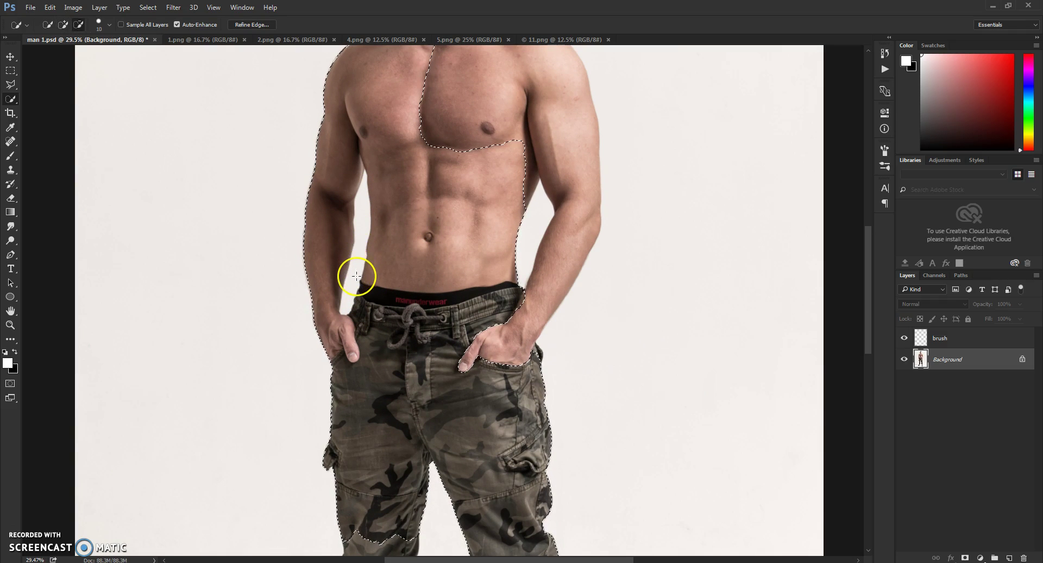
{"action": "mouse_move", "coordinate": [356, 275]}
{"action": "left_mouse_down"}
{"action": "mouse_move", "coordinate": [349, 298]}
{"action": "mouse_move", "coordinate": [372, 275]}
{"action": "mouse_move", "coordinate": [365, 245]}
{"action": "left_mouse_up"}
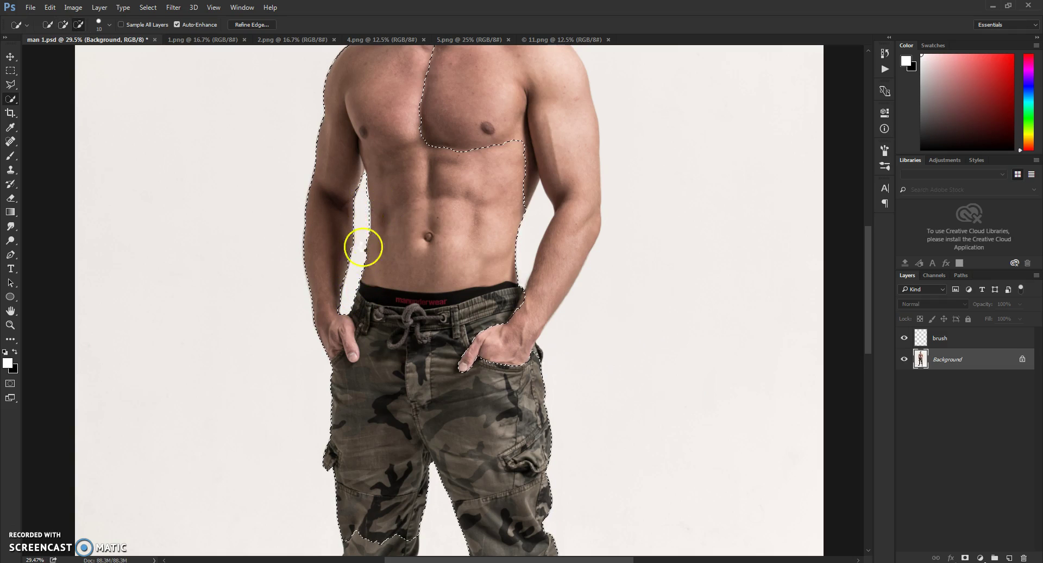
{"action": "left_click_drag", "start_coordinate": [415, 415], "coordinate": [386, 214]}
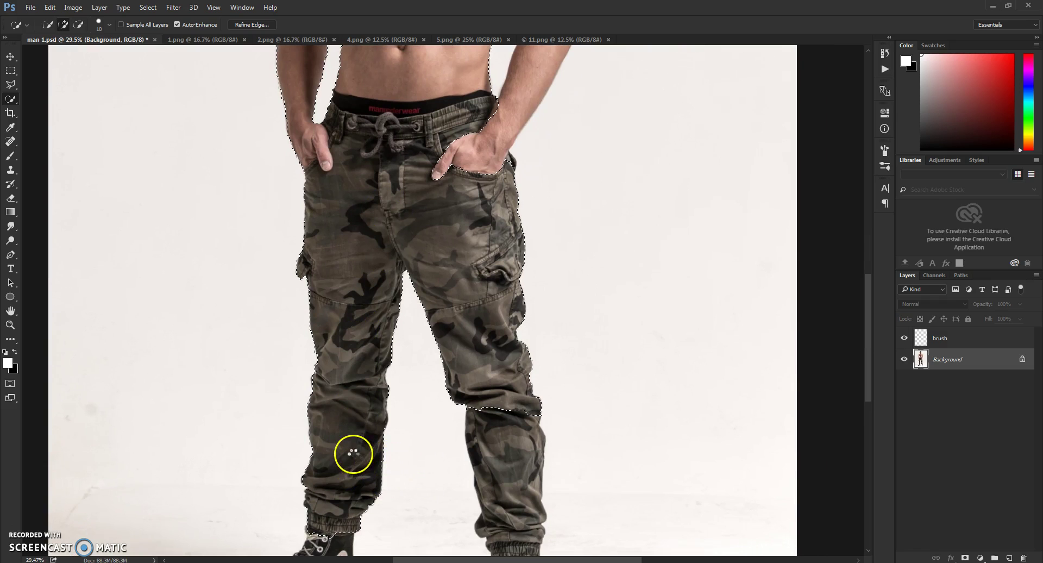
{"action": "left_click_drag", "start_coordinate": [349, 458], "coordinate": [366, 342]}
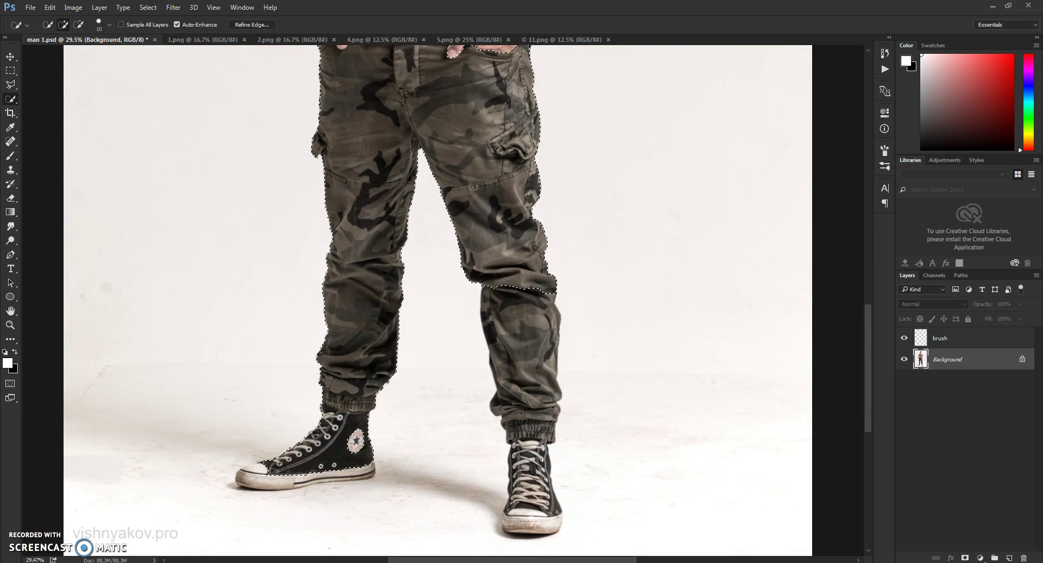
{"action": "scroll", "coordinate": [444, 352], "scroll_direction": "down", "scroll_amount": 4}
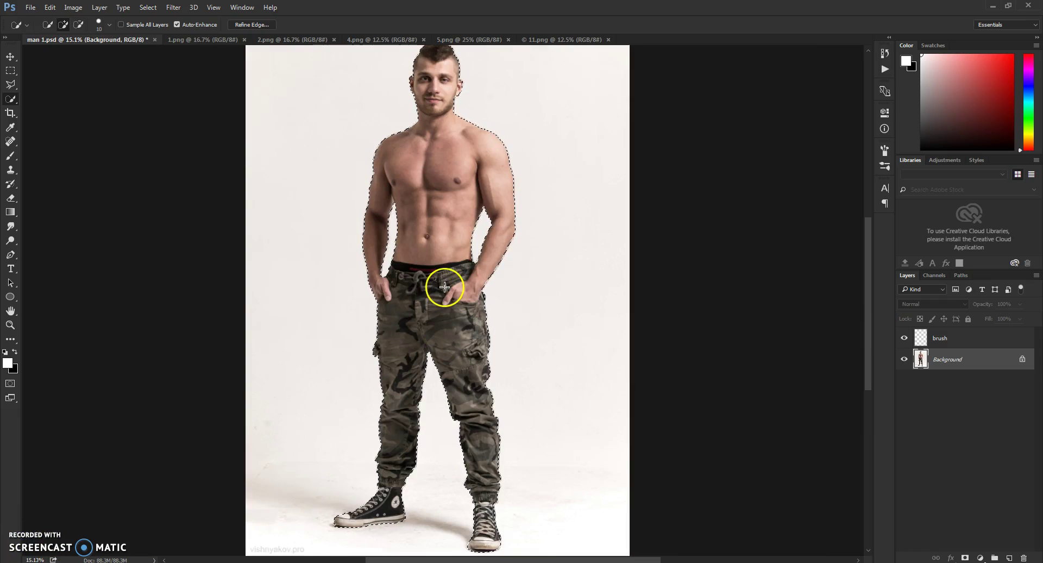
{"action": "left_click", "coordinate": [11, 57]}
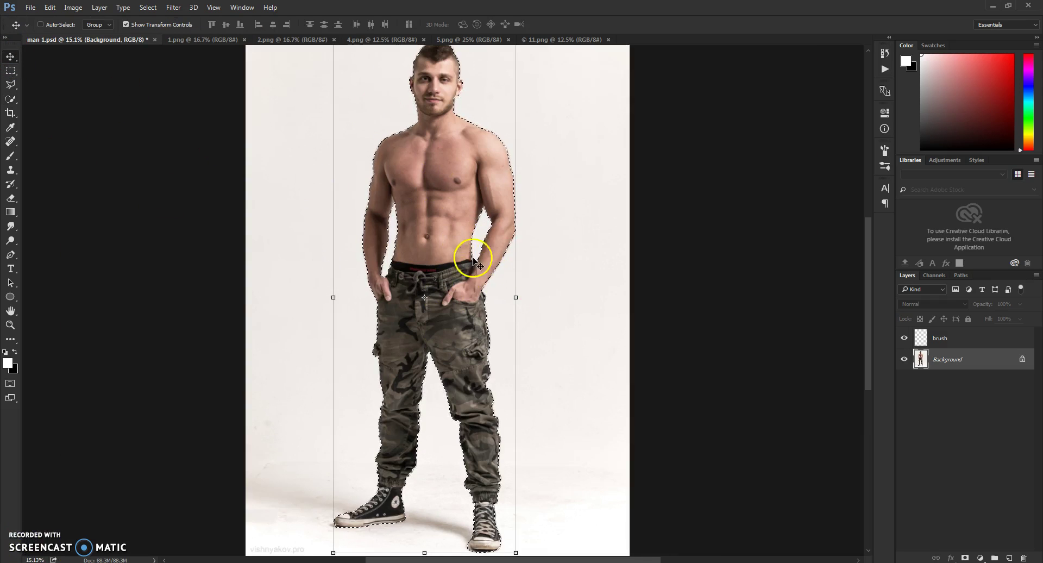
Fill the selection on the brush layer with #ff0000 red, then deselect with Ctrl+D
{"action": "left_click", "coordinate": [964, 339]}
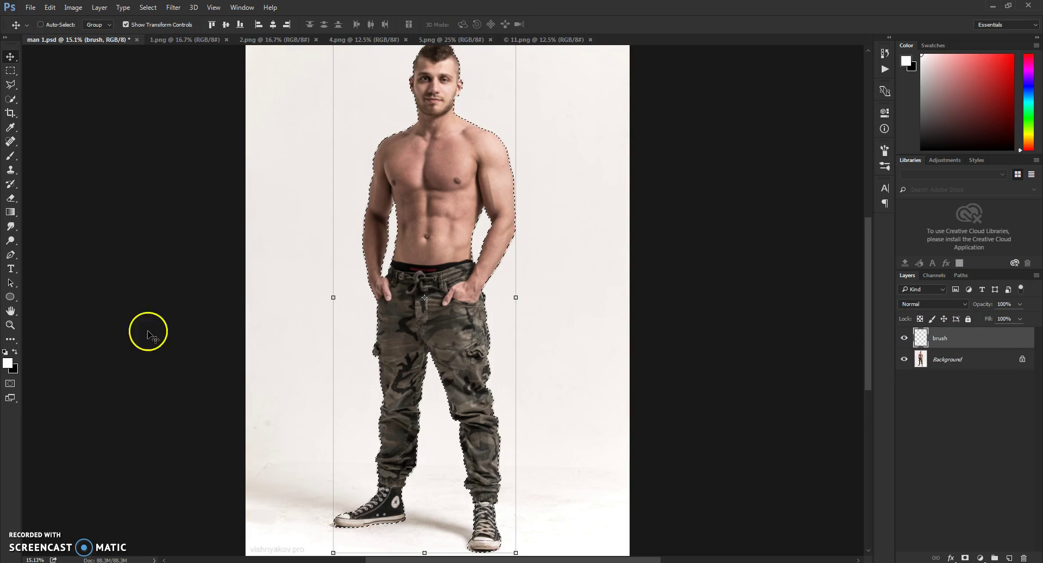
{"action": "left_click", "coordinate": [7, 362]}
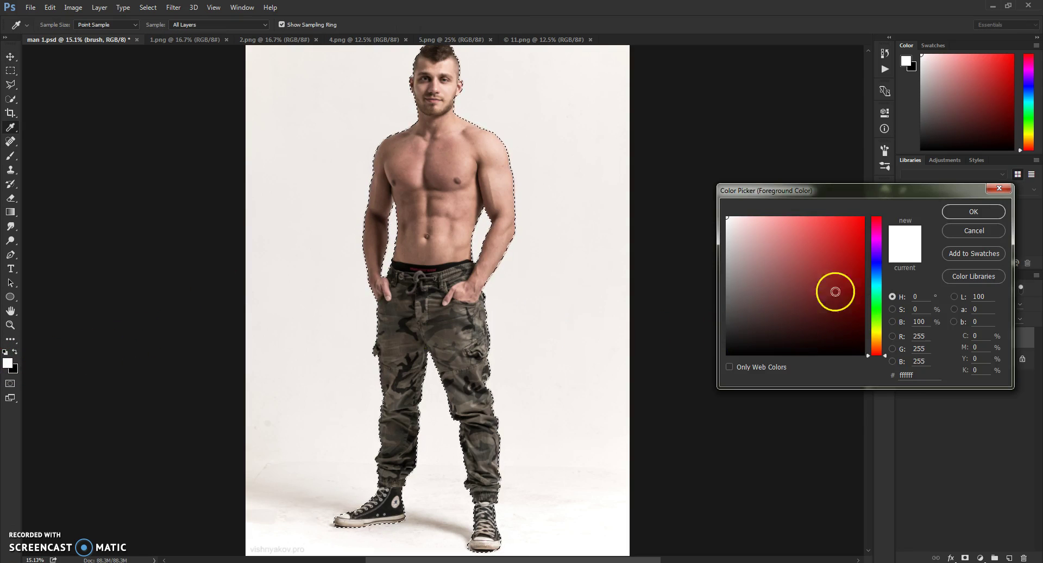
{"action": "left_click_drag", "start_coordinate": [772, 330], "coordinate": [868, 216]}
{"action": "left_click", "coordinate": [966, 213]}
{"action": "key", "text": "v"}
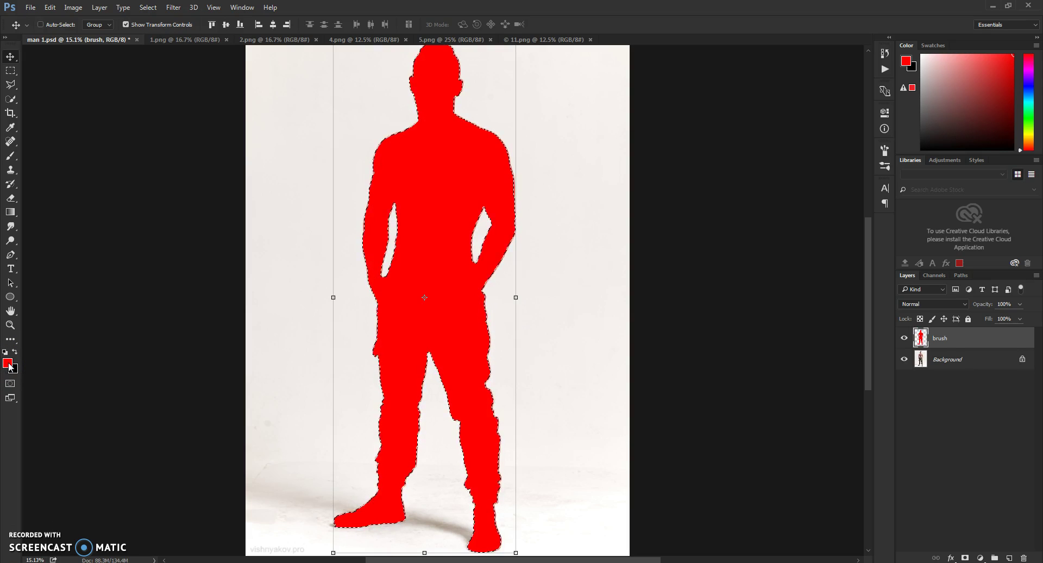
{"action": "key", "text": "ctrl"}
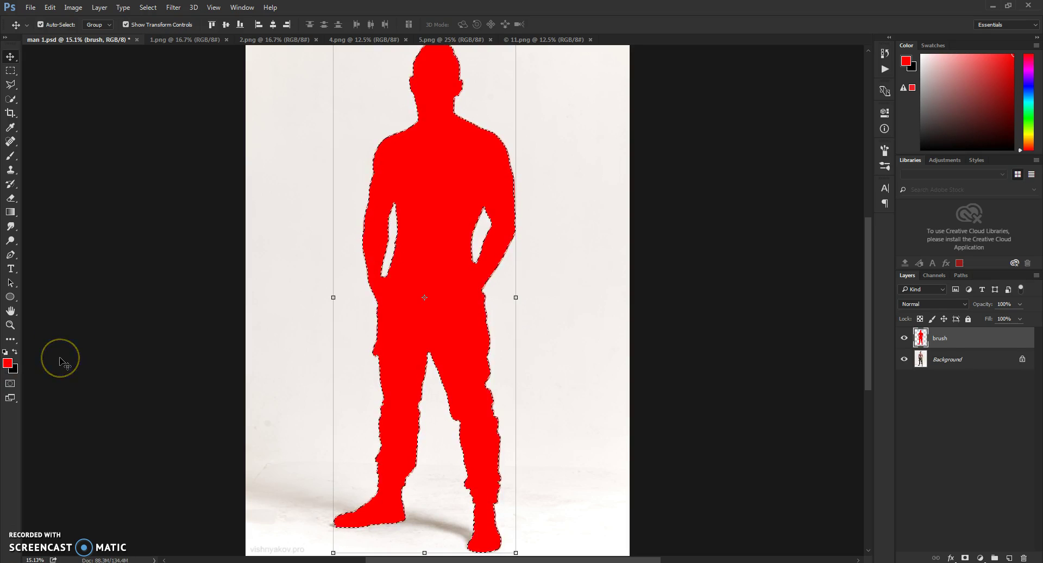
{"action": "key", "text": "ctrl+d"}
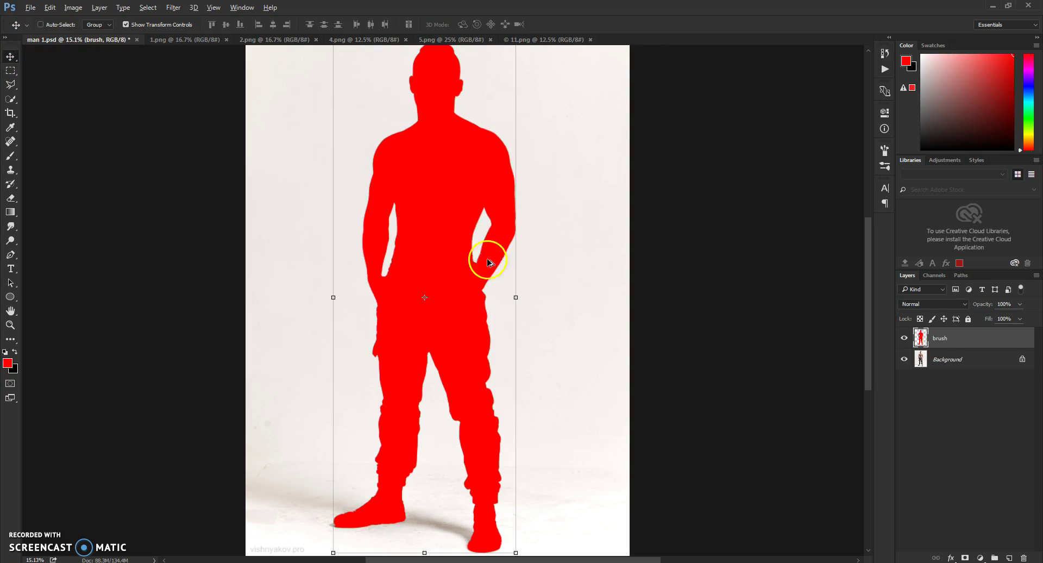
{"action": "scroll", "coordinate": [487, 264], "scroll_direction": "down", "scroll_amount": 3}
{"action": "scroll", "coordinate": [453, 314], "scroll_direction": "up", "scroll_amount": 3}
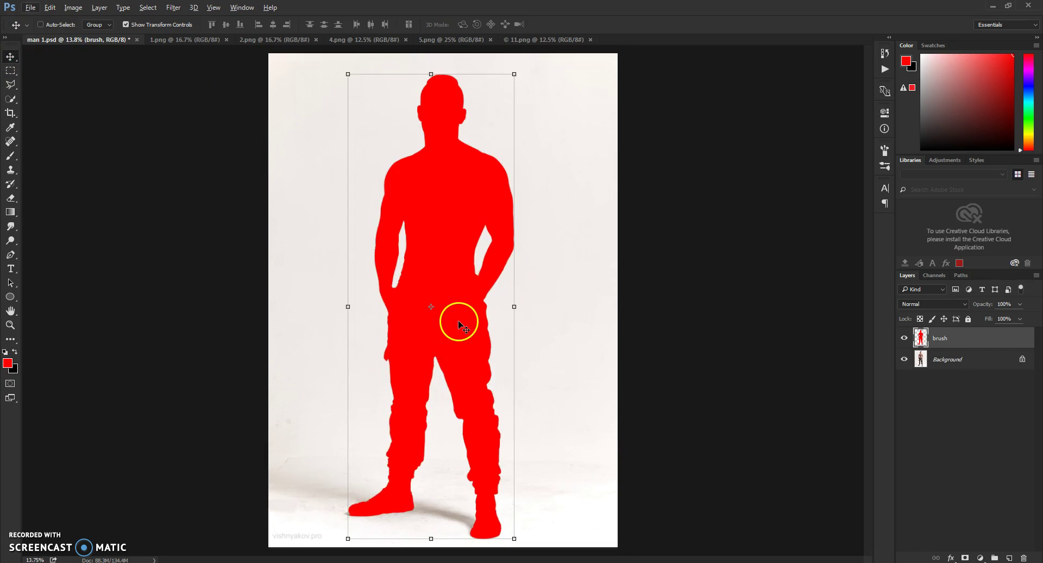
Play the Space Trip action from the Actions panel, then collapse the panel
{"action": "left_click", "coordinate": [883, 71]}
{"action": "left_click", "coordinate": [885, 70]}
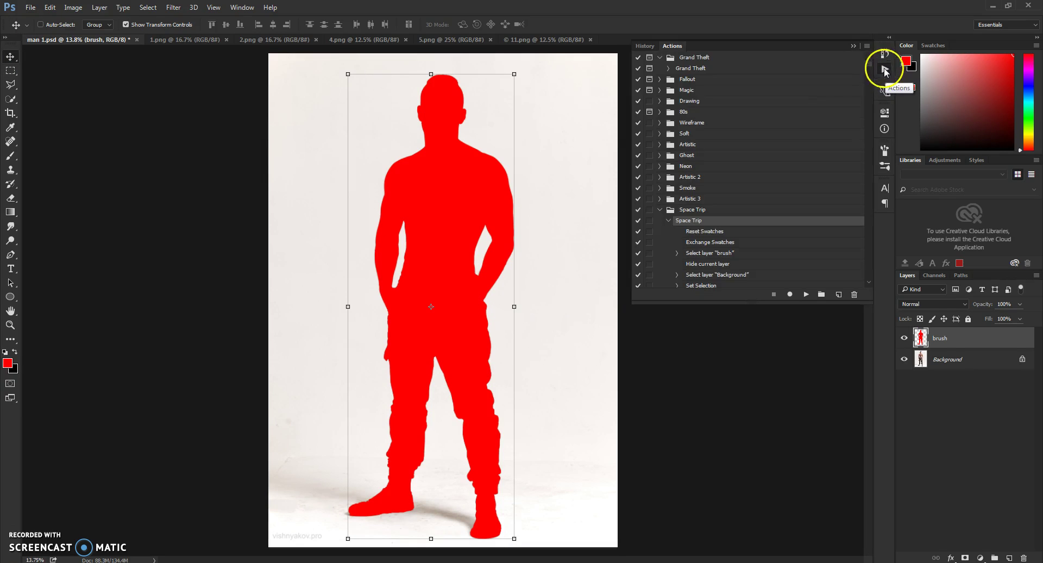
{"action": "left_click", "coordinate": [805, 294]}
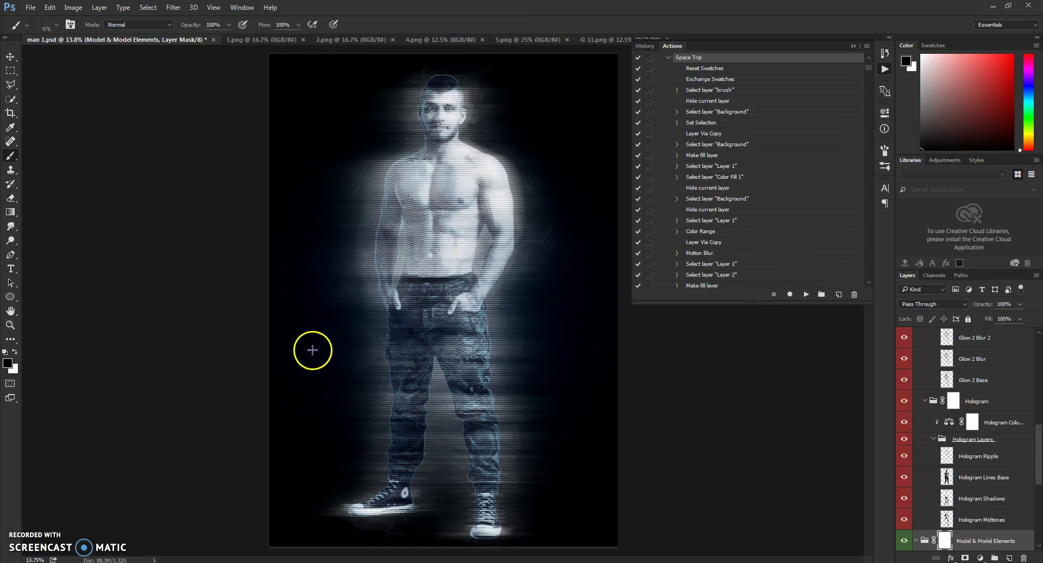
{"action": "left_click", "coordinate": [853, 46]}
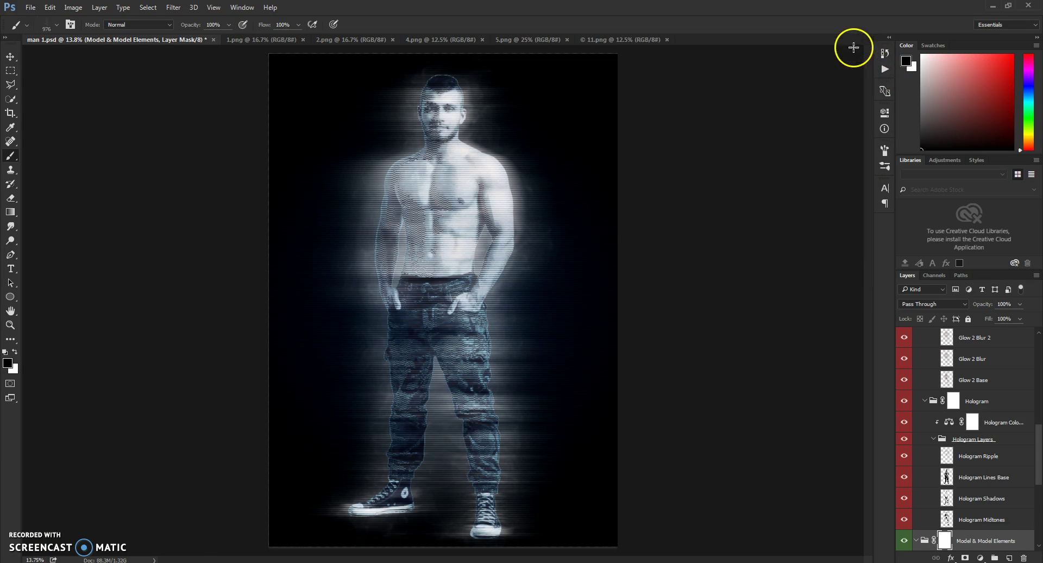
Expand the other layer groups, then close every group except Color Options
{"action": "left_click", "coordinate": [12, 59]}
{"action": "scroll", "coordinate": [999, 478], "scroll_direction": "up", "scroll_amount": 10}
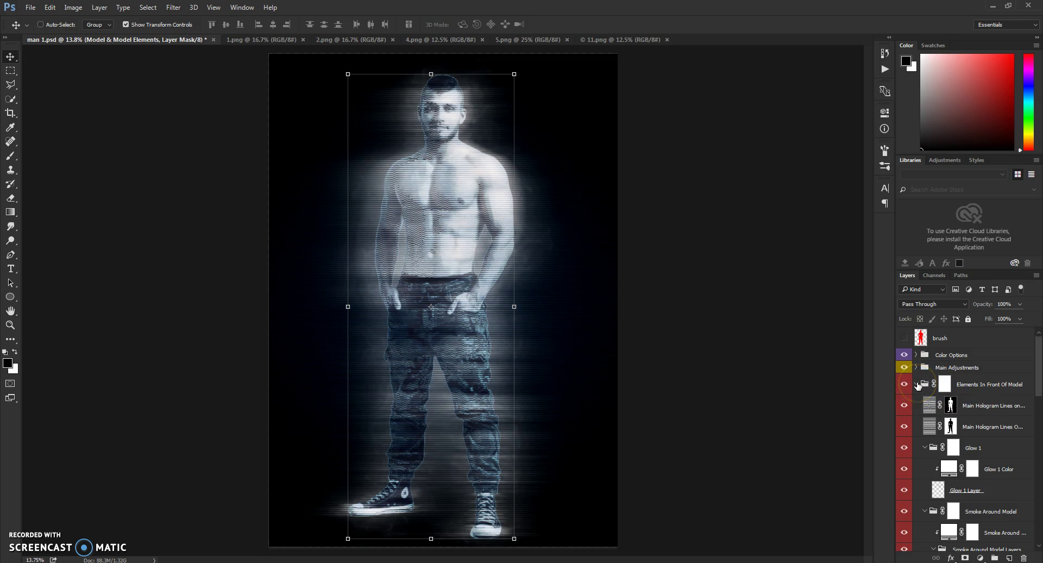
{"action": "left_click", "coordinate": [917, 387]}
{"action": "right_click", "coordinate": [917, 387]}
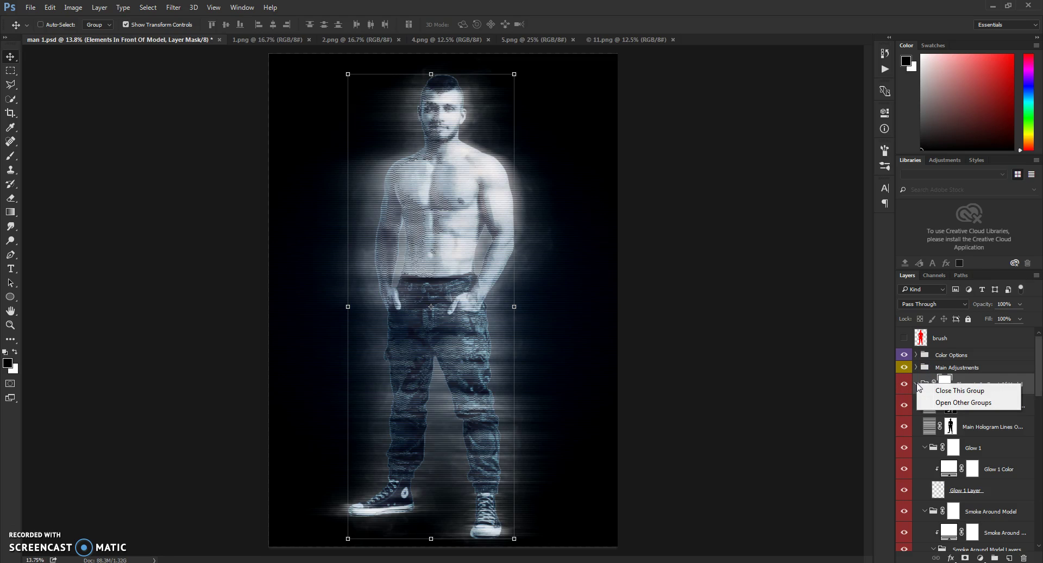
{"action": "left_click", "coordinate": [953, 402]}
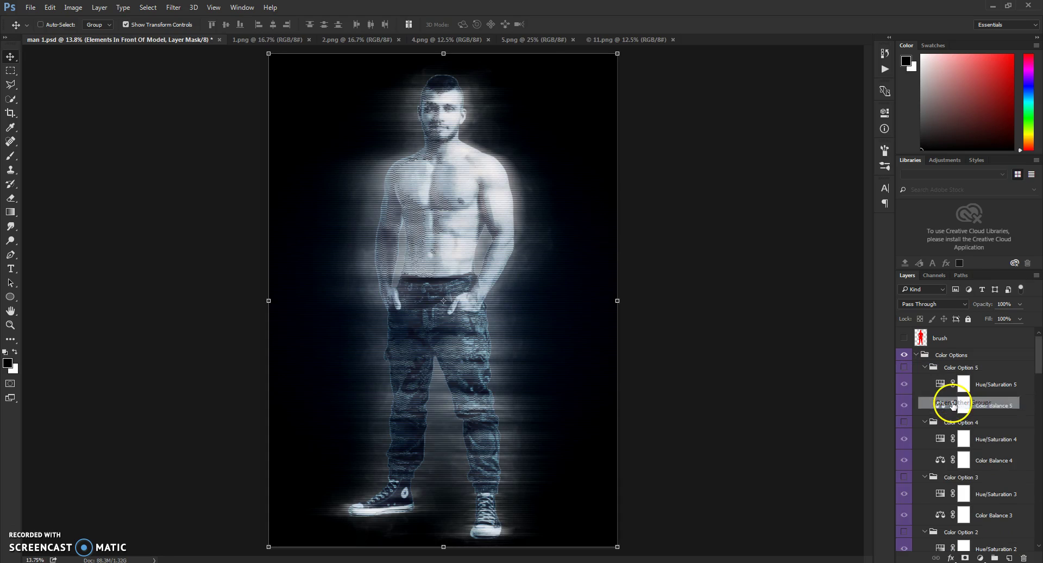
{"action": "right_click", "coordinate": [916, 357]}
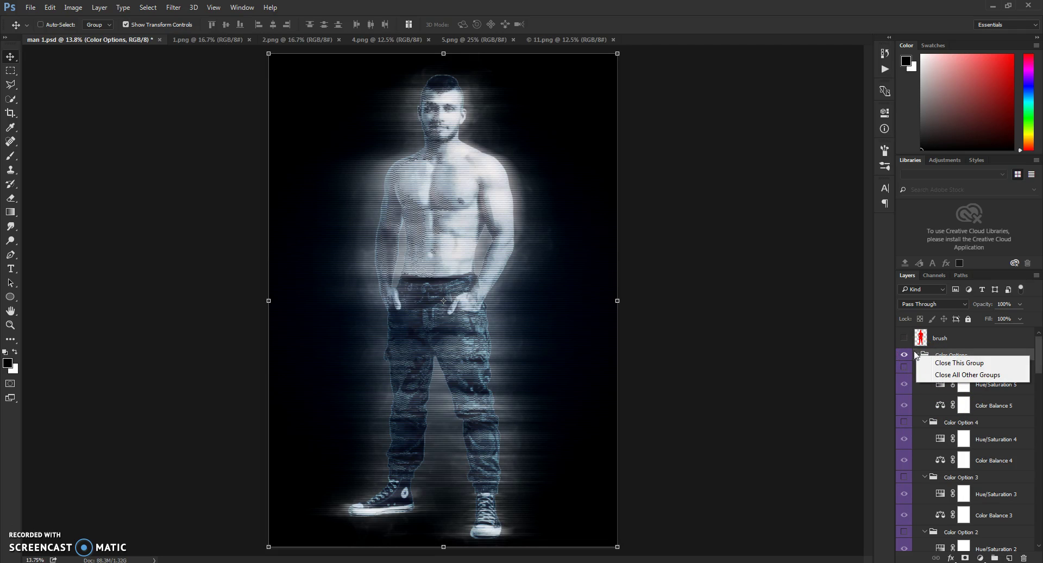
{"action": "left_click_drag", "start_coordinate": [916, 356], "coordinate": [938, 375]}
{"action": "left_click", "coordinate": [938, 374]}
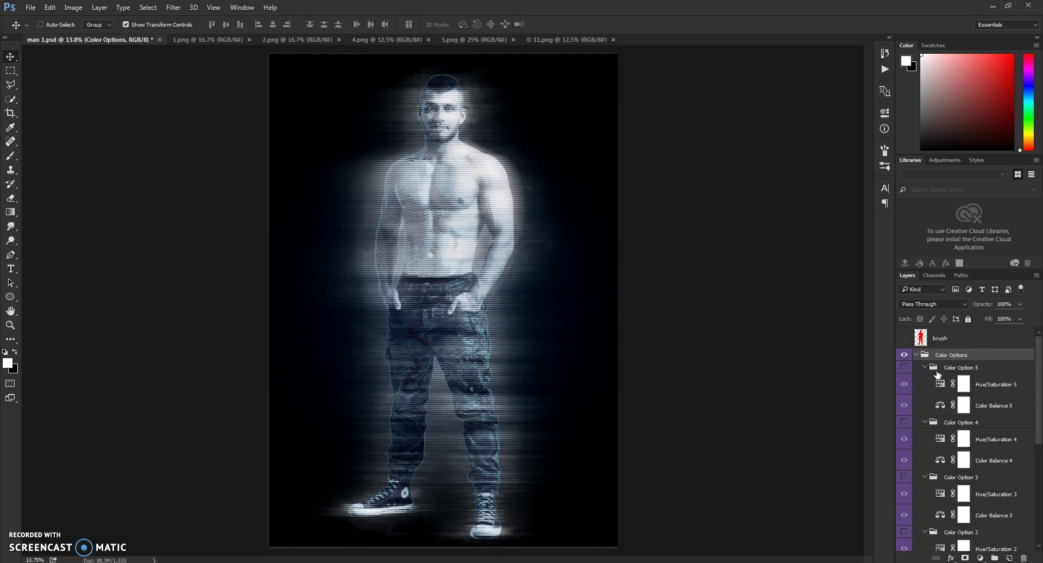
{"action": "right_click", "coordinate": [918, 356]}
{"action": "left_click", "coordinate": [916, 357]}
Collapse Color Options and peek into the front, model and behind-model groups, collapsing each
{"action": "left_click", "coordinate": [916, 355]}
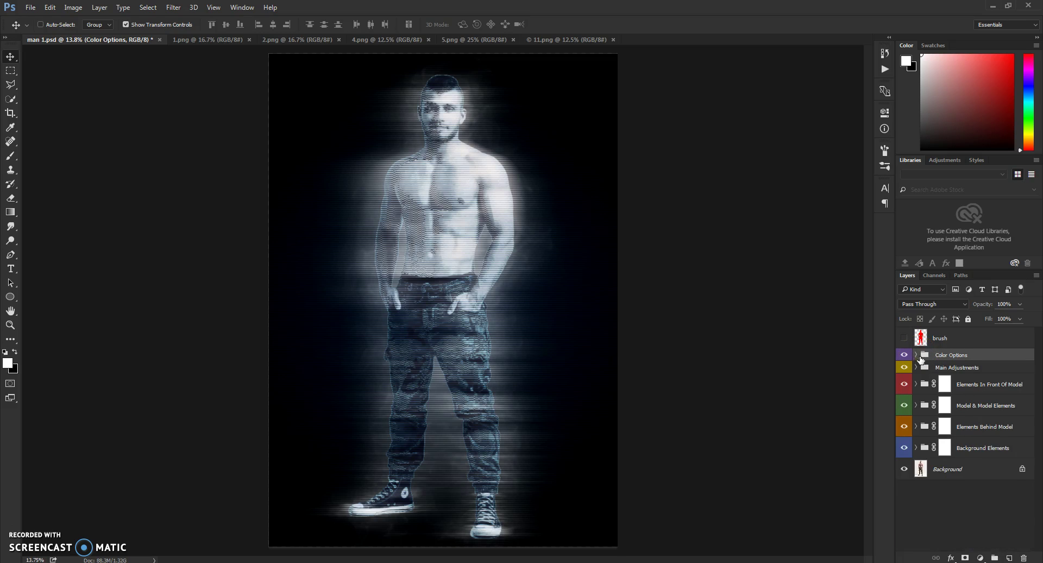
{"action": "left_click", "coordinate": [916, 385]}
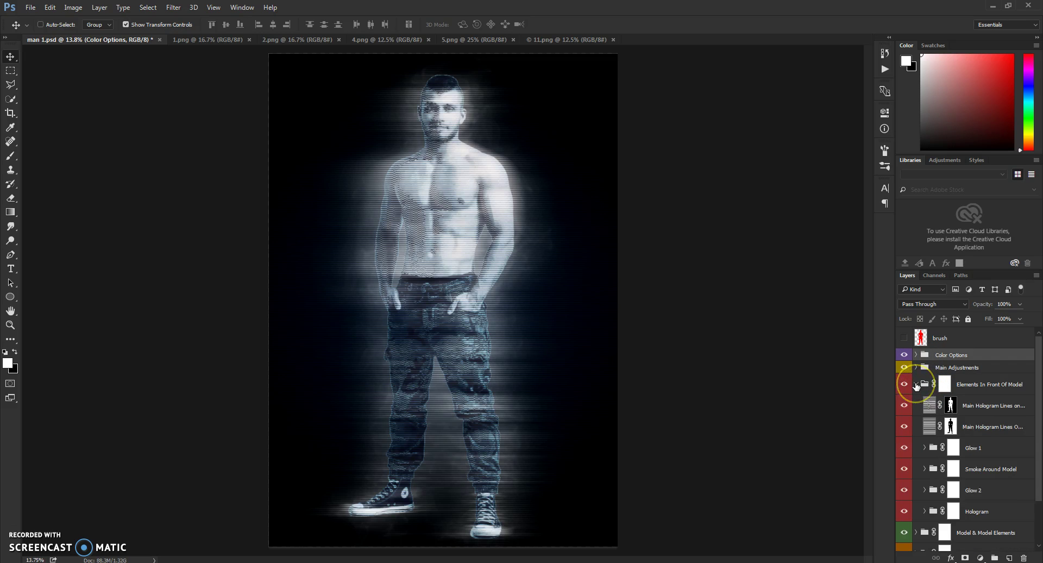
{"action": "left_click", "coordinate": [916, 385]}
{"action": "left_click", "coordinate": [916, 405]}
{"action": "left_click", "coordinate": [916, 405]}
{"action": "left_click", "coordinate": [916, 426]}
{"action": "left_click", "coordinate": [916, 426]}
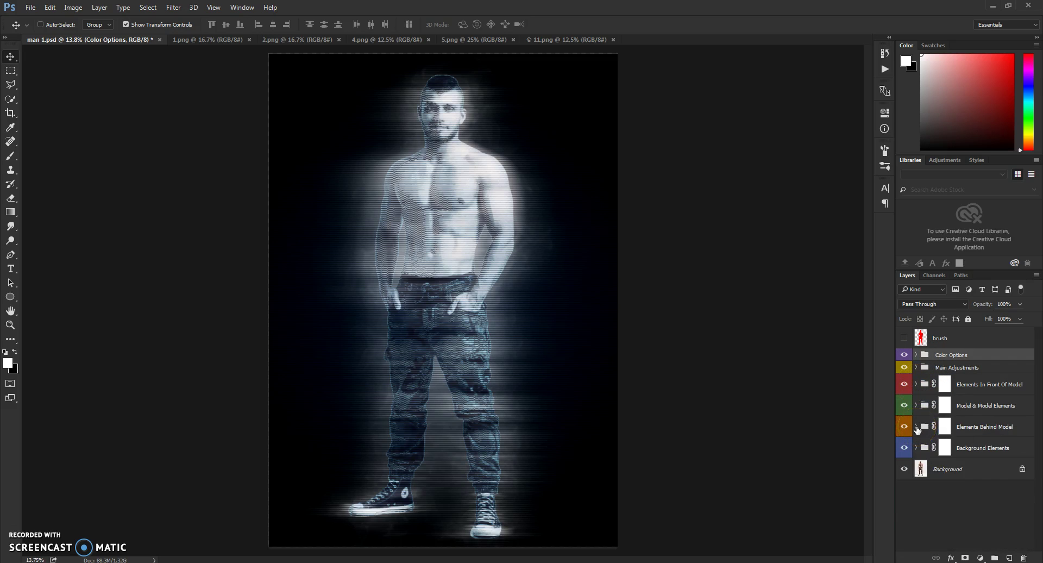
Preview the blue, purple, green, yellow and Option 5 tints in turn, turning each off
{"action": "left_click", "coordinate": [914, 355]}
{"action": "left_click", "coordinate": [904, 368]}
{"action": "left_click", "coordinate": [904, 417]}
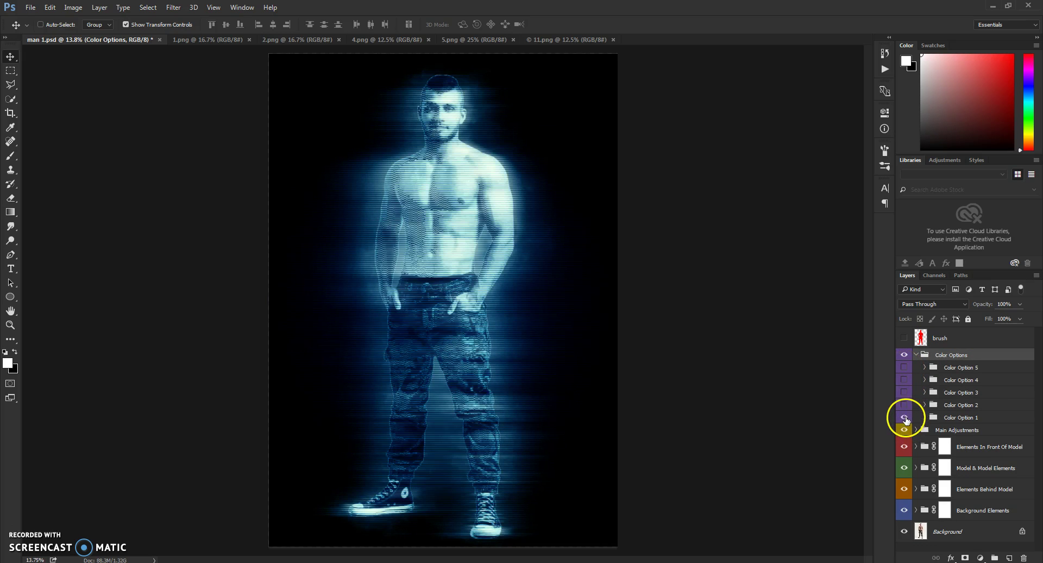
{"action": "left_click", "coordinate": [904, 417]}
{"action": "left_click", "coordinate": [904, 404]}
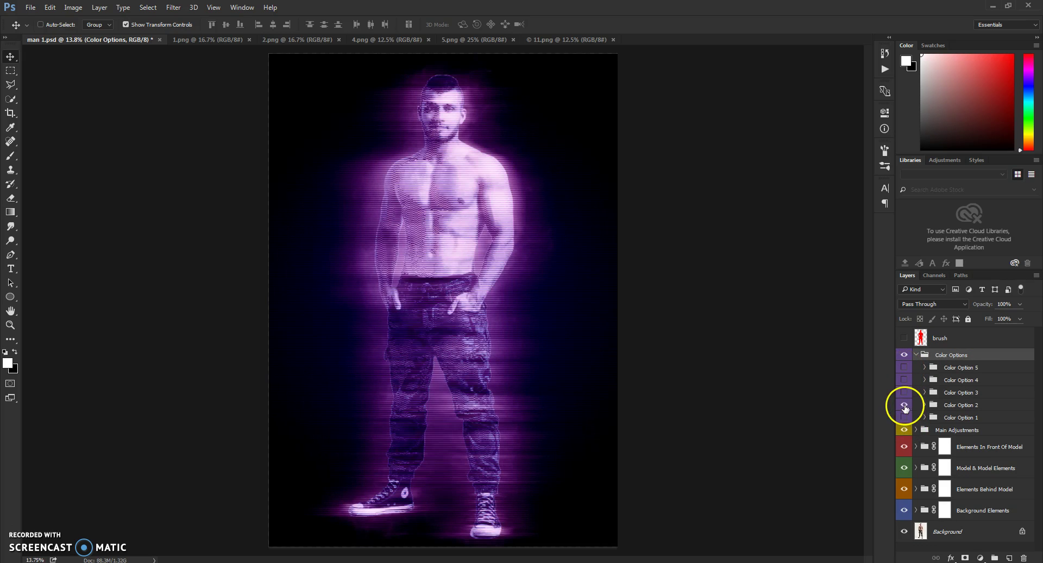
{"action": "left_click", "coordinate": [904, 405]}
{"action": "left_click", "coordinate": [904, 392]}
{"action": "left_click", "coordinate": [905, 392]}
{"action": "left_click", "coordinate": [904, 380]}
{"action": "left_click", "coordinate": [904, 380]}
{"action": "left_click", "coordinate": [904, 367]}
{"action": "left_click", "coordinate": [904, 367]}
Collapse the Color Options group with all five tints switched off
{"action": "left_click", "coordinate": [916, 355]}
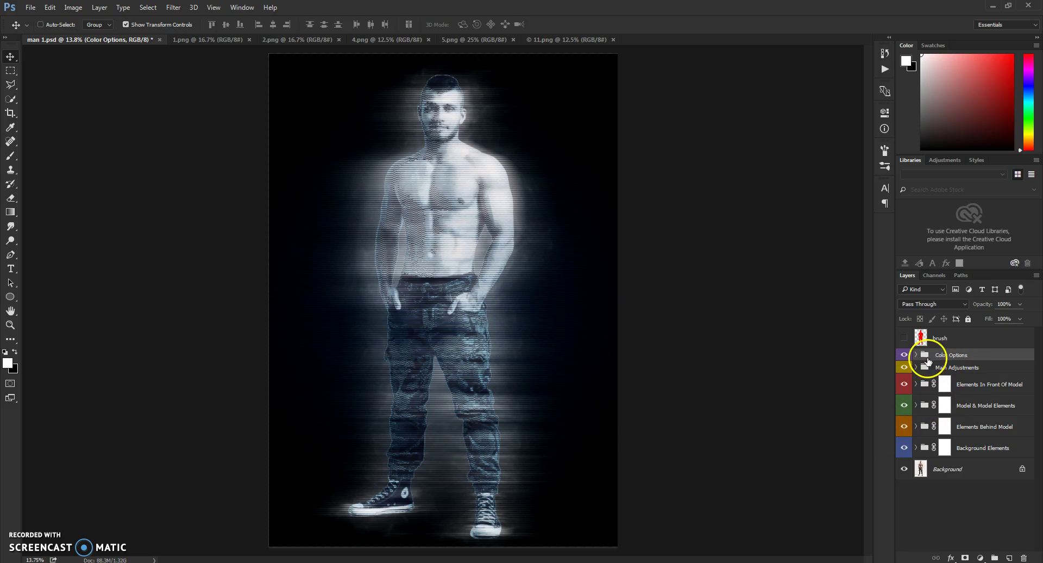
{"action": "left_click", "coordinate": [916, 355]}
{"action": "left_click", "coordinate": [916, 354]}
{"action": "left_click", "coordinate": [916, 355]}
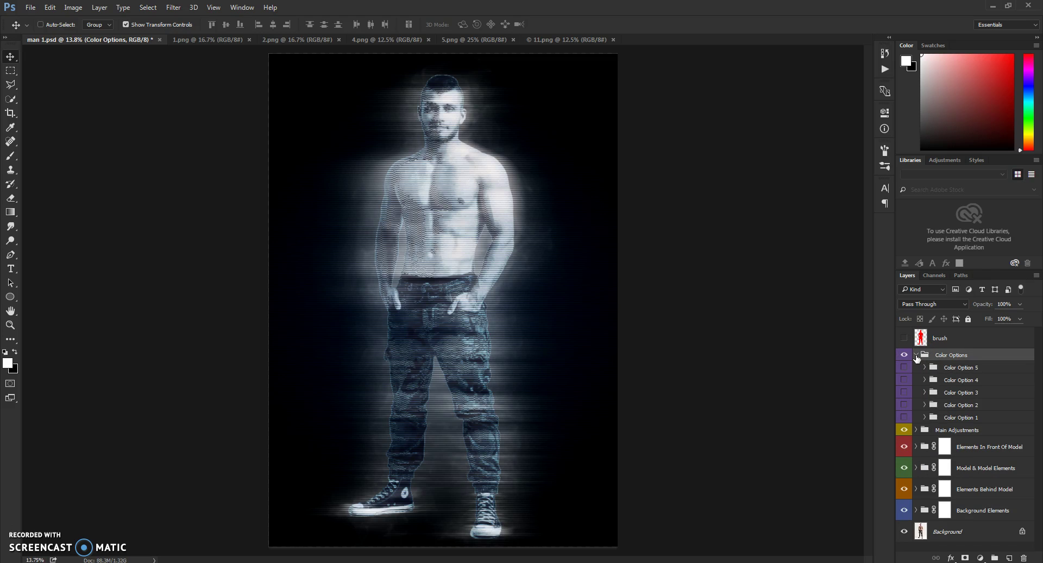
{"action": "left_click", "coordinate": [916, 354]}
Compare the image with Main Adjustments hidden and shown, leaving it visible
{"action": "left_click", "coordinate": [926, 367]}
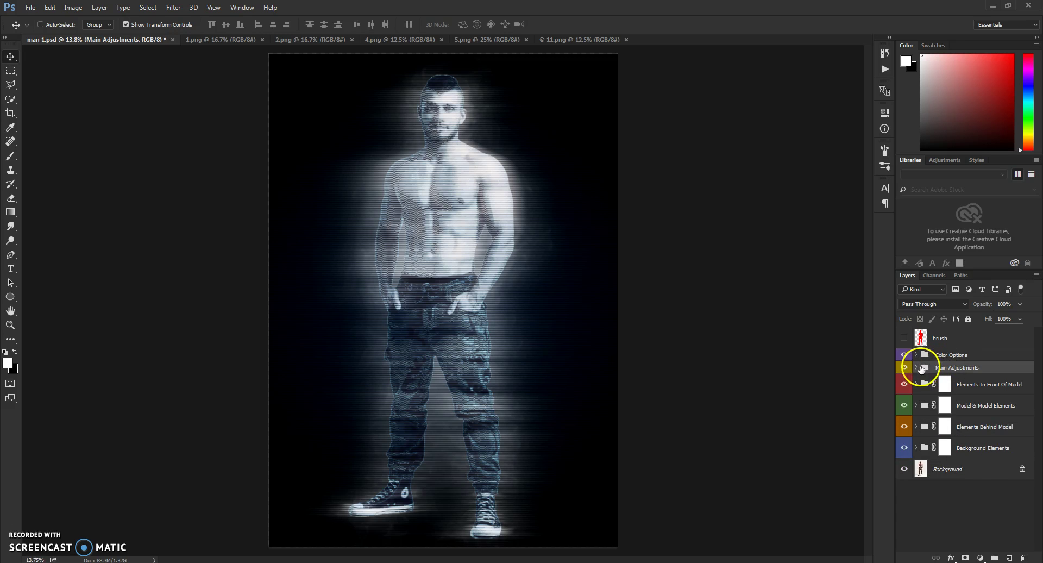
{"action": "left_click", "coordinate": [910, 368]}
{"action": "left_click", "coordinate": [904, 369]}
{"action": "left_click", "coordinate": [904, 368]}
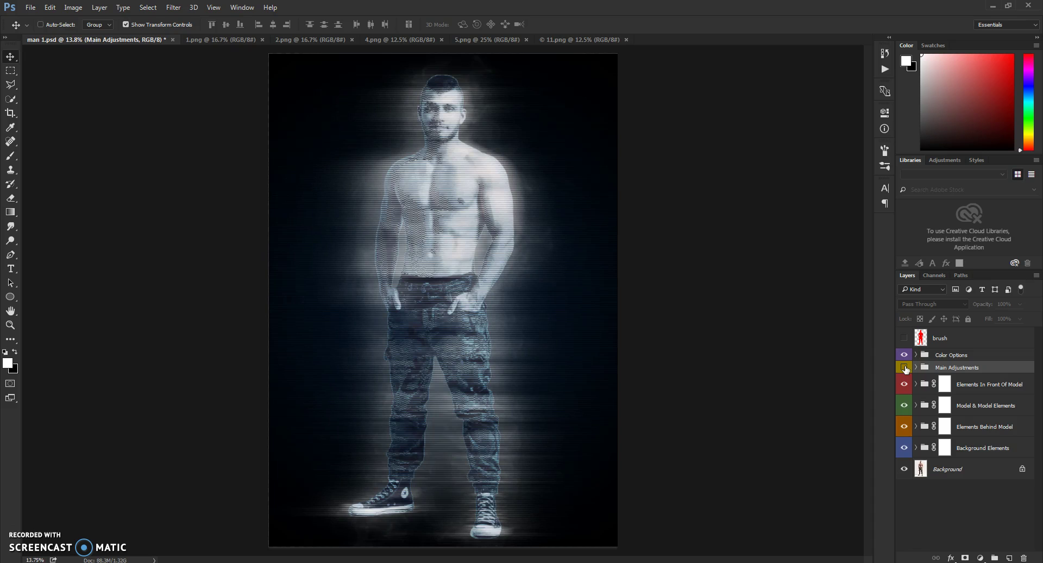
{"action": "left_click", "coordinate": [904, 368]}
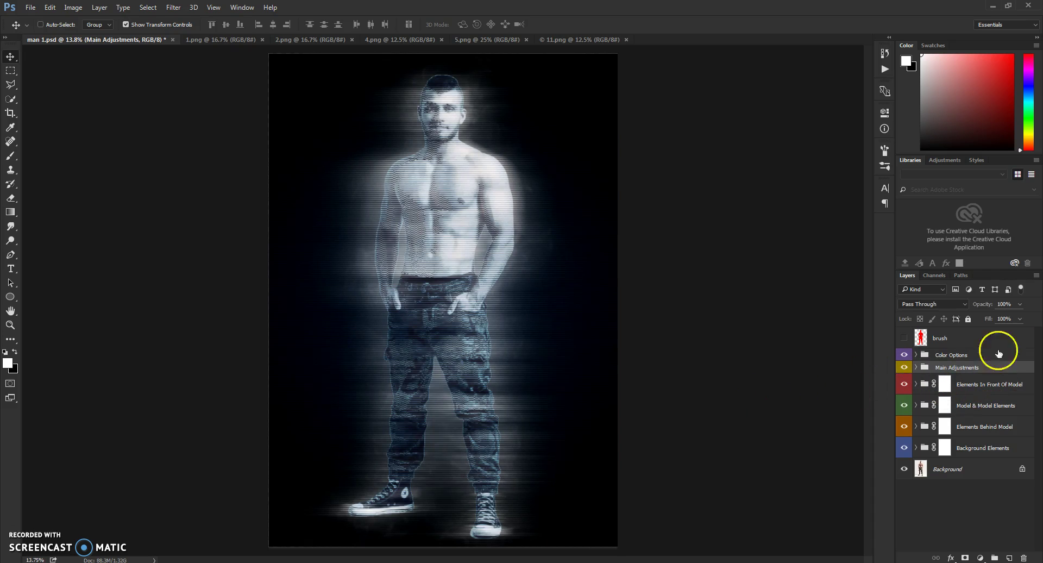
Expand Elements In Front Of Model and compare the Main Hologram Lines texture on and off
{"action": "left_click", "coordinate": [977, 386]}
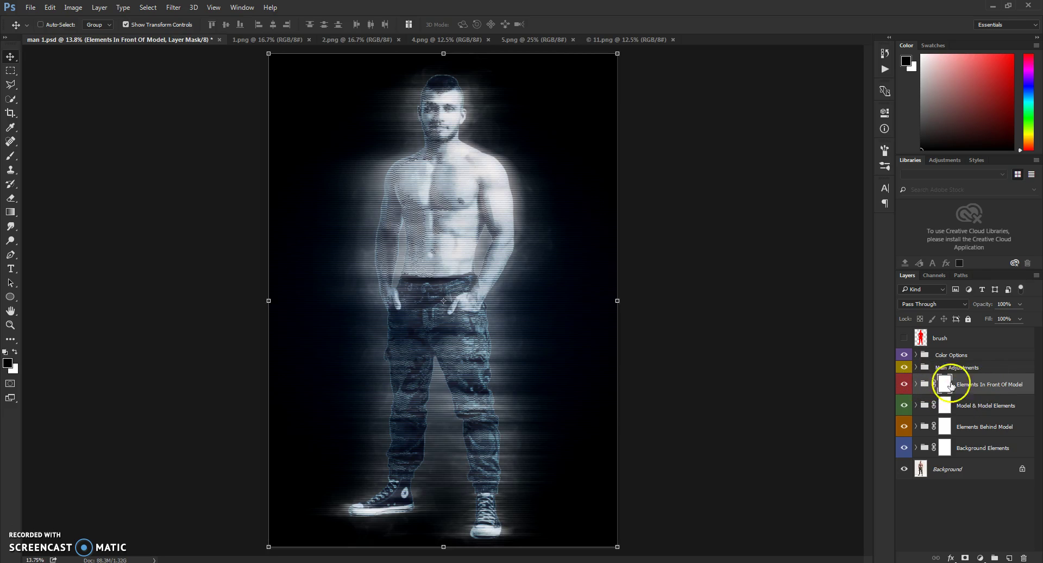
{"action": "left_click", "coordinate": [916, 384]}
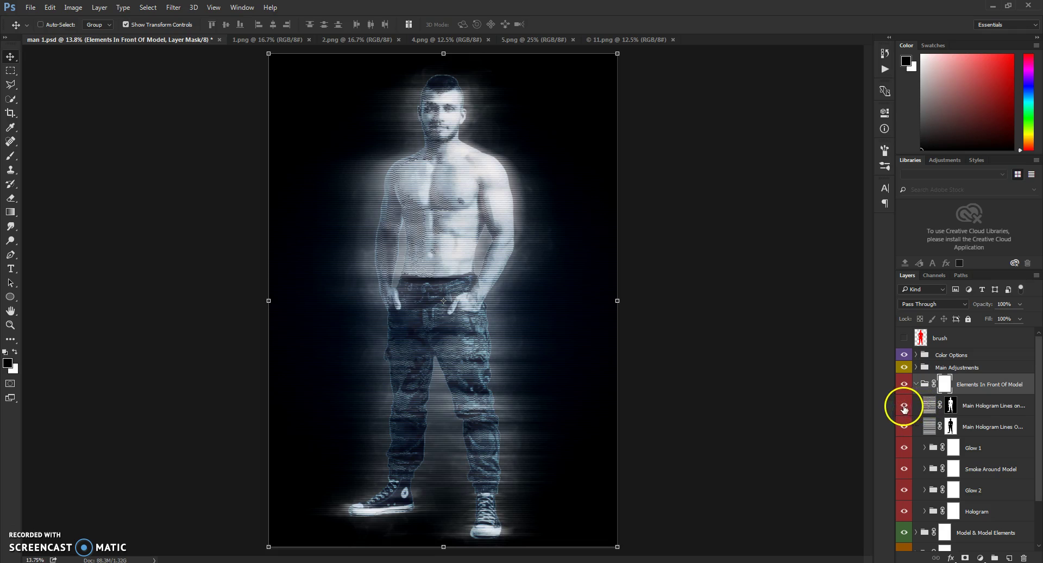
{"action": "left_click", "coordinate": [903, 405]}
{"action": "left_click", "coordinate": [903, 405]}
{"action": "left_click", "coordinate": [902, 405]}
Compare the hologram with Glow 1 hidden and shown, ending with it visible
{"action": "left_click", "coordinate": [903, 447]}
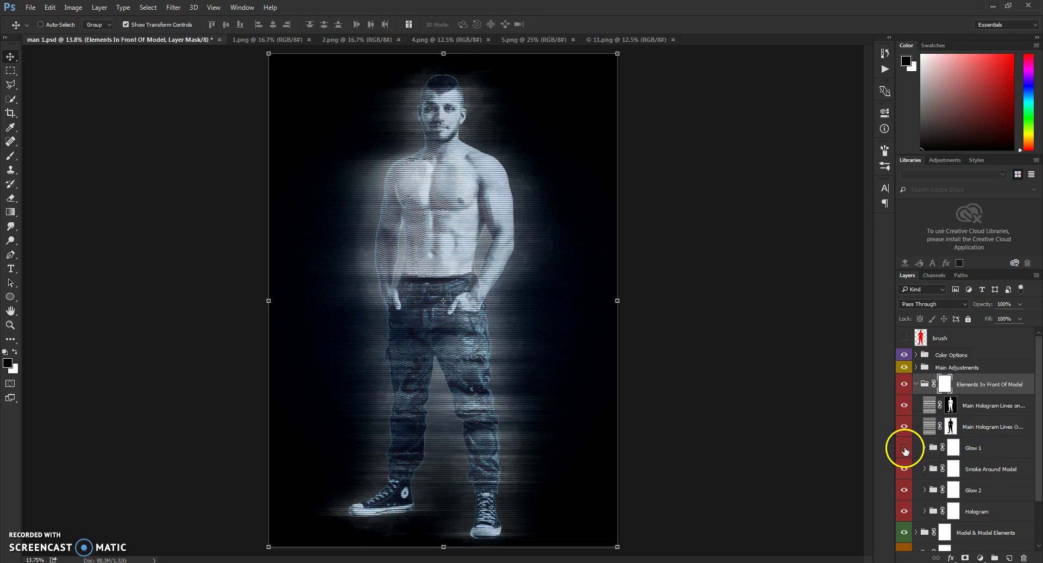
{"action": "left_click", "coordinate": [903, 447]}
{"action": "left_click", "coordinate": [903, 448]}
{"action": "left_click", "coordinate": [904, 447]}
{"action": "left_click", "coordinate": [903, 448]}
{"action": "left_click", "coordinate": [903, 448]}
{"action": "left_click", "coordinate": [904, 448]}
{"action": "left_click", "coordinate": [904, 447]}
{"action": "left_click", "coordinate": [904, 448]}
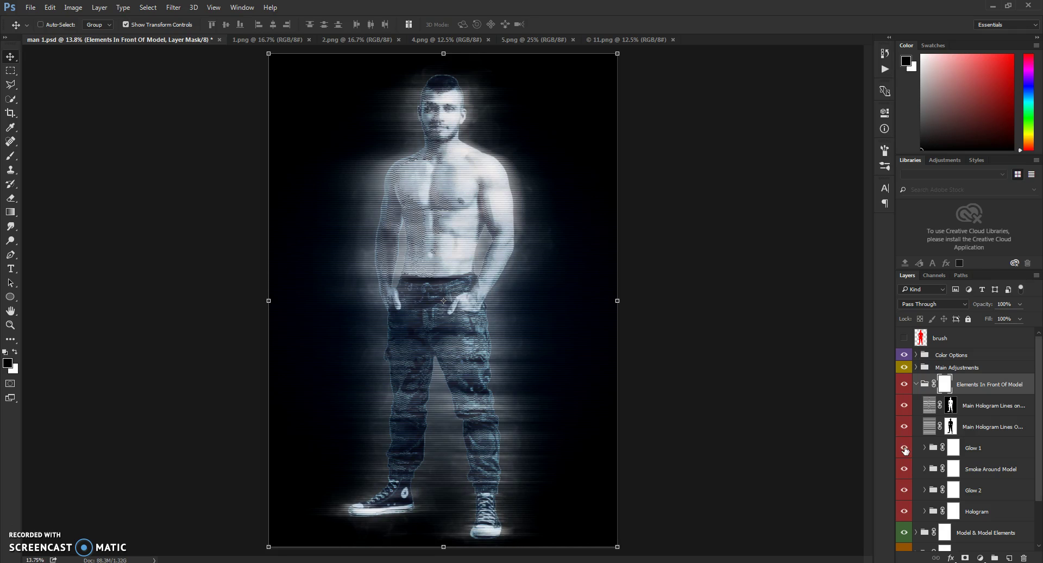
{"action": "left_click", "coordinate": [904, 448]}
{"action": "left_click", "coordinate": [903, 447]}
Compare the hologram with Smoke Around Model hidden and shown, leaving the smoke visible
{"action": "left_click", "coordinate": [904, 469]}
{"action": "left_click", "coordinate": [903, 469]}
{"action": "left_click", "coordinate": [904, 468]}
{"action": "left_click", "coordinate": [903, 469]}
{"action": "left_click", "coordinate": [904, 469]}
{"action": "left_click", "coordinate": [904, 468]}
{"action": "left_click", "coordinate": [905, 471]}
{"action": "left_click", "coordinate": [904, 470]}
Compare the hologram with Glow 2 hidden and shown, ending with it visible
{"action": "left_click", "coordinate": [905, 490]}
{"action": "left_click", "coordinate": [904, 490]}
{"action": "left_click", "coordinate": [904, 490]}
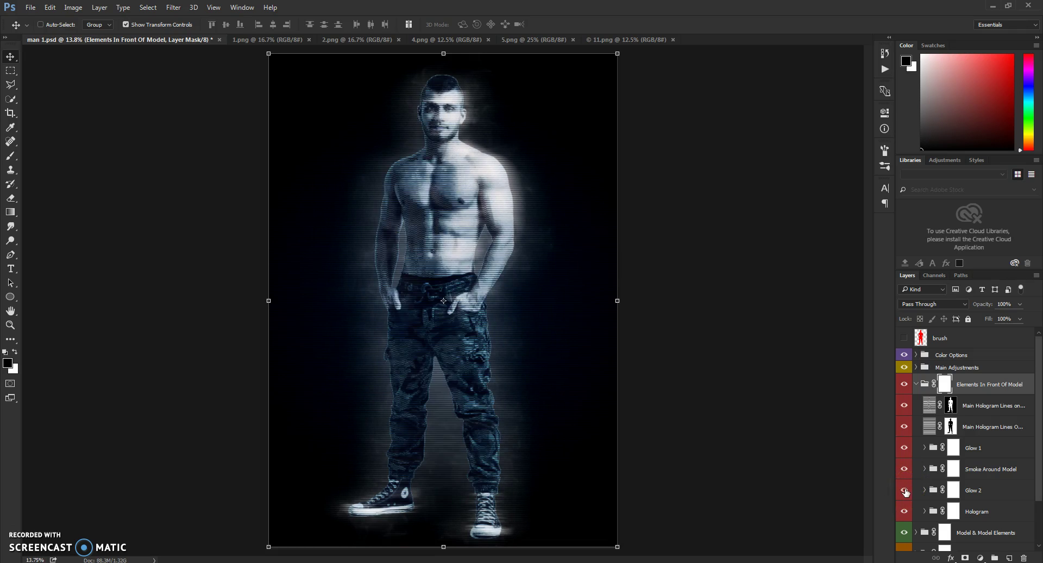
{"action": "left_click", "coordinate": [904, 490]}
{"action": "left_click", "coordinate": [904, 490]}
{"action": "left_click", "coordinate": [904, 490]}
{"action": "left_click", "coordinate": [904, 491]}
Compare the jeans and figure with the Hologram group hidden and shown, leaving it visible
{"action": "left_click", "coordinate": [904, 512]}
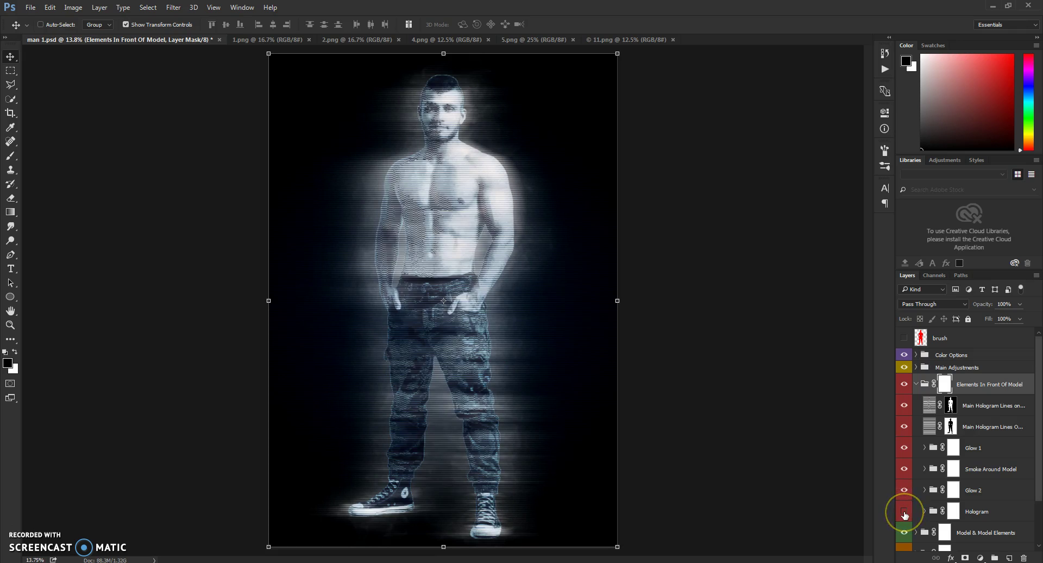
{"action": "left_click", "coordinate": [904, 512]}
{"action": "left_click", "coordinate": [905, 511]}
{"action": "left_click", "coordinate": [904, 512]}
{"action": "left_click", "coordinate": [904, 512]}
{"action": "left_click", "coordinate": [904, 511]}
{"action": "left_click", "coordinate": [904, 512]}
{"action": "left_click", "coordinate": [904, 511]}
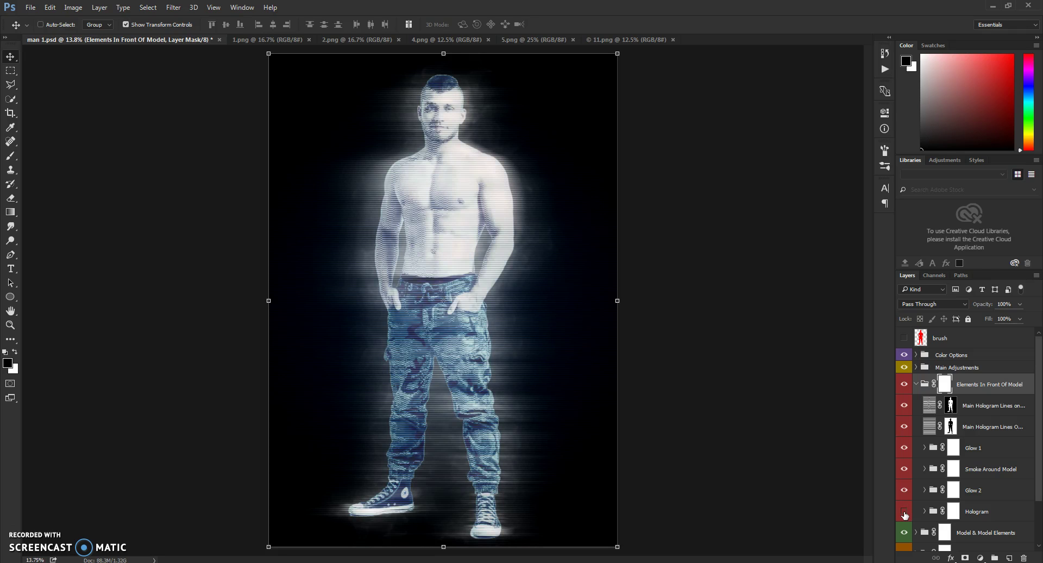
{"action": "left_click", "coordinate": [904, 511]}
{"action": "left_click", "coordinate": [904, 512]}
{"action": "left_click", "coordinate": [904, 512]}
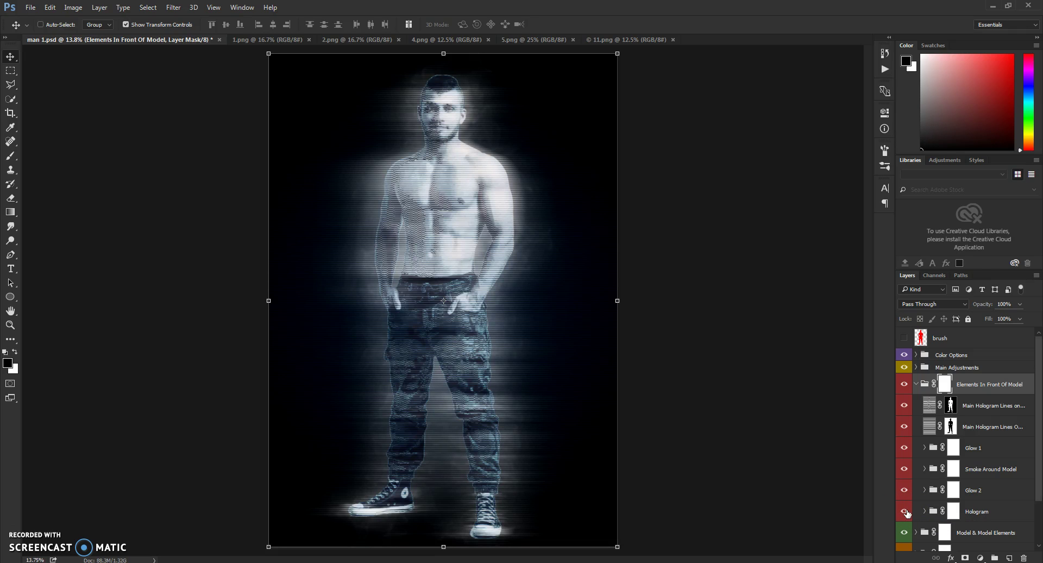
{"action": "left_click", "coordinate": [912, 513]}
{"action": "left_click", "coordinate": [924, 511]}
{"action": "scroll", "coordinate": [924, 505], "scroll_direction": "down", "scroll_amount": 2}
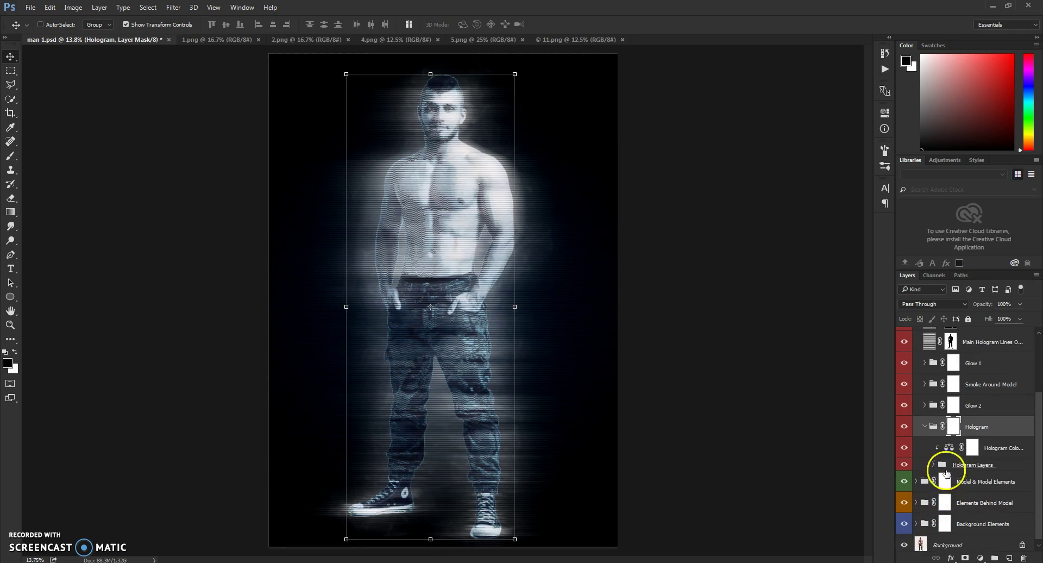
{"action": "left_click", "coordinate": [933, 465]}
{"action": "scroll", "coordinate": [931, 478], "scroll_direction": "down", "scroll_amount": 2}
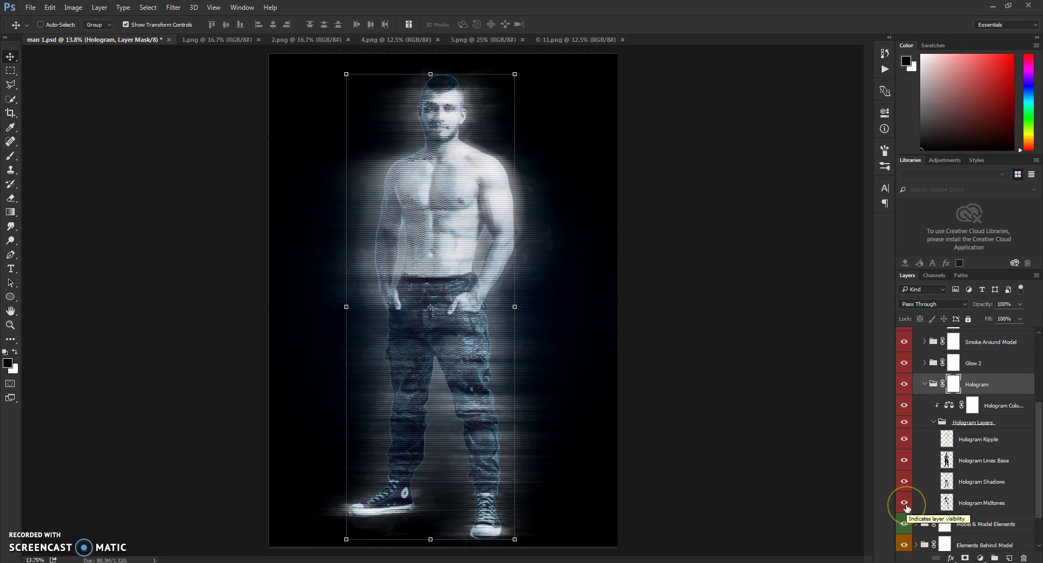
{"action": "left_click", "coordinate": [905, 503]}
{"action": "left_click", "coordinate": [904, 504]}
{"action": "left_click", "coordinate": [905, 504]}
{"action": "left_click", "coordinate": [904, 504]}
{"action": "left_click", "coordinate": [905, 504]}
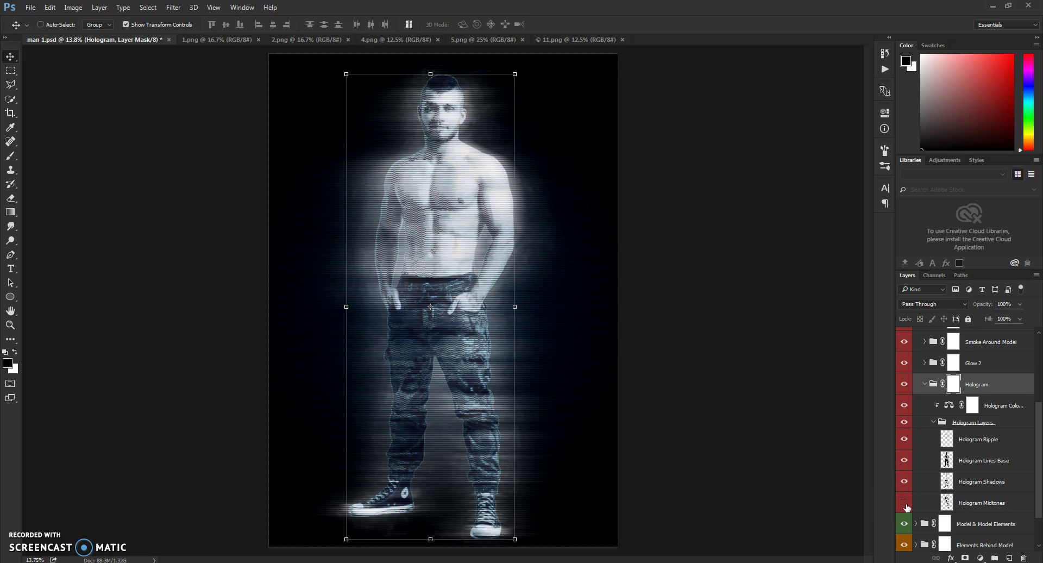
{"action": "left_click", "coordinate": [905, 504]}
{"action": "left_click", "coordinate": [904, 482]}
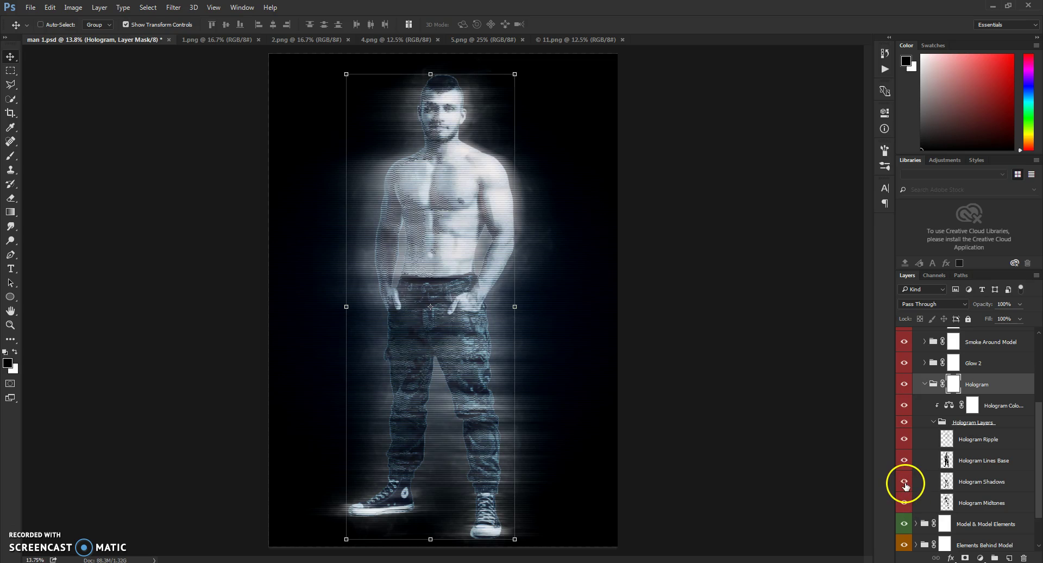
{"action": "left_click", "coordinate": [905, 462]}
{"action": "left_click", "coordinate": [905, 461]}
{"action": "left_click", "coordinate": [905, 462]}
{"action": "left_click", "coordinate": [905, 461]}
{"action": "left_click", "coordinate": [905, 440]}
{"action": "left_click", "coordinate": [905, 439]}
{"action": "left_click", "coordinate": [924, 384]}
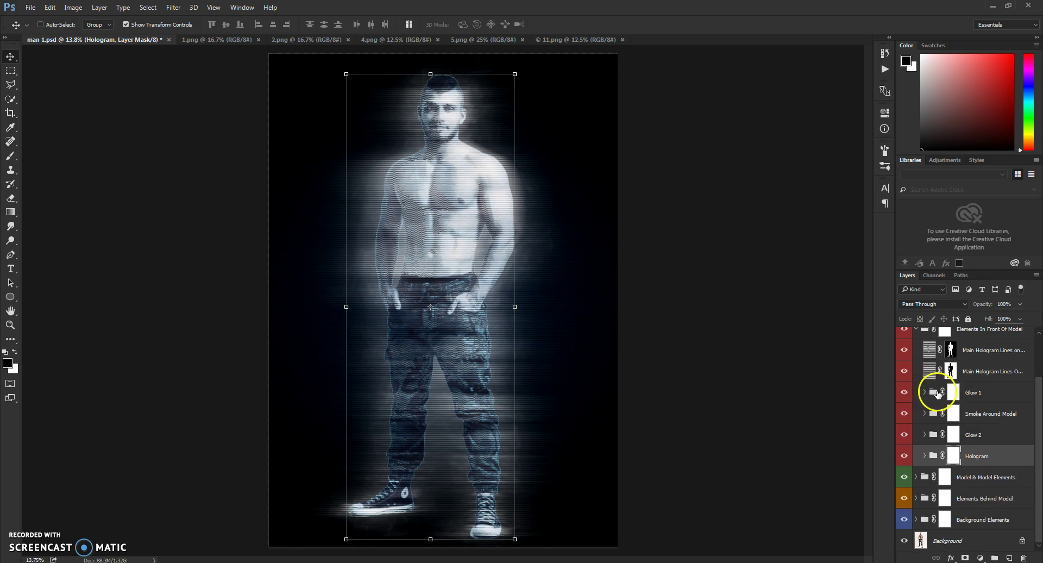
Try red for the Glow 2 Color fill, then discard it to keep Glow 2 white
{"action": "left_click", "coordinate": [924, 435]}
{"action": "double_click", "coordinate": [948, 455]}
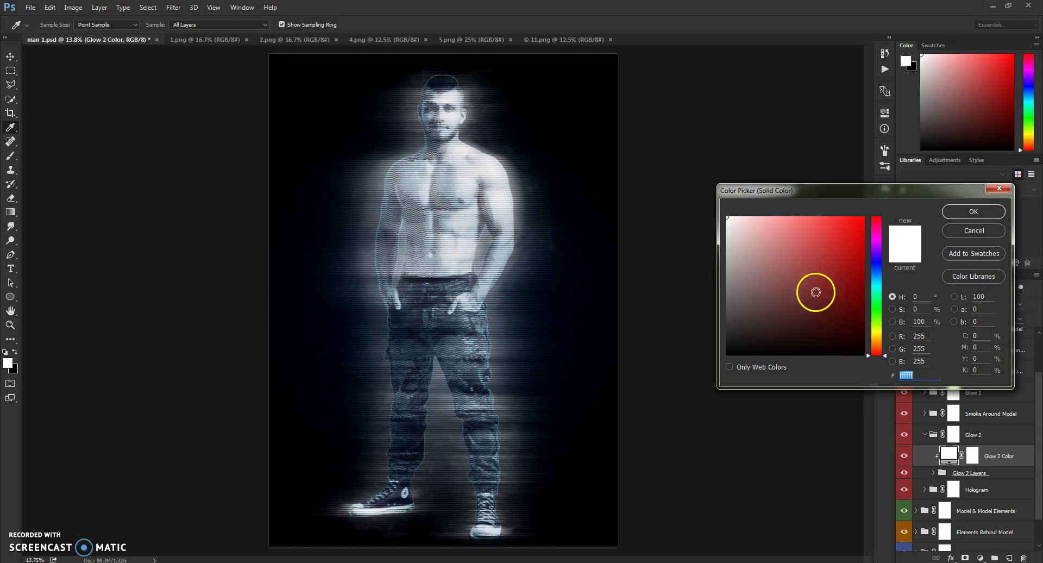
{"action": "mouse_move", "coordinate": [815, 268]}
{"action": "left_mouse_down"}
{"action": "mouse_move", "coordinate": [861, 220]}
{"action": "mouse_move", "coordinate": [834, 258]}
{"action": "mouse_move", "coordinate": [813, 240]}
{"action": "mouse_move", "coordinate": [875, 212]}
{"action": "mouse_move", "coordinate": [838, 245]}
{"action": "mouse_move", "coordinate": [878, 185]}
{"action": "left_mouse_up"}
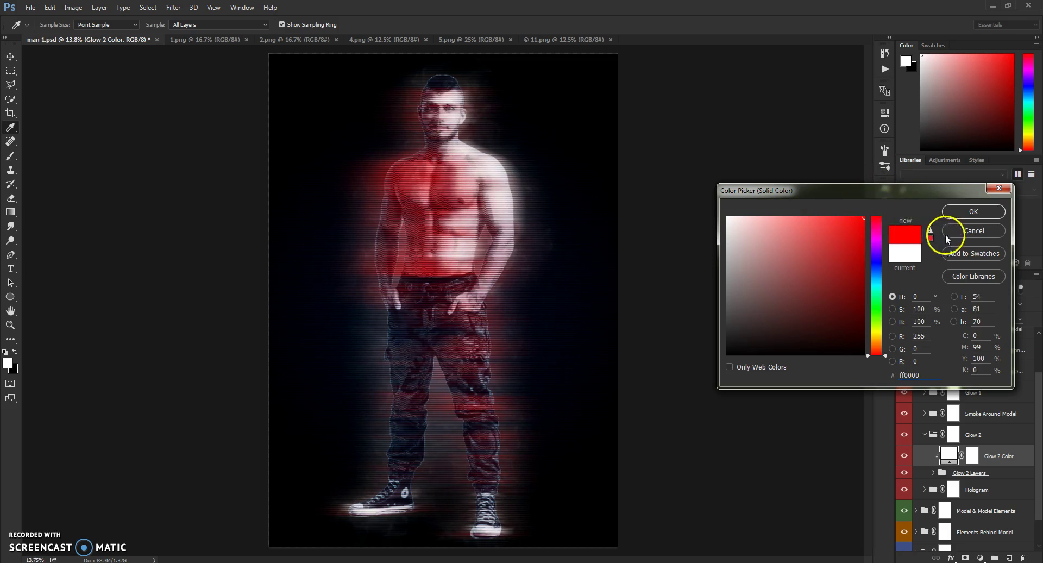
{"action": "left_click", "coordinate": [950, 234]}
{"action": "left_click", "coordinate": [924, 435]}
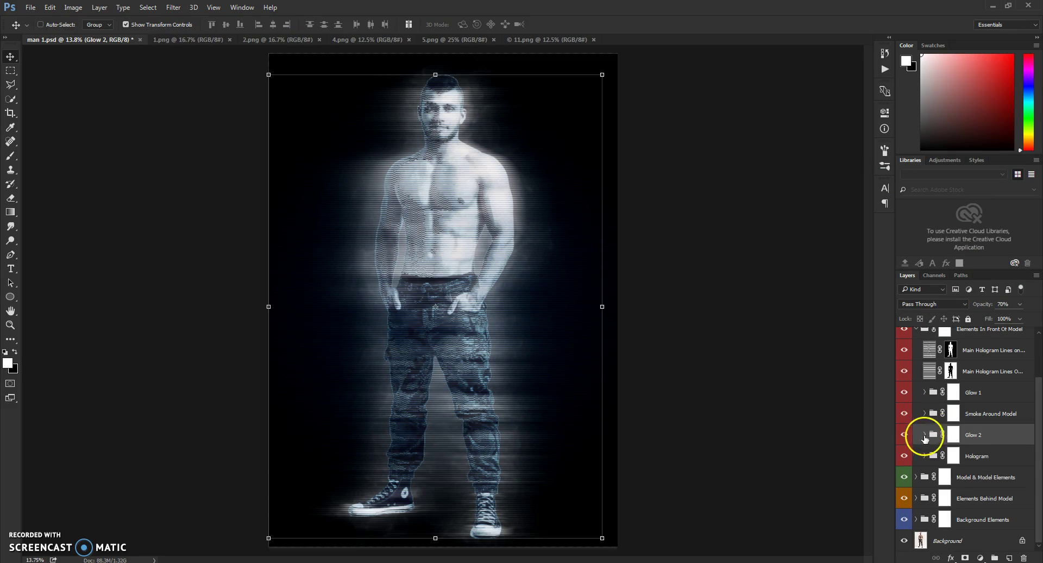
Recolour the Smoke Around Model fill to a bright, fully saturated blue
{"action": "left_click", "coordinate": [924, 413]}
{"action": "double_click", "coordinate": [948, 434]}
{"action": "left_click", "coordinate": [854, 226]}
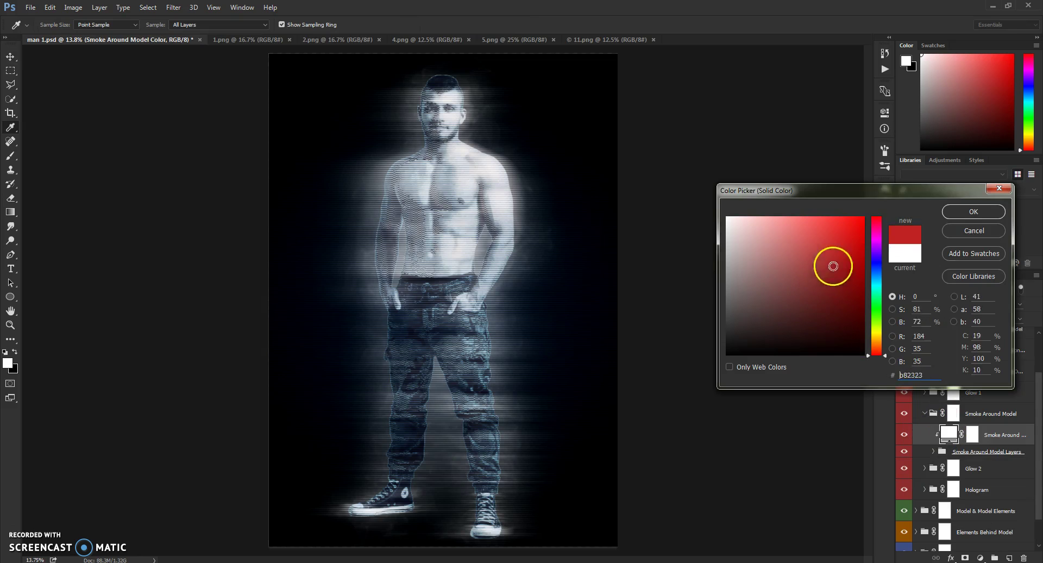
{"action": "mouse_move", "coordinate": [855, 225]}
{"action": "left_mouse_down"}
{"action": "mouse_move", "coordinate": [880, 186]}
{"action": "mouse_move", "coordinate": [816, 282]}
{"action": "mouse_move", "coordinate": [920, 187]}
{"action": "left_mouse_up"}
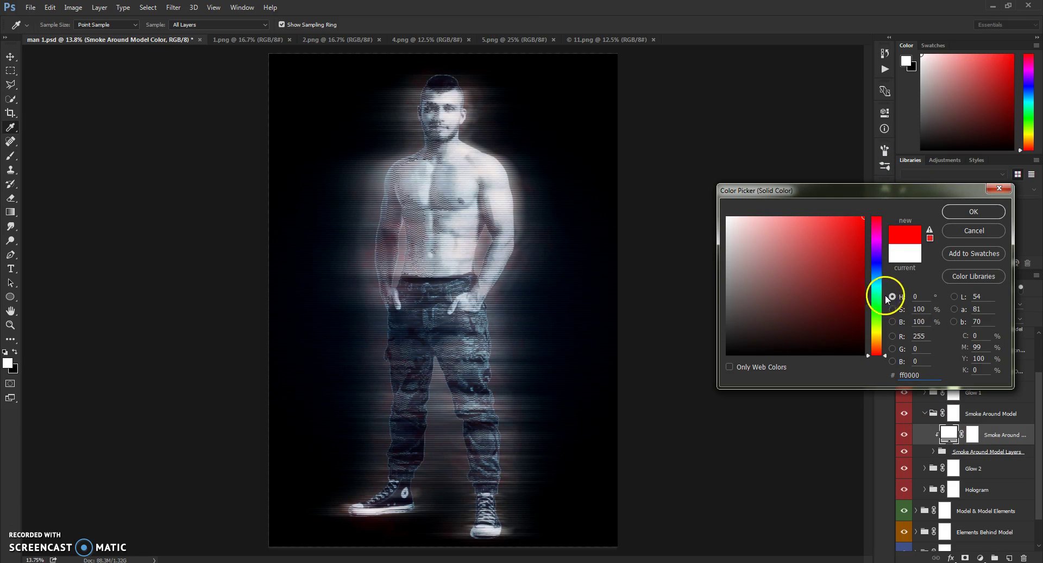
{"action": "left_click_drag", "start_coordinate": [886, 298], "coordinate": [868, 272]}
{"action": "left_click_drag", "start_coordinate": [818, 293], "coordinate": [910, 141]}
{"action": "left_click", "coordinate": [973, 212]}
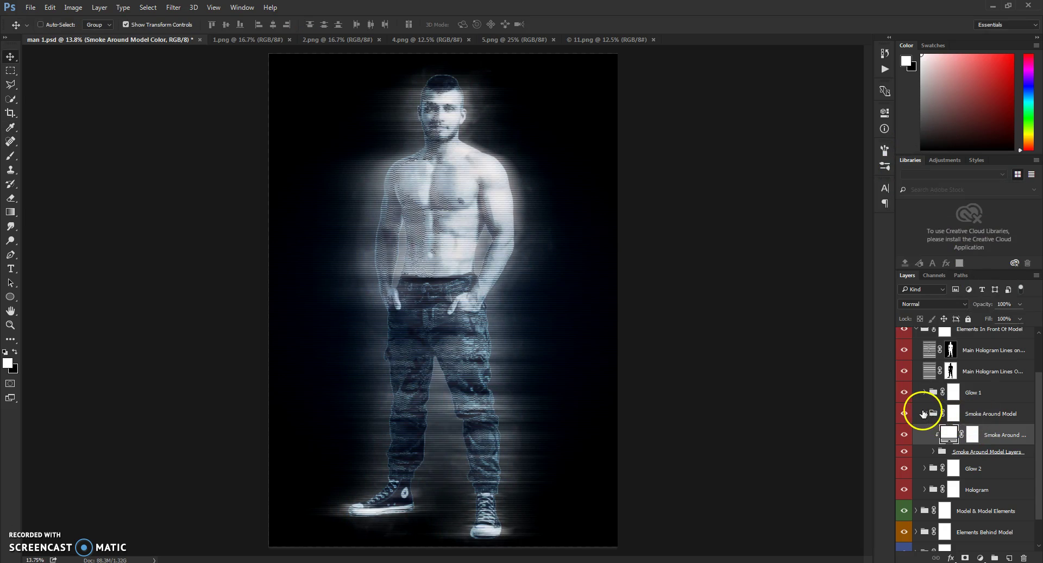
{"action": "left_click", "coordinate": [923, 414]}
{"action": "left_click", "coordinate": [923, 414]}
Try red and cyan for the Glow 1 Color fill, then cancel to keep it white
{"action": "left_click", "coordinate": [923, 392]}
{"action": "double_click", "coordinate": [948, 413]}
{"action": "left_click_drag", "start_coordinate": [860, 255], "coordinate": [915, 129]}
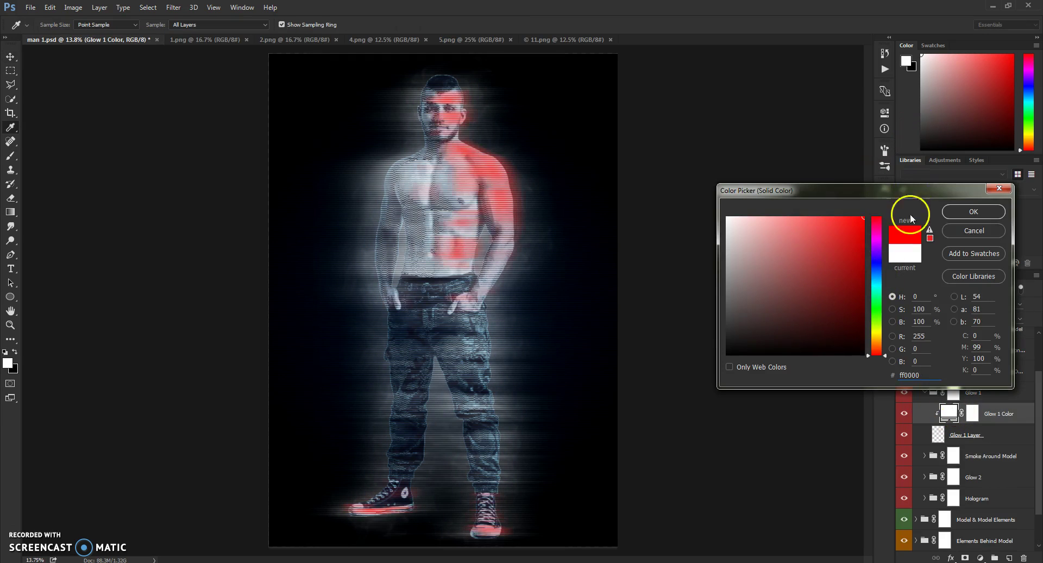
{"action": "left_click", "coordinate": [882, 285]}
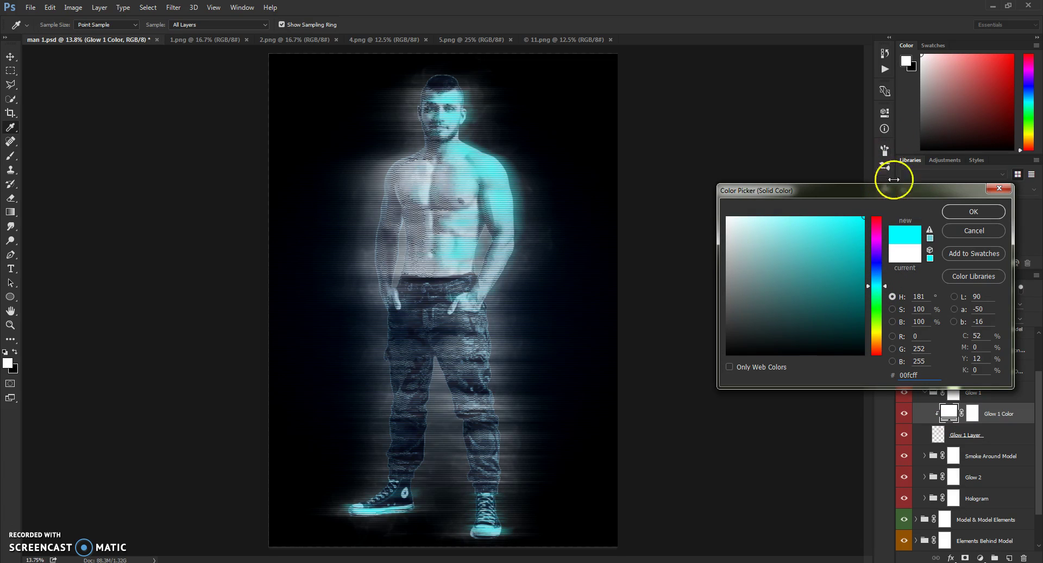
{"action": "left_click", "coordinate": [959, 230]}
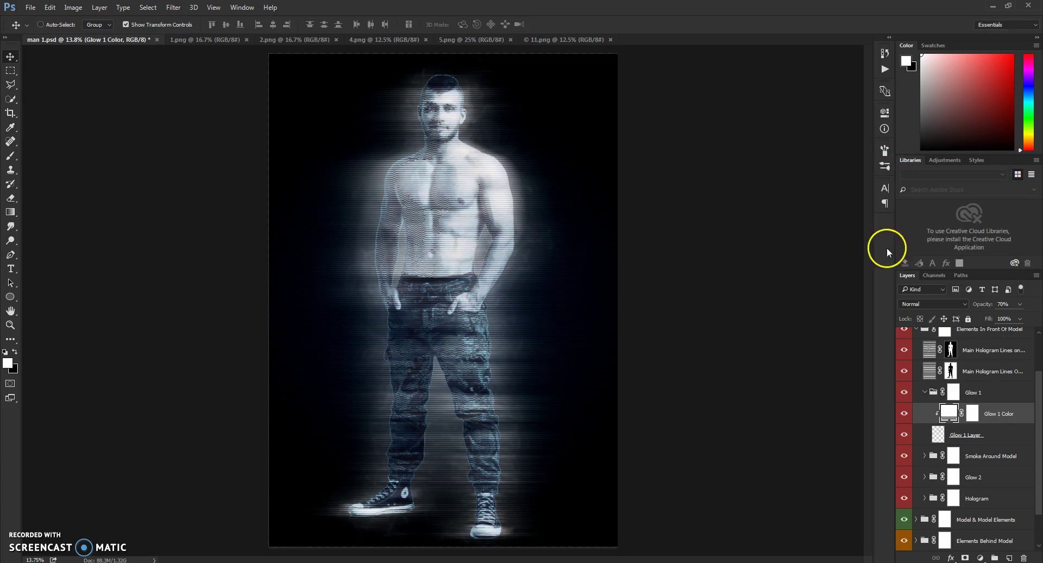
{"action": "left_click", "coordinate": [923, 392]}
{"action": "scroll", "coordinate": [970, 413], "scroll_direction": "up", "scroll_amount": 2}
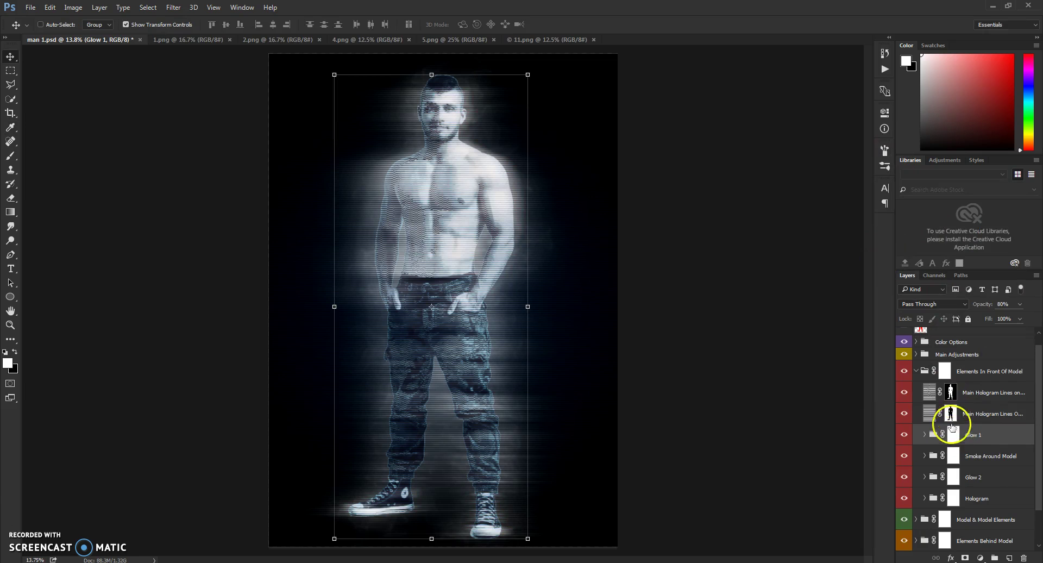
Target the Glow 1 mask and set up a large soft round brush
{"action": "left_click", "coordinate": [941, 371]}
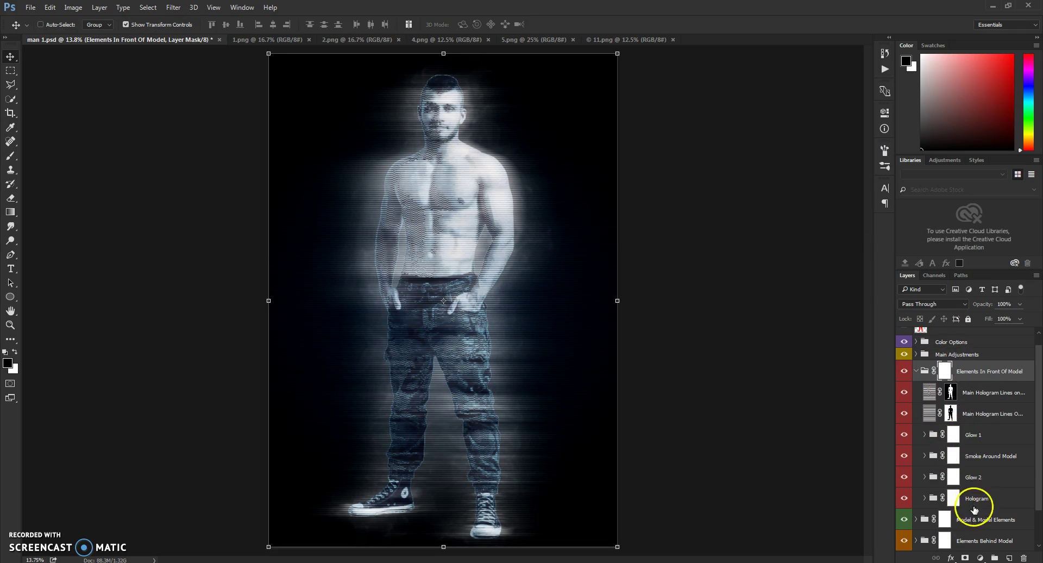
{"action": "left_click", "coordinate": [952, 455]}
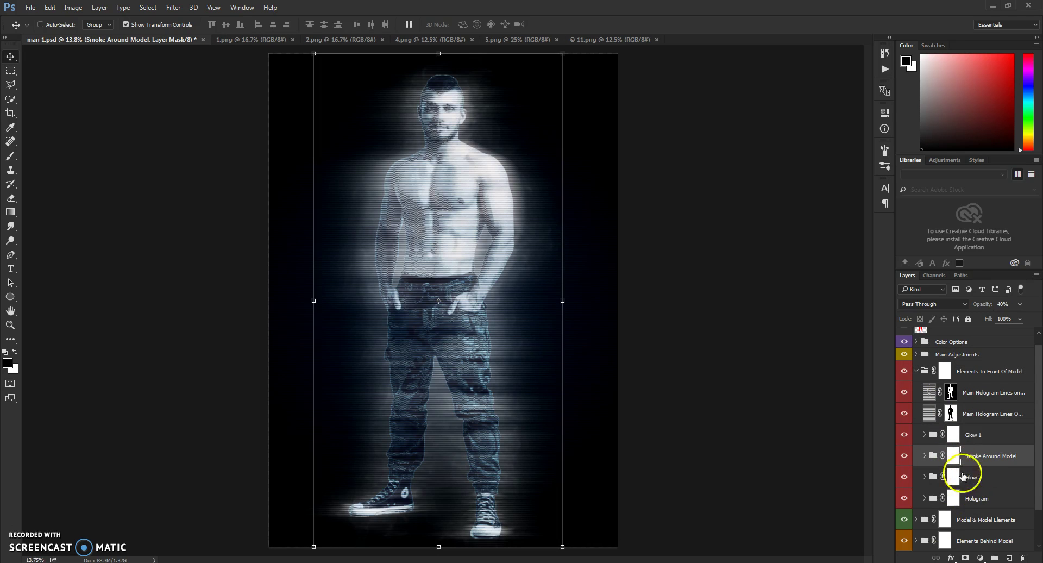
{"action": "left_click", "coordinate": [957, 435]}
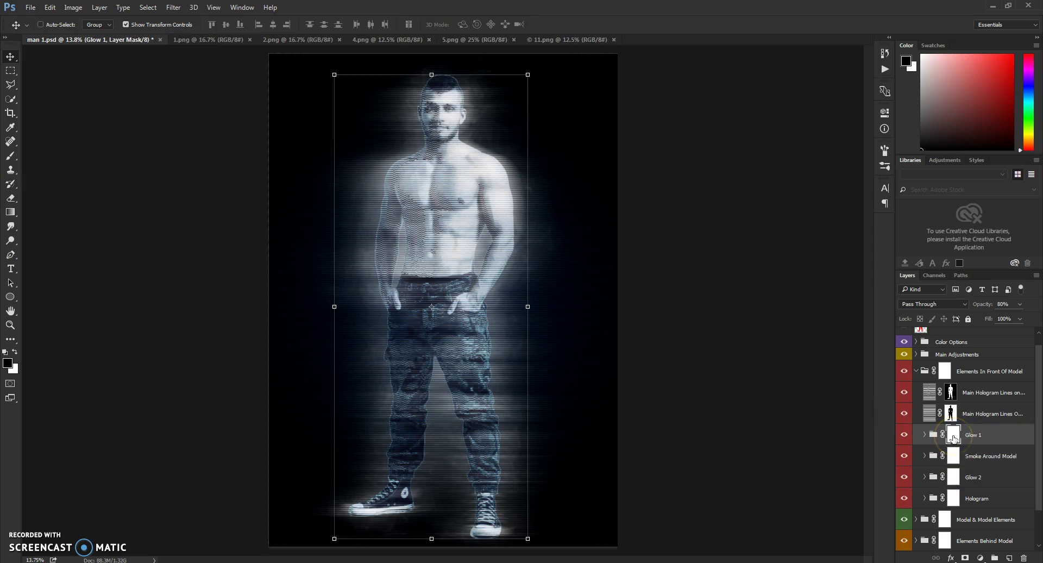
{"action": "left_click", "coordinate": [10, 156]}
{"action": "left_click", "coordinate": [39, 24]}
{"action": "left_click", "coordinate": [98, 128]}
{"action": "left_click", "coordinate": [211, 221]}
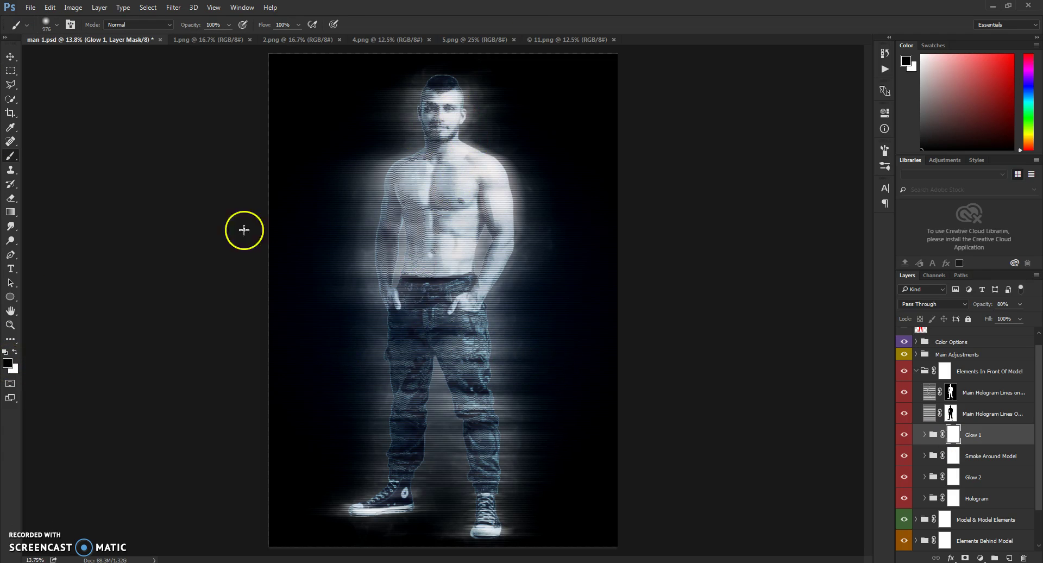
{"action": "key", "text": "bracketleft"}
{"action": "key", "text": "bracketleft"}
{"action": "key", "text": "bracketleft"}
{"action": "key", "text": "bracketleft"}
{"action": "key", "text": "bracketleft"}
{"action": "key", "text": "bracketleft"}
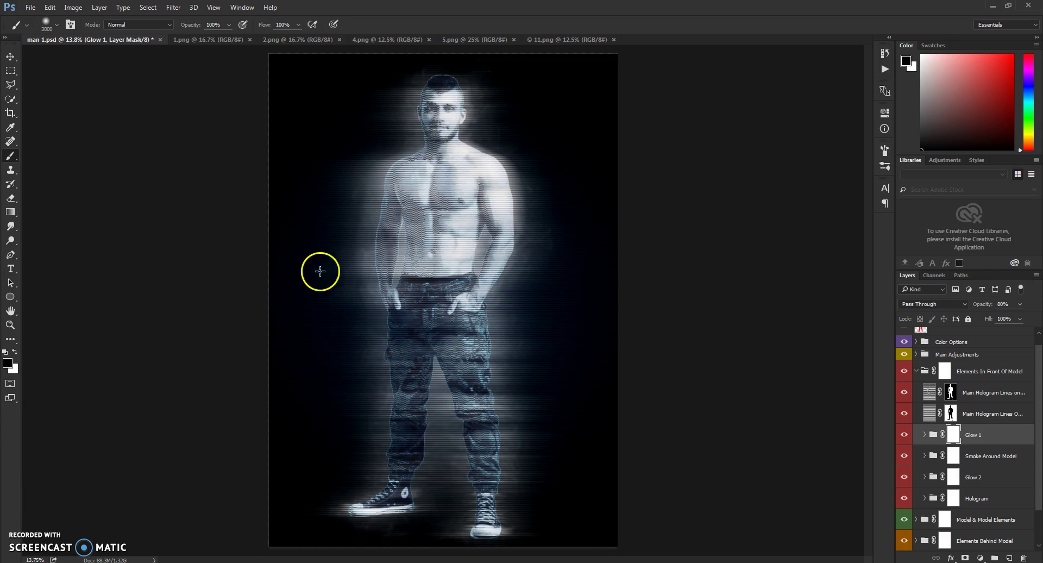
{"action": "key", "text": "bracketright"}
{"action": "key", "text": "bracketright"}
{"action": "key", "text": "bracketright"}
{"action": "key", "text": "bracketright"}
Paint a test dab over the head, undo it, and pick a smaller soft brush preset
{"action": "left_click", "coordinate": [440, 107]}
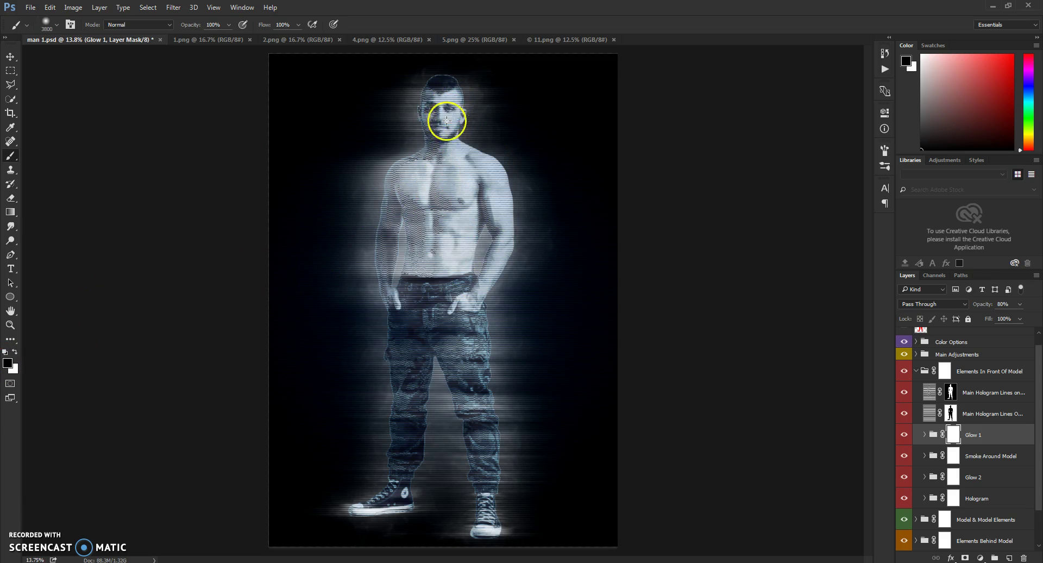
{"action": "key", "text": "bracketleft"}
{"action": "key", "text": "bracketleft"}
{"action": "key", "text": "bracketleft"}
{"action": "key", "text": "bracketleft"}
{"action": "key", "text": "bracketleft"}
{"action": "key", "text": "bracketleft"}
{"action": "key", "text": "bracketleft"}
{"action": "key", "text": "bracketleft"}
{"action": "key", "text": "bracketleft"}
{"action": "key", "text": "bracketleft"}
{"action": "key", "text": "bracketleft"}
{"action": "key", "text": "bracketleft"}
{"action": "key", "text": "bracketleft"}
{"action": "key", "text": "bracketleft"}
{"action": "key", "text": "bracketleft"}
{"action": "key", "text": "bracketleft"}
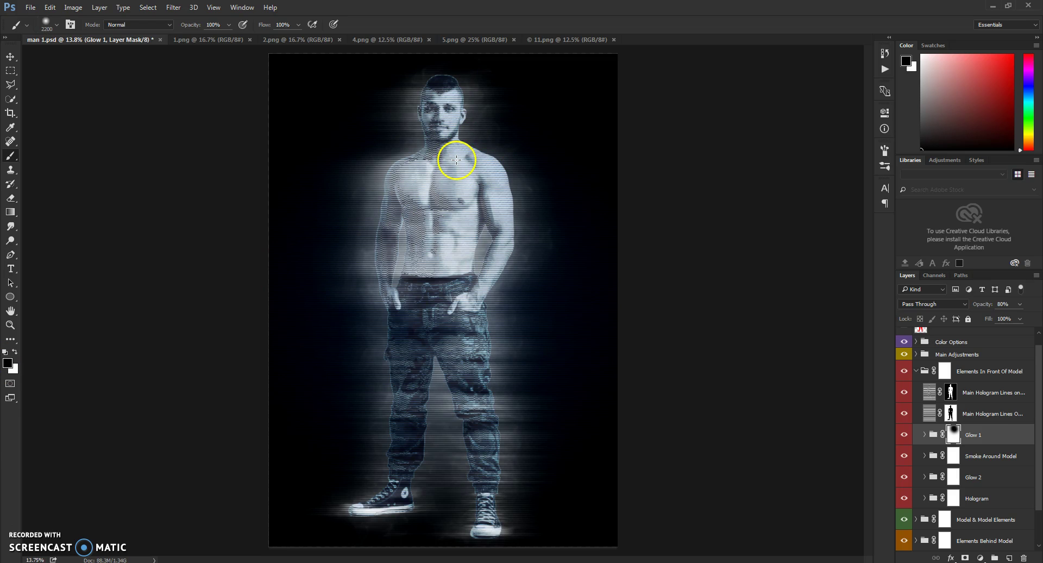
{"action": "key", "text": "ctrl+z"}
{"action": "key", "text": "x"}
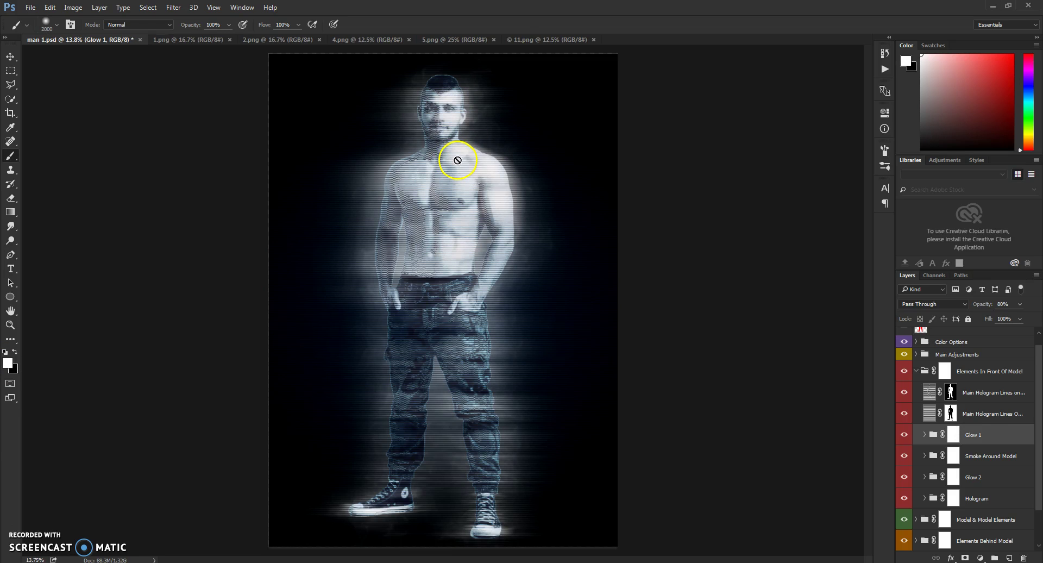
{"action": "left_click", "coordinate": [11, 56]}
{"action": "left_click", "coordinate": [11, 156]}
{"action": "left_click", "coordinate": [57, 23]}
{"action": "double_click", "coordinate": [96, 132]}
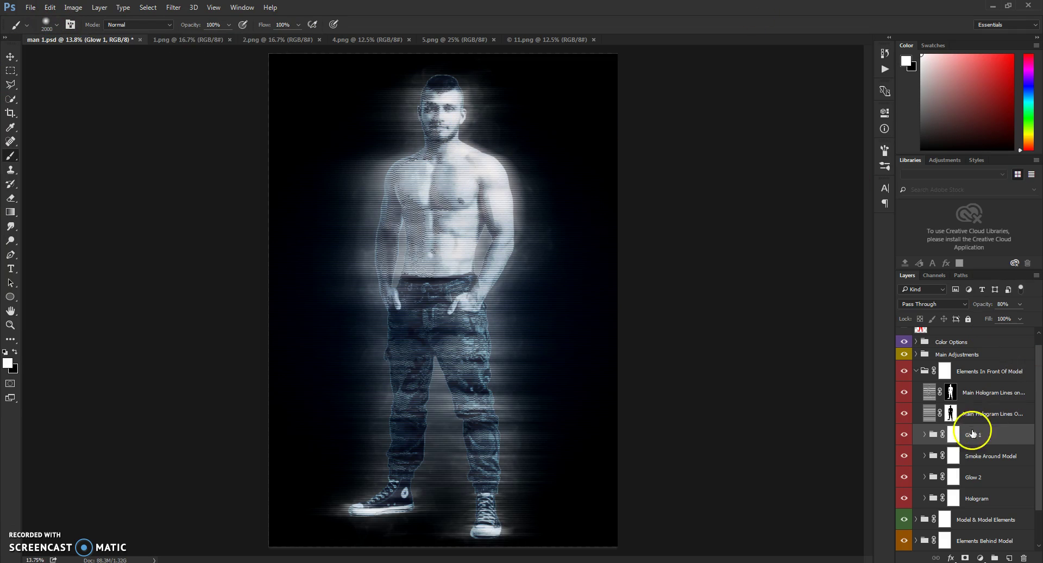
Paint black on the Glow 1 mask to dim the glow at the right shoulder and hip
{"action": "left_click", "coordinate": [953, 434]}
{"action": "key", "text": "x"}
{"action": "key", "text": "bracketleft"}
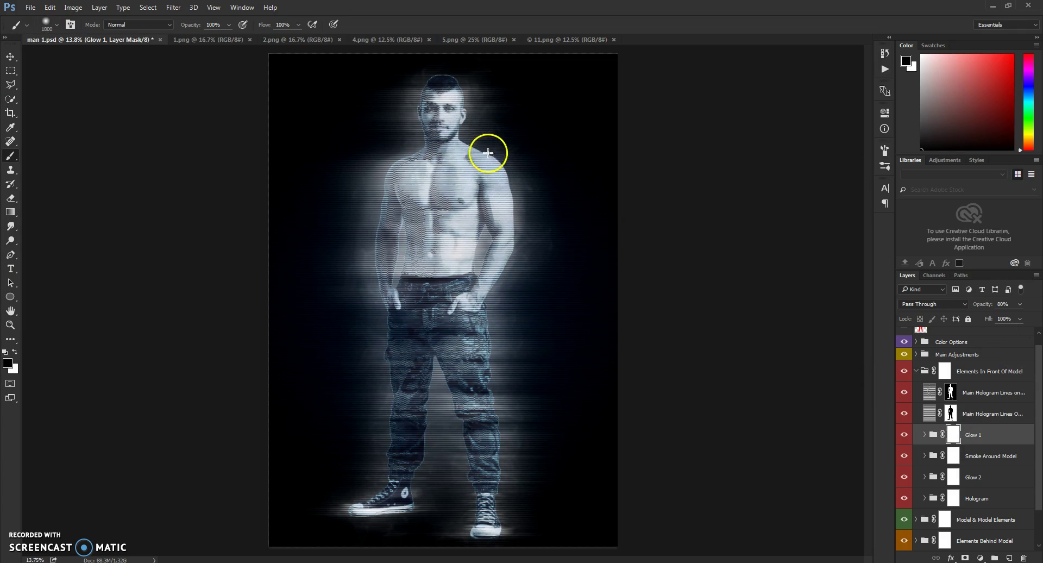
{"action": "left_click_drag", "start_coordinate": [481, 157], "coordinate": [466, 135]}
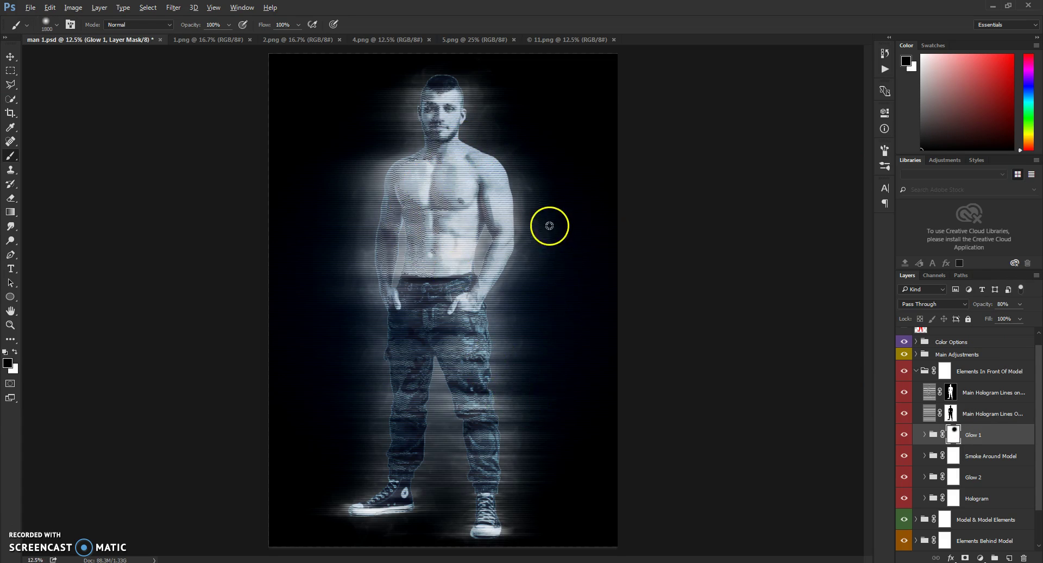
{"action": "scroll", "coordinate": [542, 241], "scroll_direction": "down", "scroll_amount": 1}
{"action": "mouse_move", "coordinate": [512, 254]}
{"action": "left_mouse_down"}
{"action": "mouse_move", "coordinate": [468, 320]}
{"action": "mouse_move", "coordinate": [488, 350]}
{"action": "left_mouse_up"}
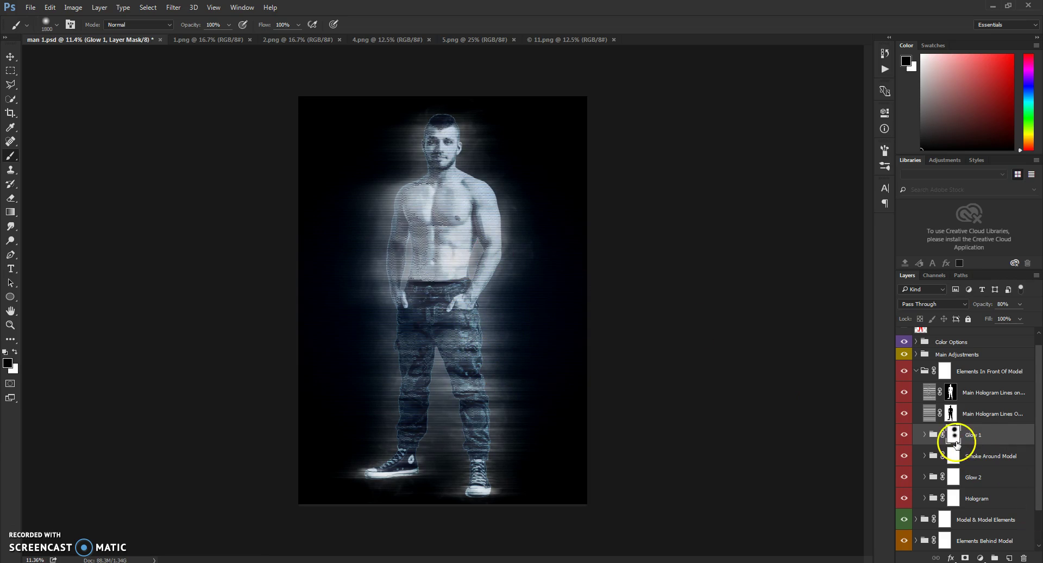
Paint black over the torso on the Elements In Front Of Model mask, then undo it
{"action": "left_click", "coordinate": [916, 370]}
{"action": "key", "text": "x"}
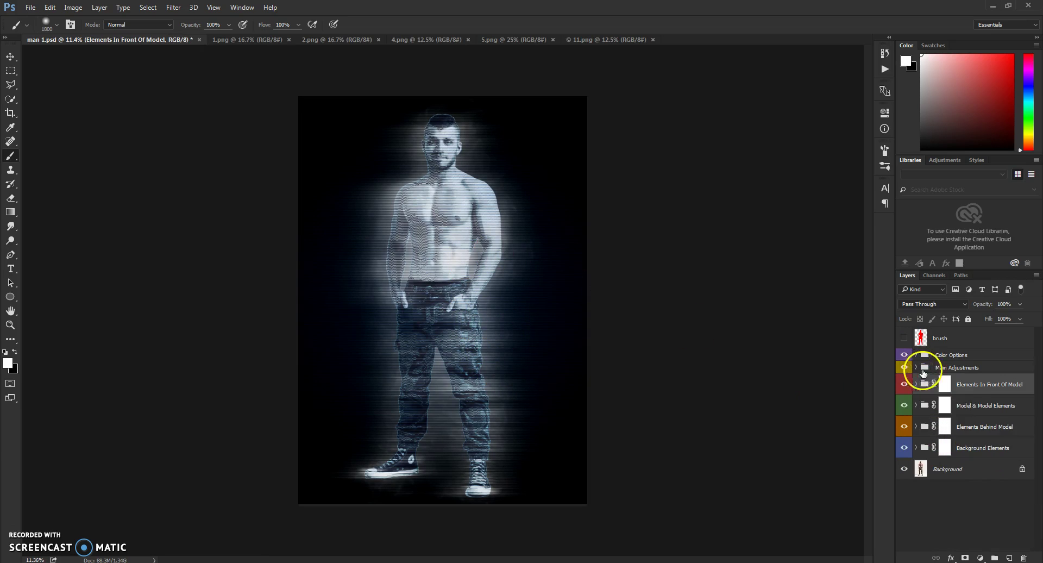
{"action": "left_click", "coordinate": [944, 385]}
{"action": "key", "text": "x"}
{"action": "mouse_move", "coordinate": [480, 207]}
{"action": "left_mouse_down"}
{"action": "mouse_move", "coordinate": [440, 244]}
{"action": "mouse_move", "coordinate": [445, 219]}
{"action": "mouse_move", "coordinate": [463, 212]}
{"action": "mouse_move", "coordinate": [442, 256]}
{"action": "left_mouse_up"}
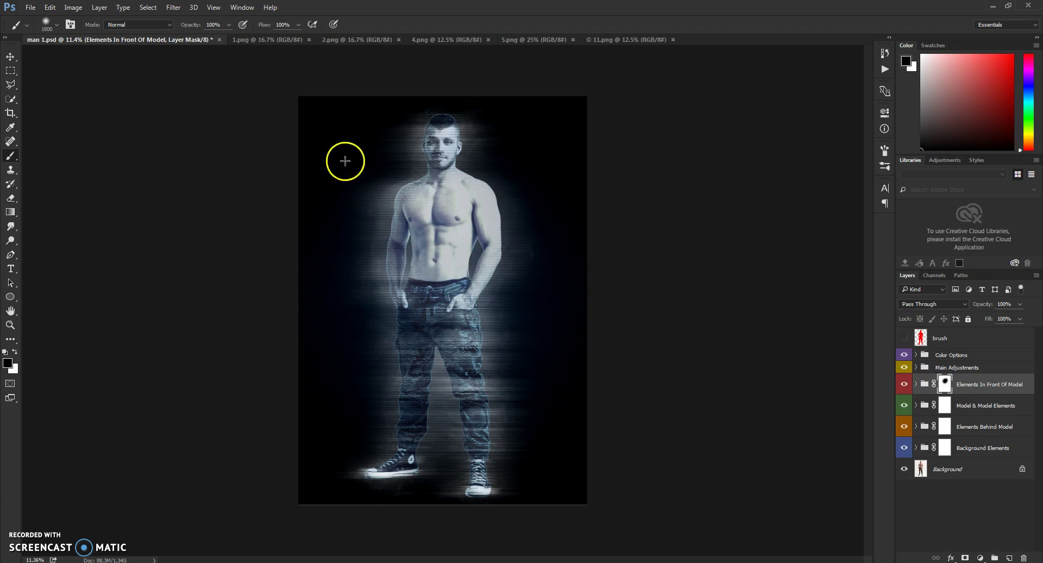
{"action": "left_click", "coordinate": [50, 7]}
{"action": "left_click", "coordinate": [60, 19]}
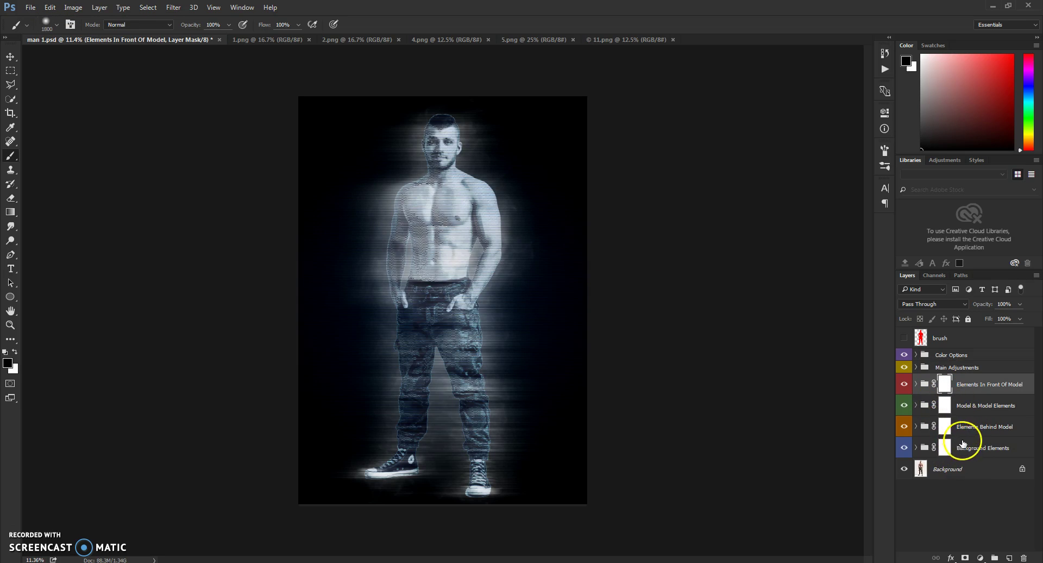
{"action": "left_click", "coordinate": [966, 409]}
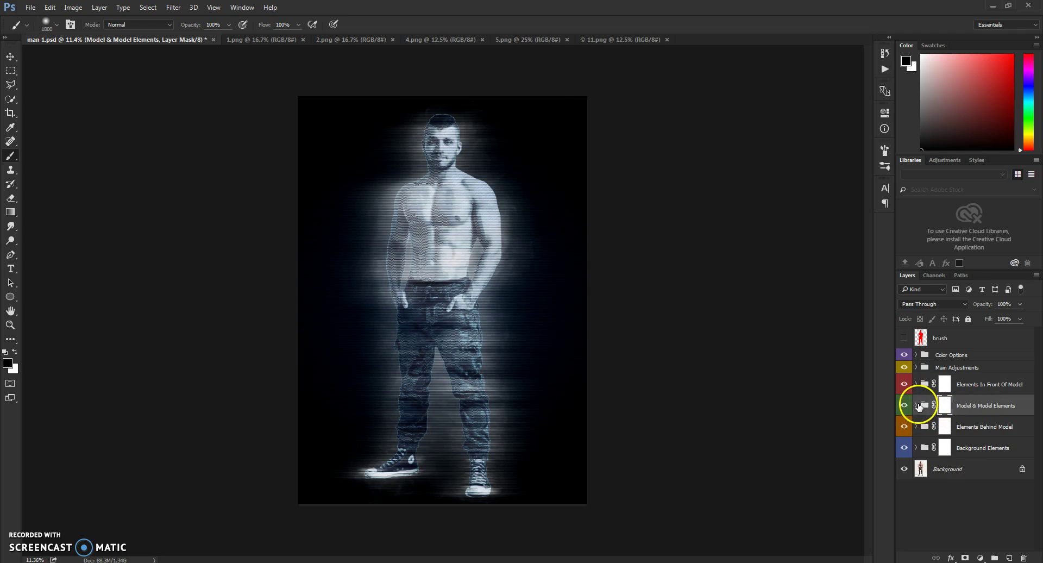
{"action": "left_click", "coordinate": [916, 406]}
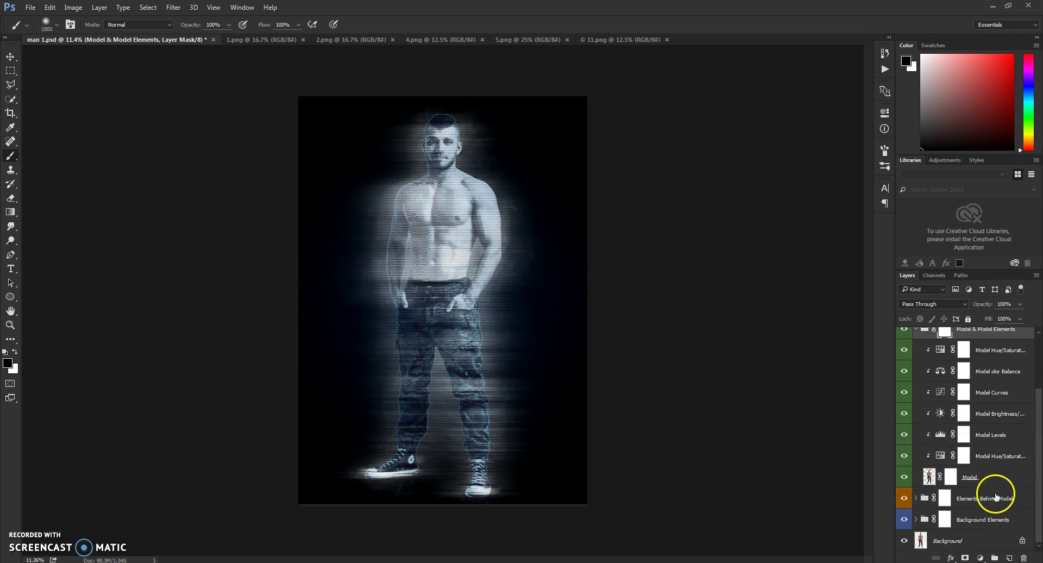
{"action": "left_click", "coordinate": [904, 477]}
{"action": "left_click", "coordinate": [904, 476]}
{"action": "left_click", "coordinate": [904, 477]}
{"action": "scroll", "coordinate": [907, 467], "scroll_direction": "up", "scroll_amount": 1}
{"action": "left_click", "coordinate": [904, 349]}
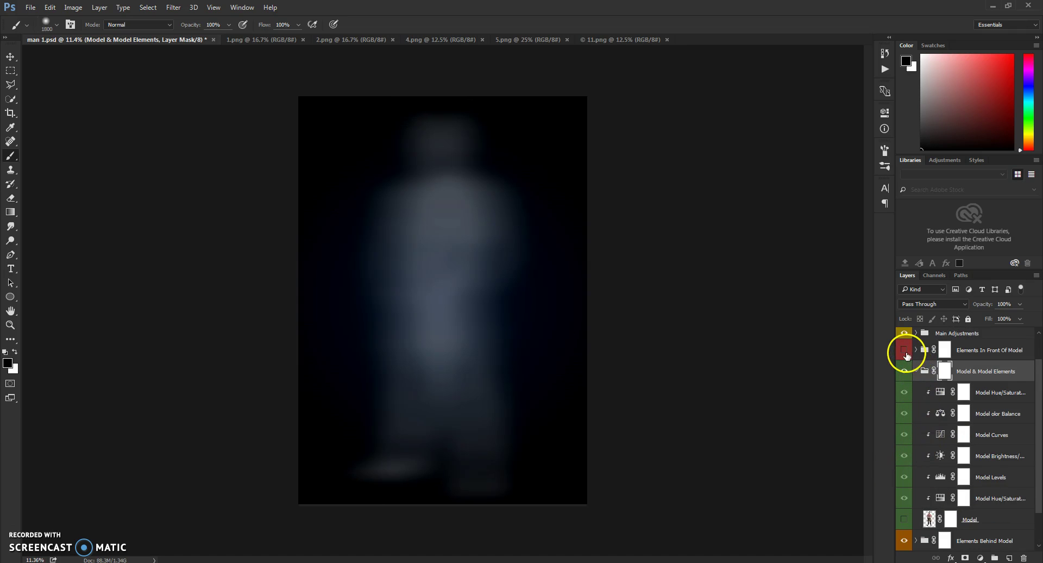
{"action": "left_click", "coordinate": [904, 352]}
{"action": "left_click", "coordinate": [904, 519]}
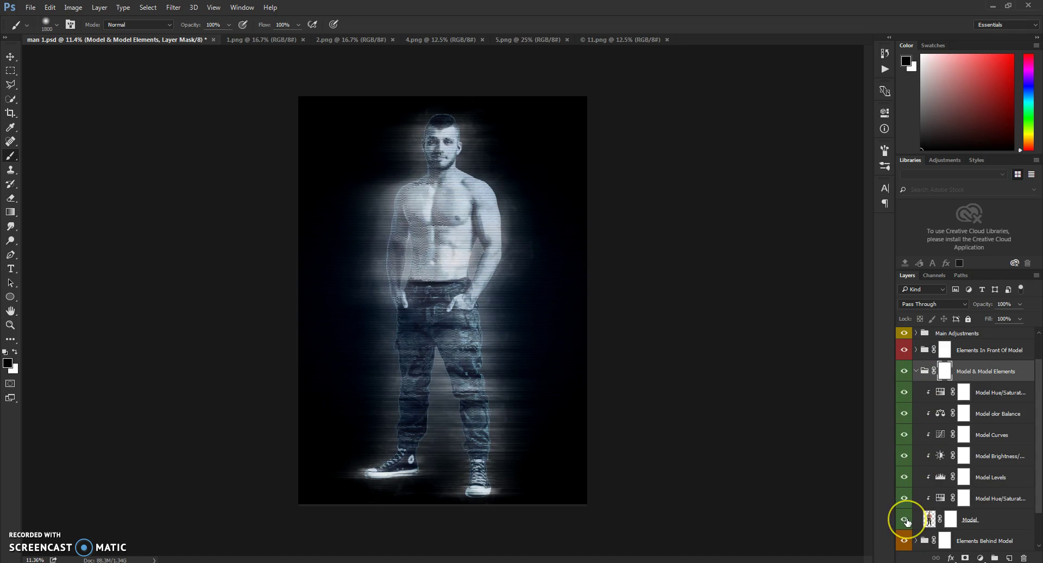
{"action": "left_click", "coordinate": [904, 520]}
{"action": "left_click", "coordinate": [905, 519]}
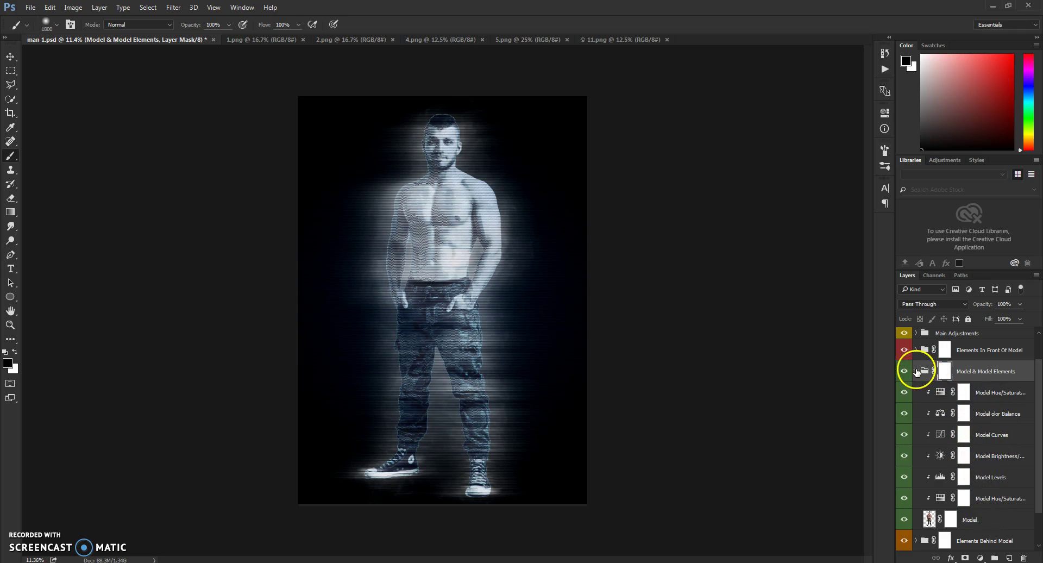
{"action": "left_click", "coordinate": [951, 520]}
{"action": "left_click", "coordinate": [483, 465]}
{"action": "mouse_move", "coordinate": [484, 464]}
{"action": "left_mouse_down"}
{"action": "mouse_move", "coordinate": [465, 426]}
{"action": "mouse_move", "coordinate": [472, 440]}
{"action": "mouse_move", "coordinate": [445, 442]}
{"action": "left_mouse_up"}
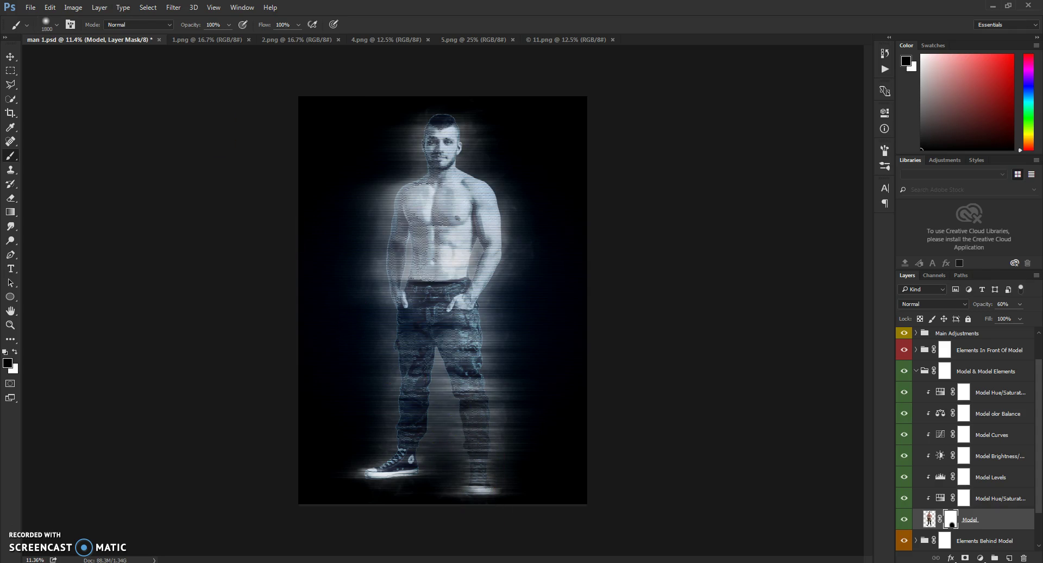
{"action": "left_click", "coordinate": [50, 7]}
{"action": "left_click", "coordinate": [55, 19]}
{"action": "scroll", "coordinate": [1000, 500], "scroll_direction": "up", "scroll_amount": 1}
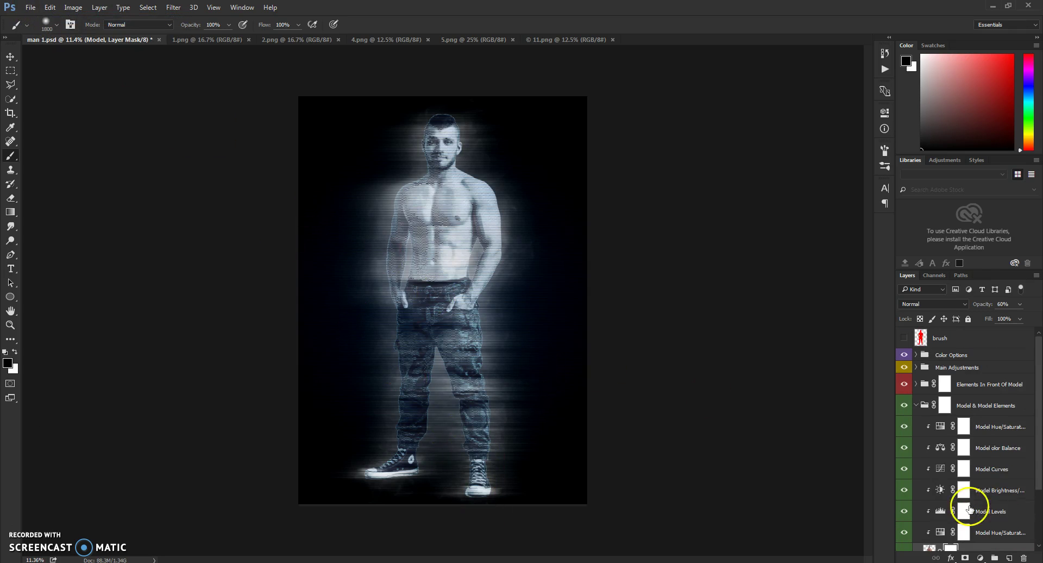
{"action": "left_click", "coordinate": [916, 405]}
{"action": "left_click", "coordinate": [923, 405]}
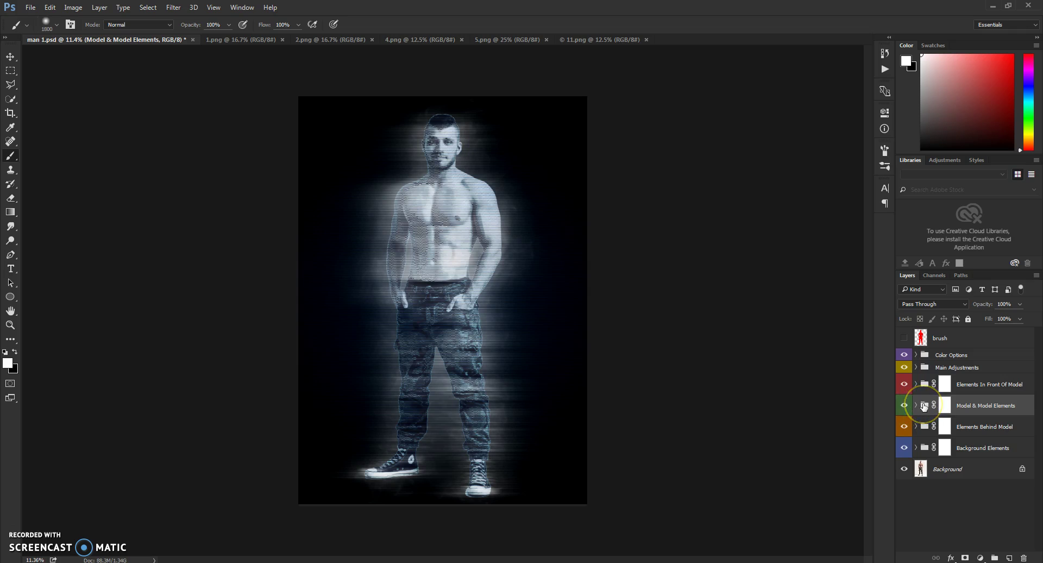
Expand Elements Behind Model and compare the Outline Glow on and off, leaving it on
{"action": "left_click", "coordinate": [939, 412]}
{"action": "left_click", "coordinate": [993, 426]}
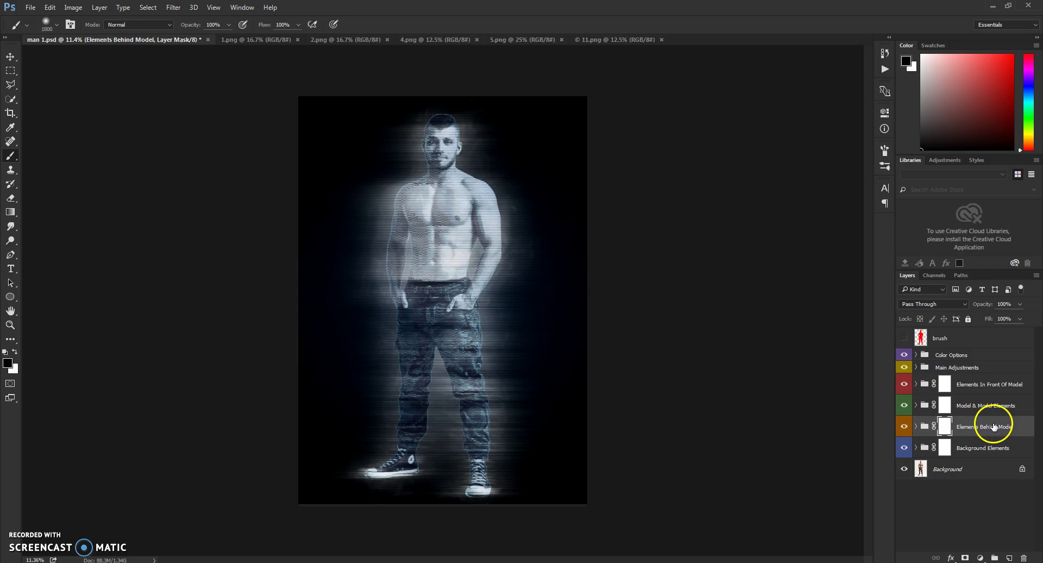
{"action": "left_click", "coordinate": [916, 427]}
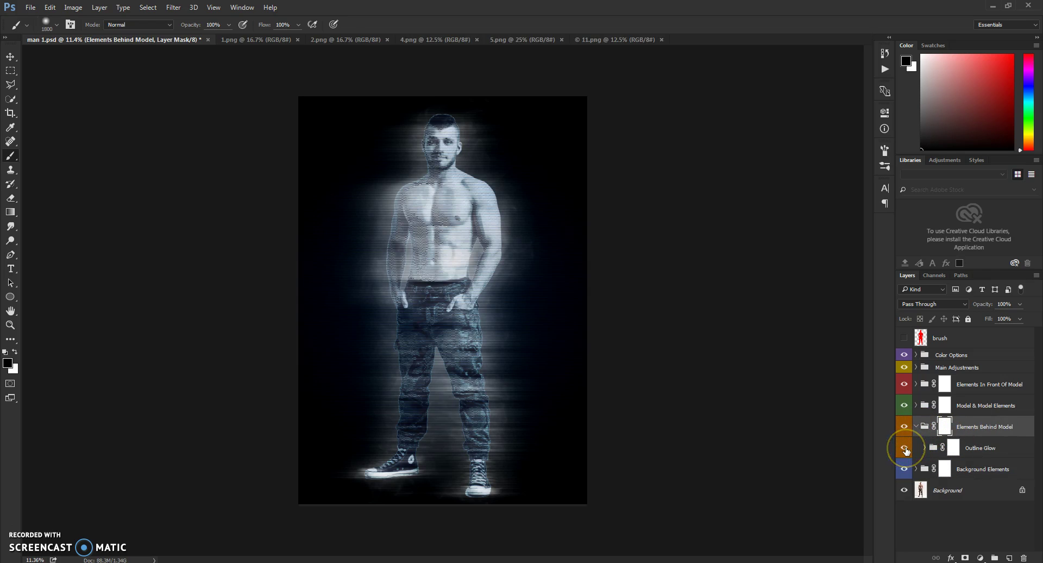
{"action": "left_click", "coordinate": [904, 447]}
{"action": "left_click", "coordinate": [904, 447]}
{"action": "left_click", "coordinate": [904, 447]}
{"action": "left_click", "coordinate": [904, 449]}
Try pure red for the Outline Glow colour fill and cancel, keeping it white
{"action": "left_click", "coordinate": [924, 447]}
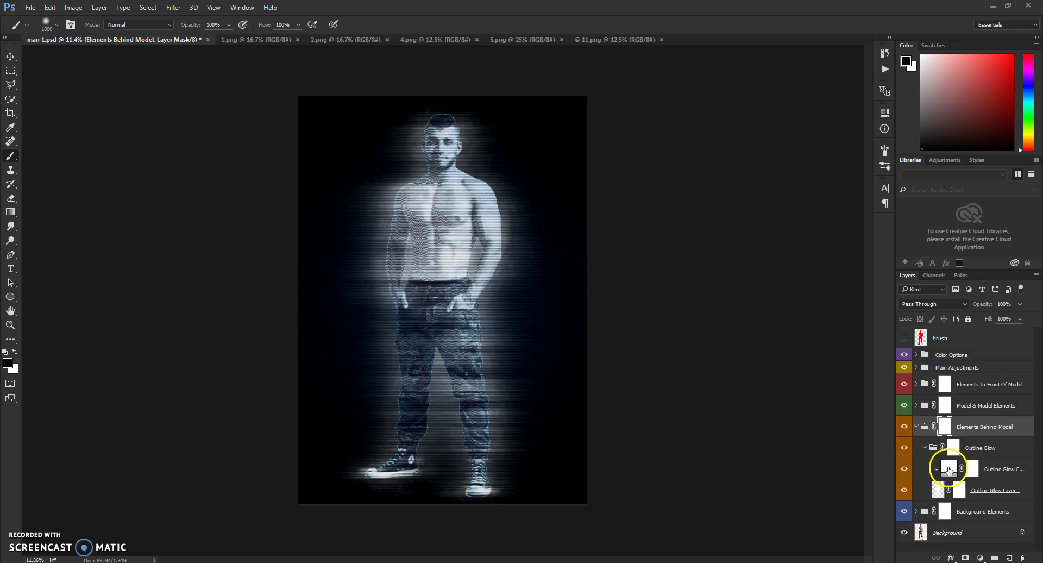
{"action": "double_click", "coordinate": [948, 468]}
{"action": "left_click_drag", "start_coordinate": [782, 269], "coordinate": [934, 202]}
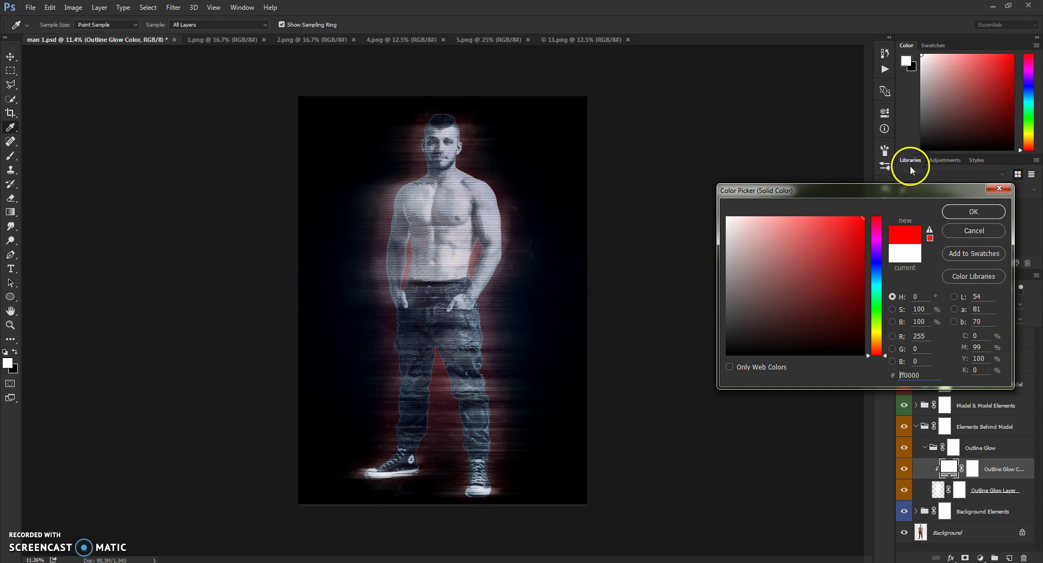
{"action": "left_click", "coordinate": [968, 231]}
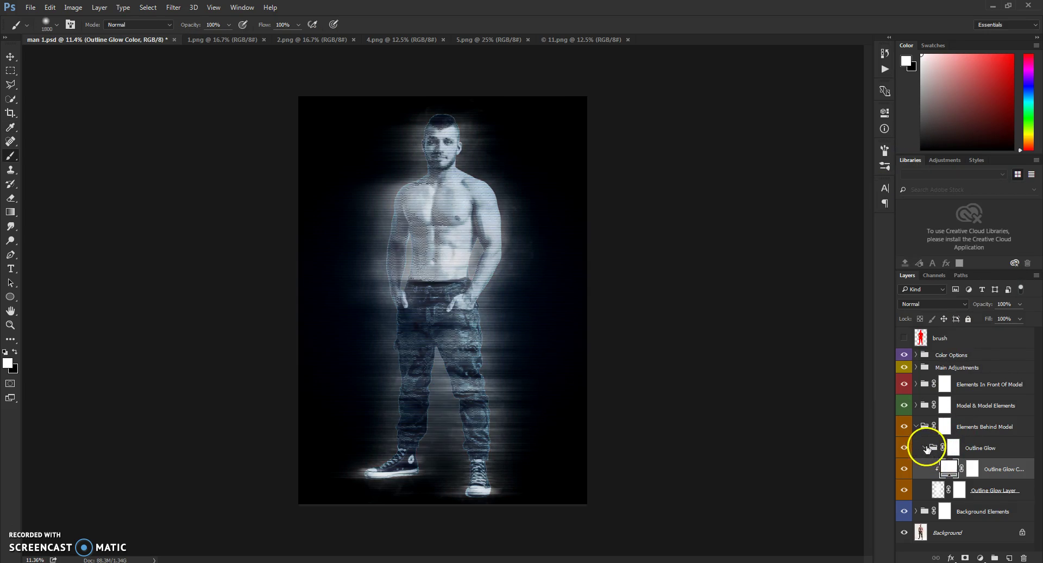
{"action": "left_click", "coordinate": [924, 447]}
{"action": "left_click", "coordinate": [924, 447]}
{"action": "left_click", "coordinate": [922, 446]}
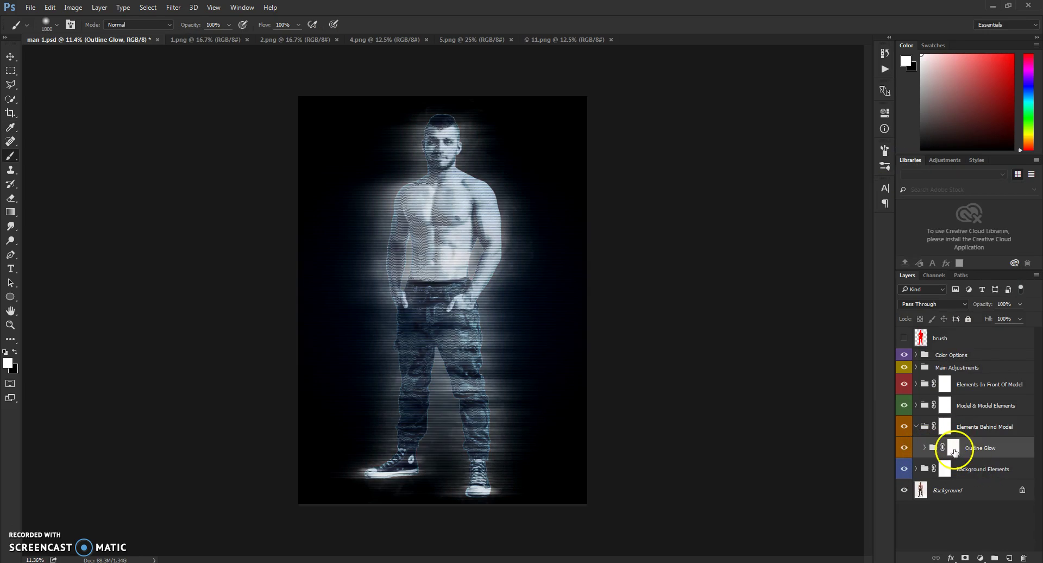
Fill the Outline Glow group's mask with white so the glow shows fully
{"action": "left_click", "coordinate": [954, 449]}
{"action": "key", "text": "x"}
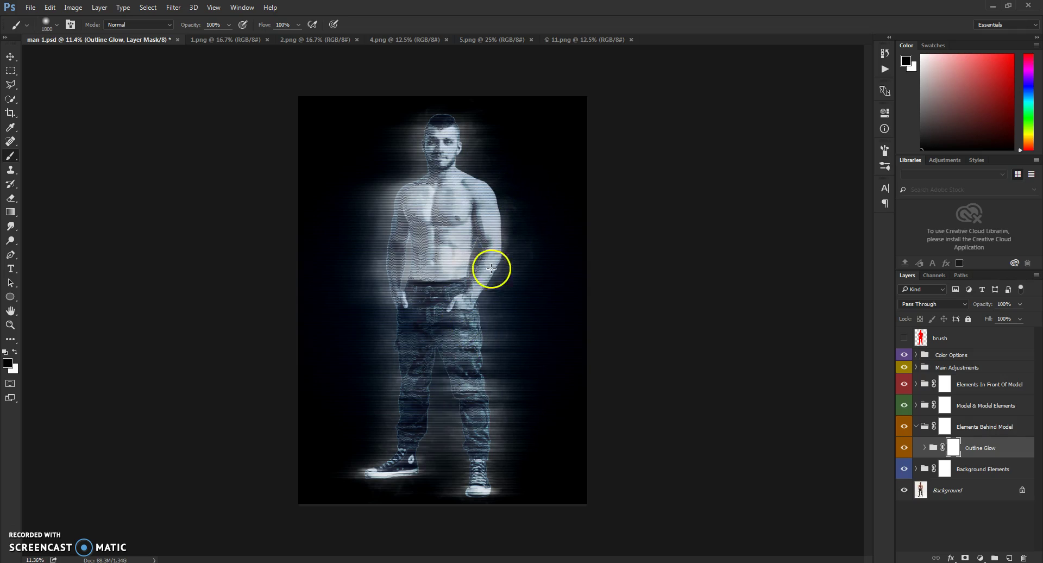
{"action": "left_click", "coordinate": [28, 12]}
{"action": "key", "text": "F12"}
{"action": "left_click", "coordinate": [918, 426]}
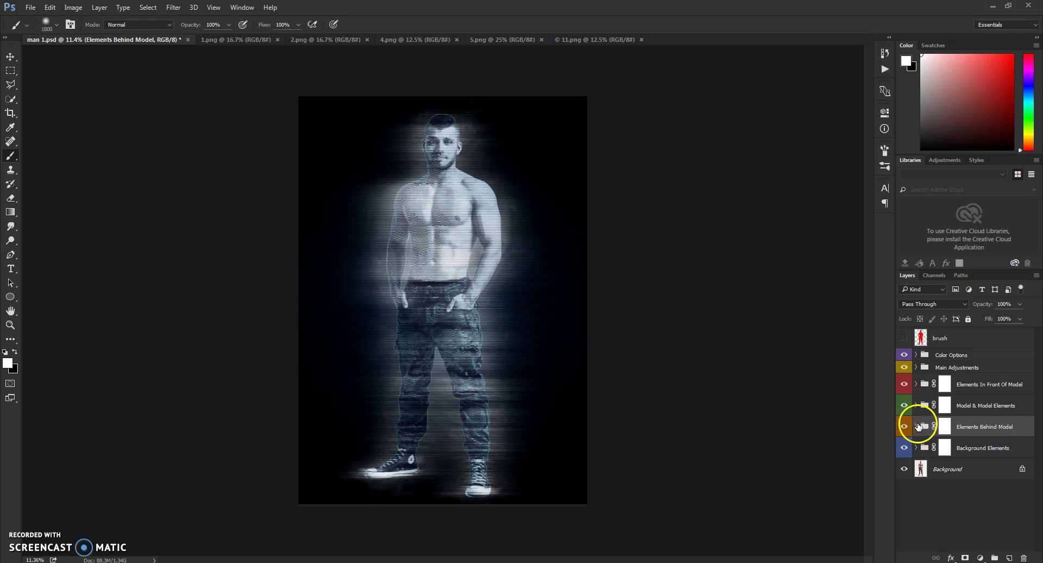
{"action": "left_click", "coordinate": [916, 447]}
{"action": "left_click", "coordinate": [985, 470]}
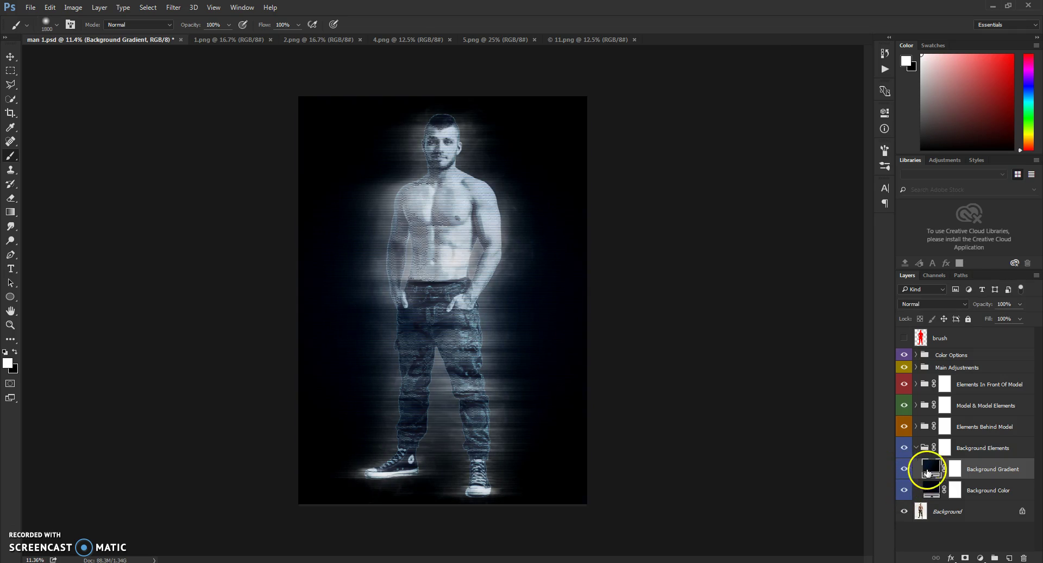
{"action": "double_click", "coordinate": [933, 468]}
{"action": "left_click", "coordinate": [676, 210]}
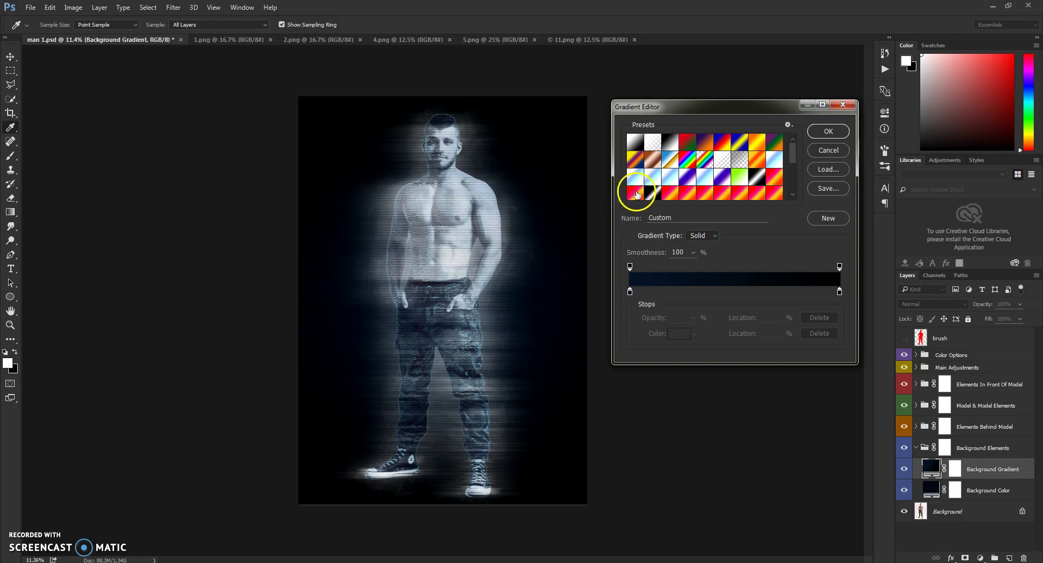
{"action": "double_click", "coordinate": [631, 292]}
{"action": "mouse_move", "coordinate": [815, 273]}
{"action": "left_mouse_down"}
{"action": "mouse_move", "coordinate": [831, 238]}
{"action": "mouse_move", "coordinate": [809, 293]}
{"action": "mouse_move", "coordinate": [842, 237]}
{"action": "mouse_move", "coordinate": [845, 252]}
{"action": "left_mouse_up"}
{"action": "left_click", "coordinate": [967, 238]}
{"action": "left_click", "coordinate": [828, 149]}
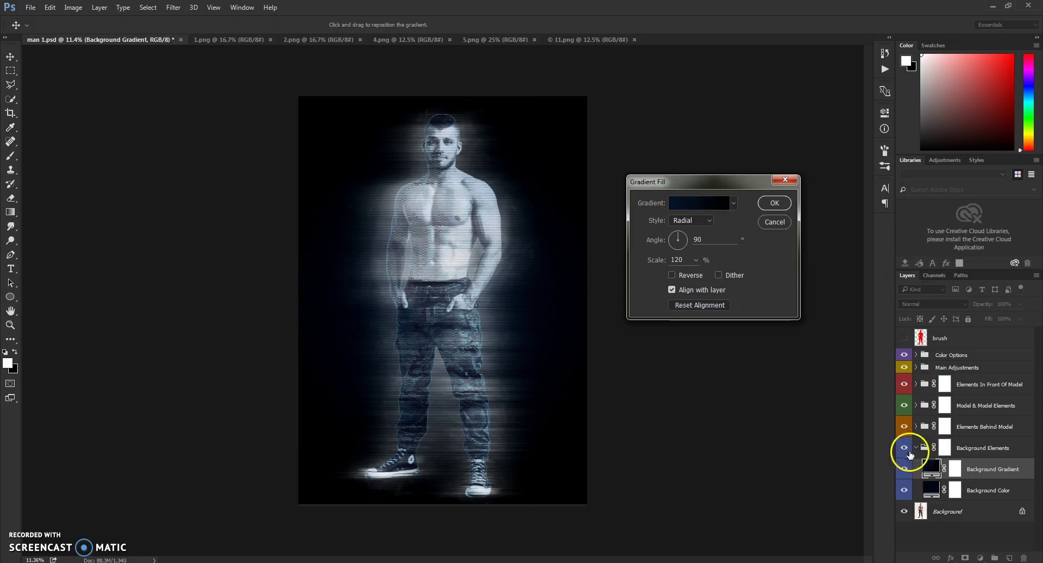
{"action": "left_click", "coordinate": [784, 207]}
{"action": "left_click", "coordinate": [904, 469]}
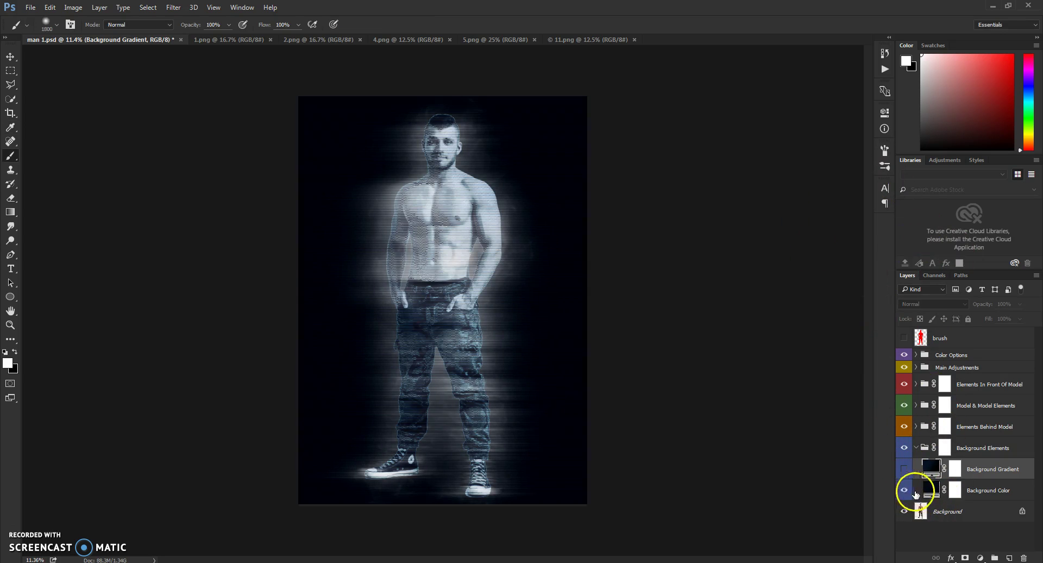
{"action": "double_click", "coordinate": [931, 490]}
{"action": "left_click_drag", "start_coordinate": [812, 227], "coordinate": [842, 270]}
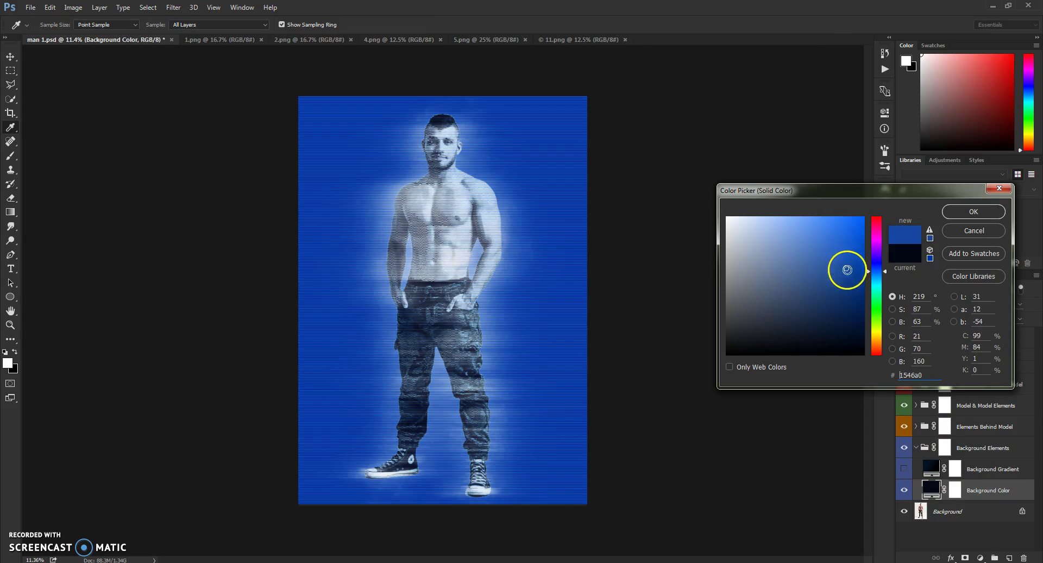
{"action": "left_click", "coordinate": [967, 231]}
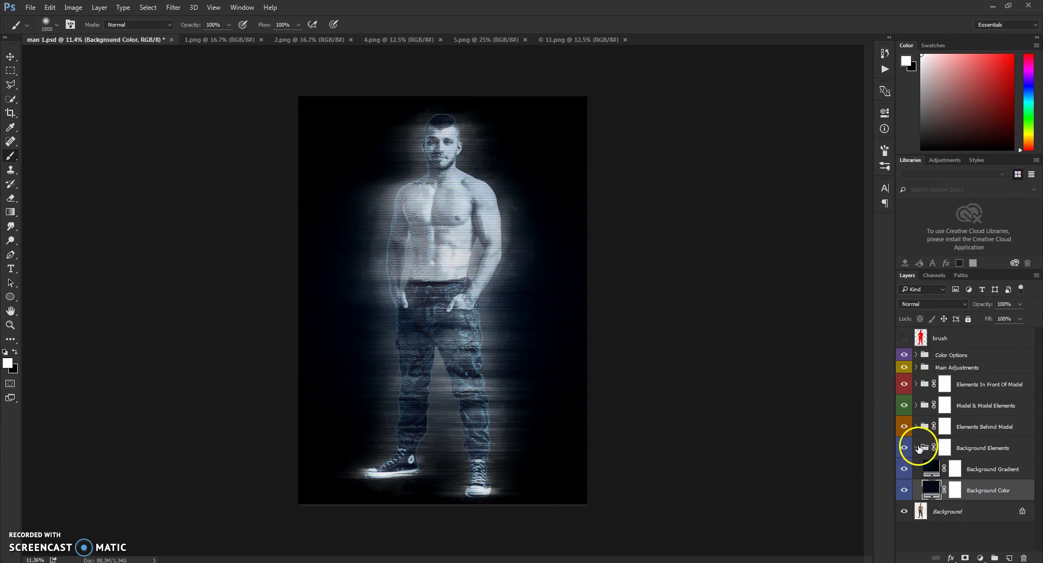
{"action": "left_click", "coordinate": [916, 448]}
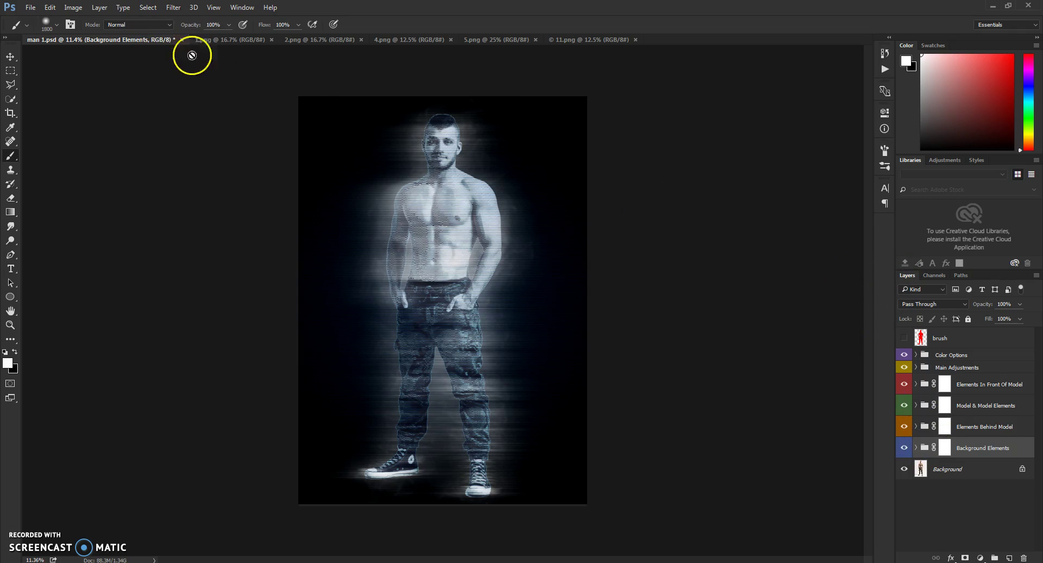
Pick the Move tool, expand the Color Options groups and briefly preview Color Option 5
{"action": "left_click", "coordinate": [10, 56]}
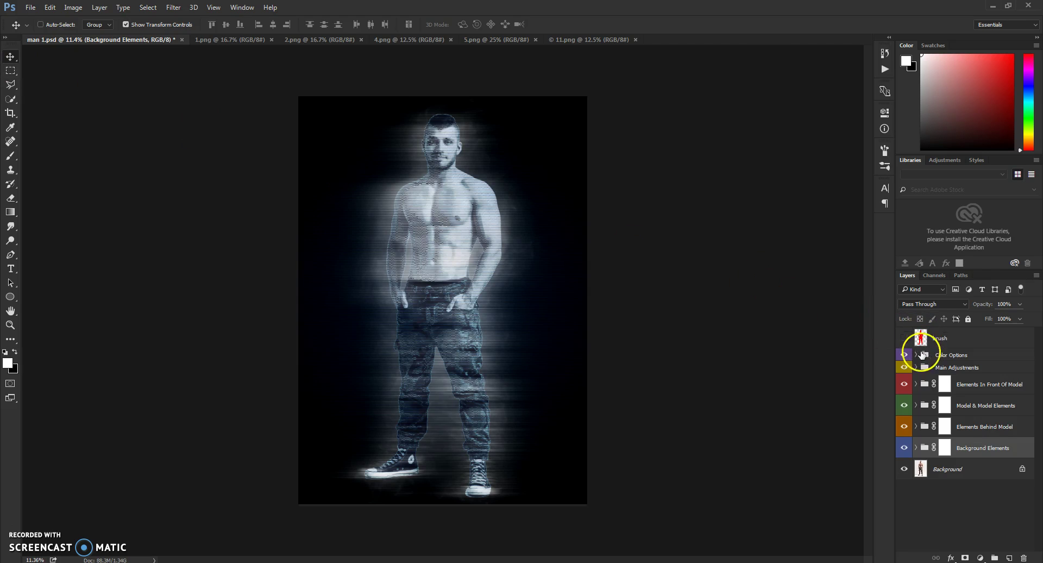
{"action": "left_click", "coordinate": [915, 355]}
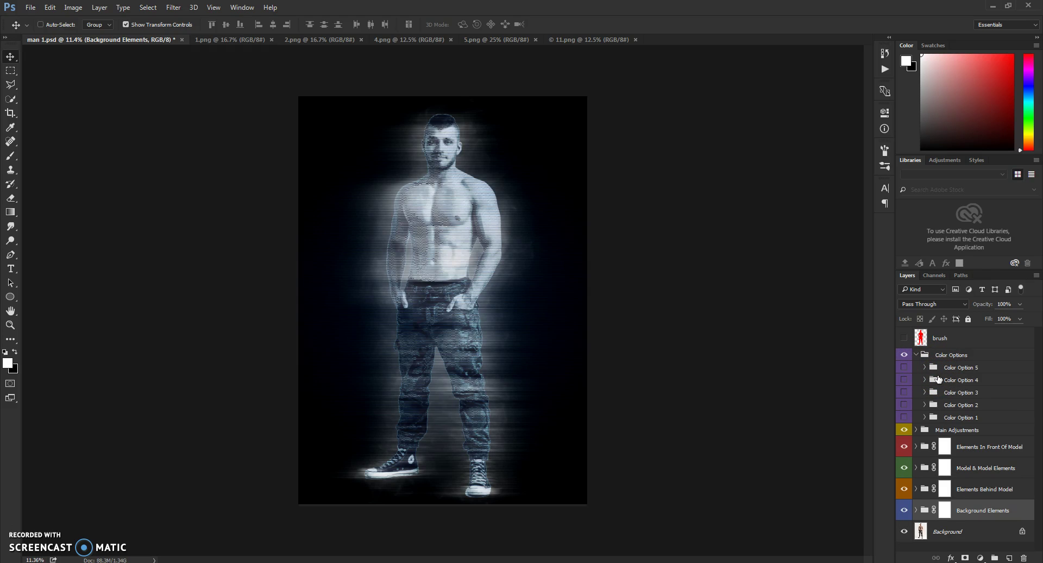
{"action": "left_click", "coordinate": [903, 367]}
{"action": "left_click", "coordinate": [903, 368]}
With Color Option 1 on, preview Color Options 5, 4, 3 (green) and 2 (purple), then hide all
{"action": "left_click", "coordinate": [903, 417]}
{"action": "left_click", "coordinate": [903, 368]}
{"action": "left_click", "coordinate": [904, 367]}
{"action": "left_click", "coordinate": [903, 380]}
{"action": "left_click", "coordinate": [904, 380]}
{"action": "left_click", "coordinate": [904, 390]}
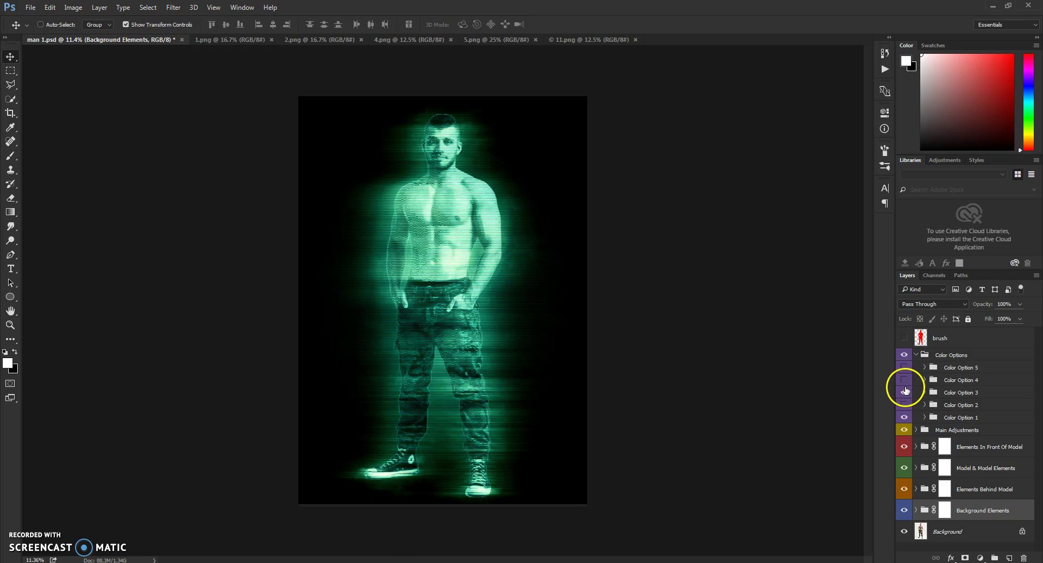
{"action": "left_click", "coordinate": [904, 391]}
{"action": "left_click", "coordinate": [904, 404]}
{"action": "left_click", "coordinate": [903, 404]}
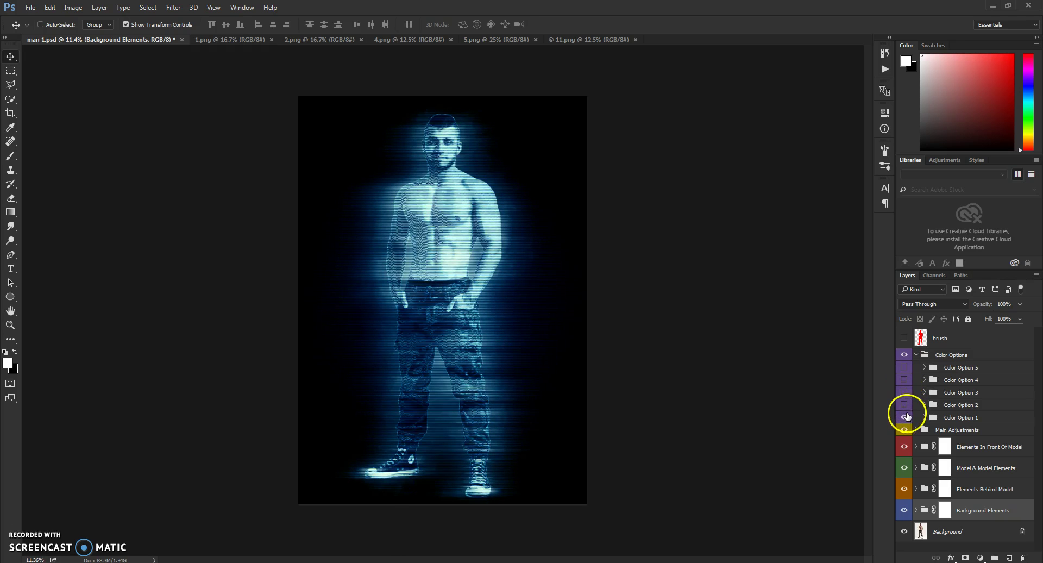
{"action": "left_click", "coordinate": [904, 417]}
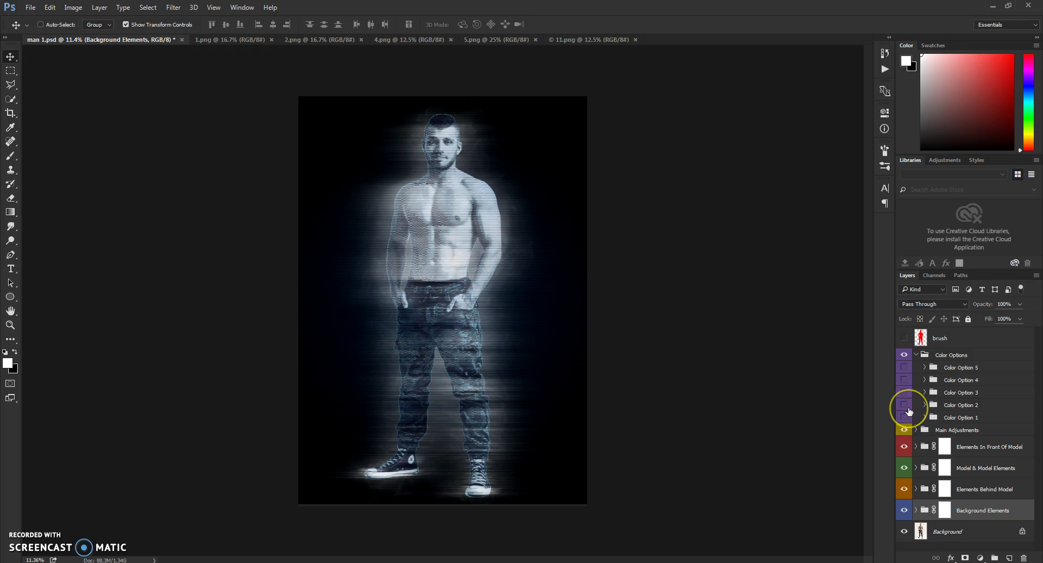
Turn on Color Options 5 and 1, and set Color Option 5's opacity to 60
{"action": "left_click", "coordinate": [904, 367]}
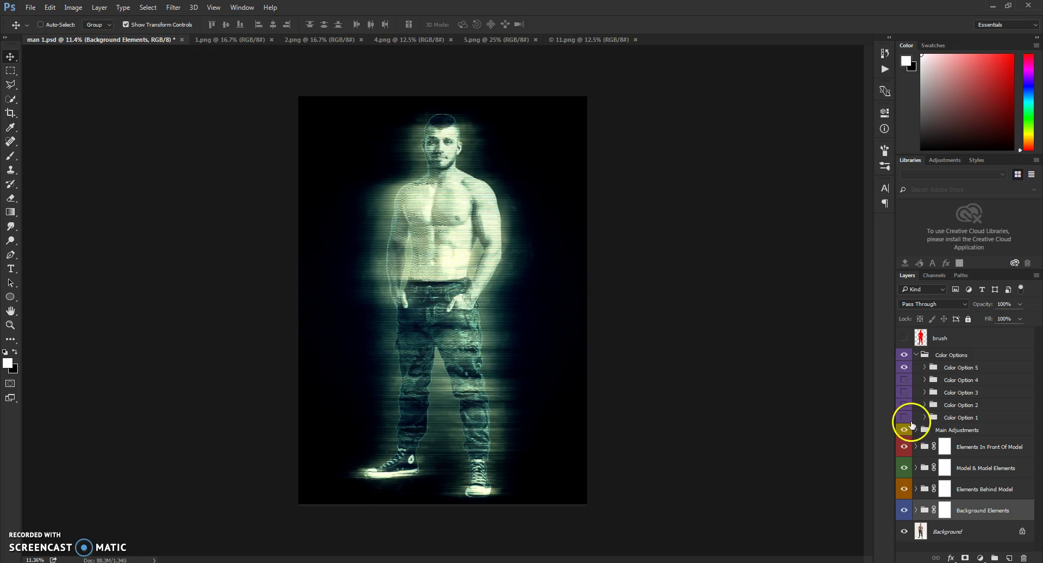
{"action": "left_click", "coordinate": [904, 416]}
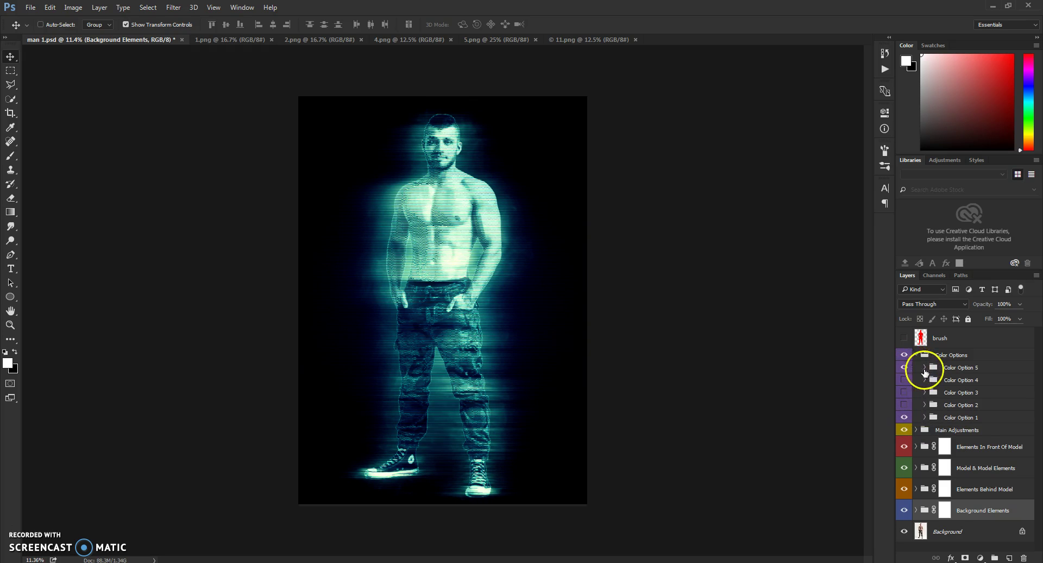
{"action": "left_click", "coordinate": [961, 367]}
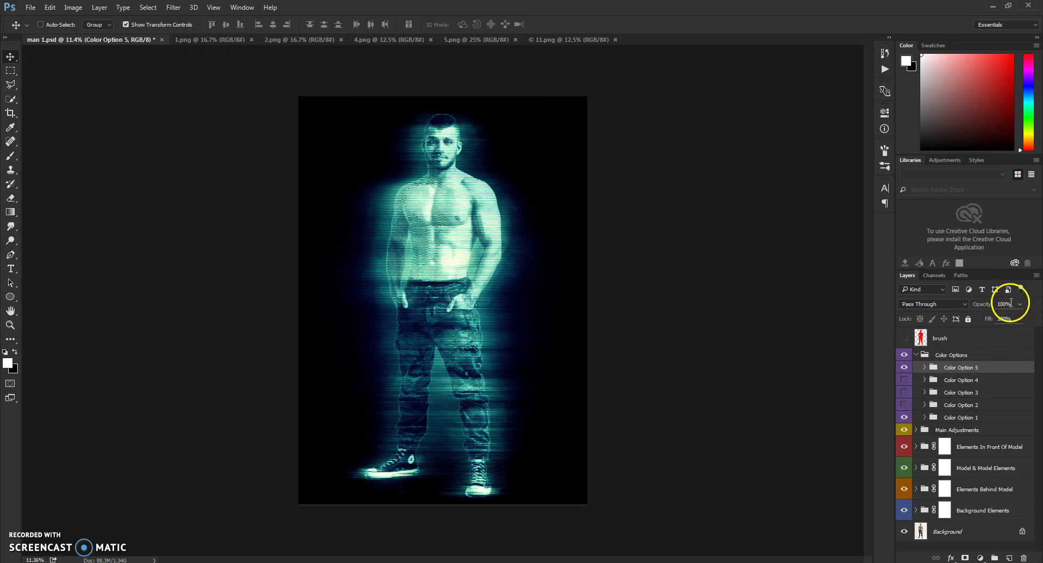
{"action": "left_click", "coordinate": [1012, 304]}
{"action": "type", "text": "60"}
{"action": "key", "text": "Return"}
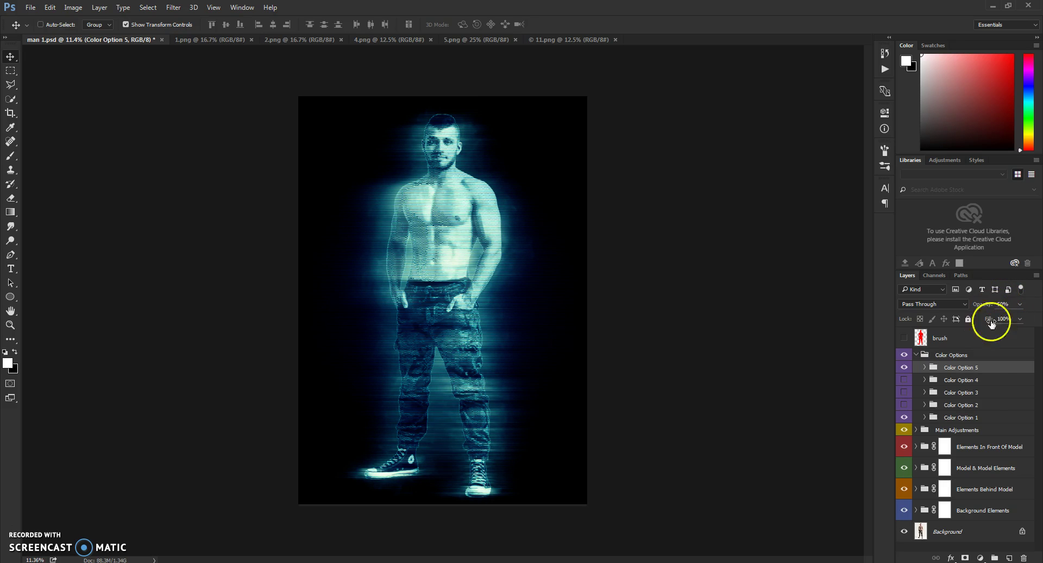
Try Color Options 3 and 2 on top, then hide them again, leaving 5 and 1
{"action": "left_click", "coordinate": [904, 392]}
{"action": "left_click", "coordinate": [904, 405]}
{"action": "left_click", "coordinate": [904, 405]}
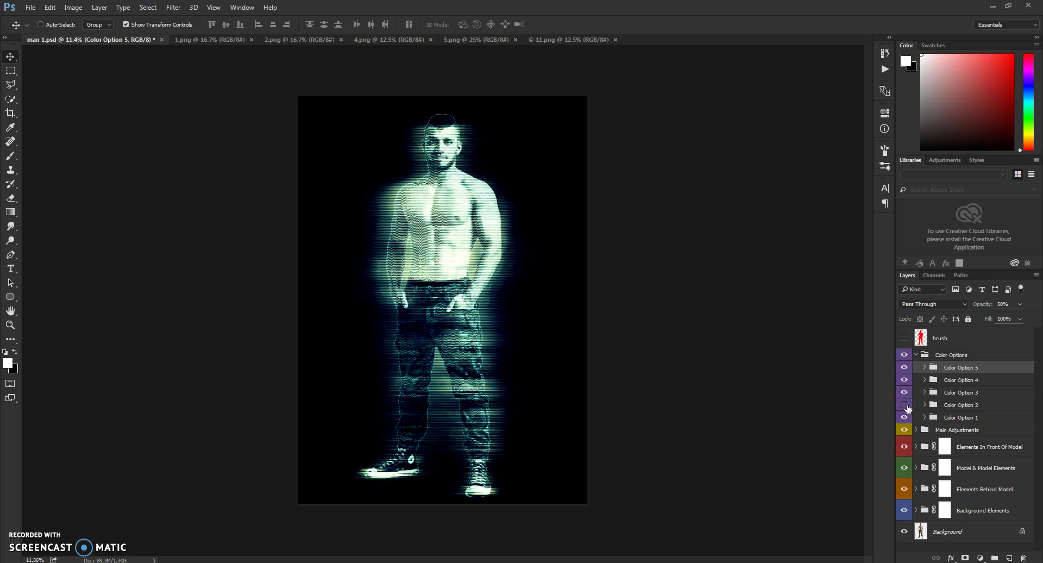
{"action": "left_click_drag", "start_coordinate": [904, 392], "coordinate": [904, 371]}
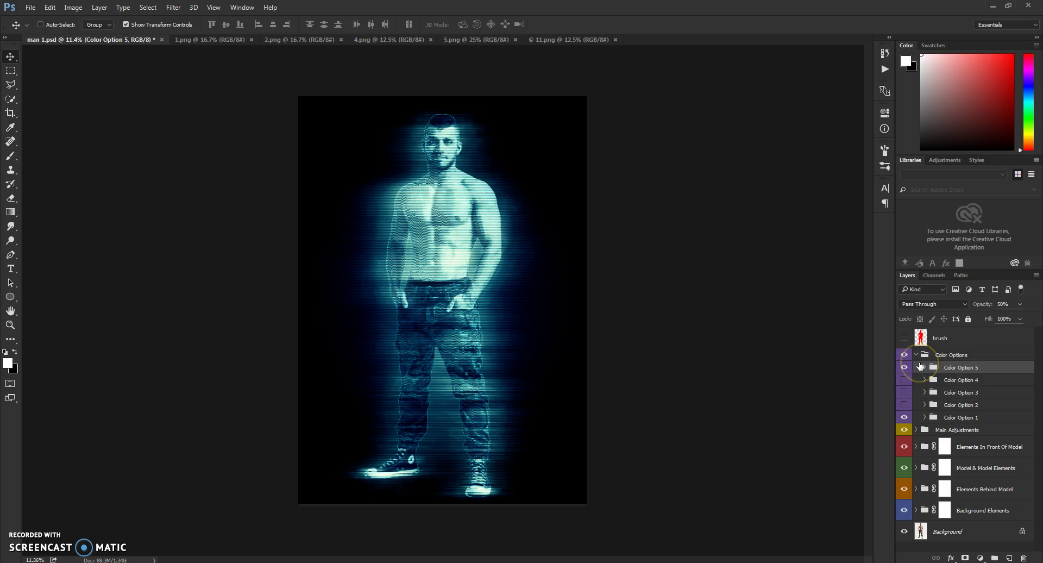
{"action": "left_click_drag", "start_coordinate": [920, 365], "coordinate": [932, 359]}
Collapse the Color Options group, then expand and re-collapse Main Adjustments twice
{"action": "left_click", "coordinate": [917, 356]}
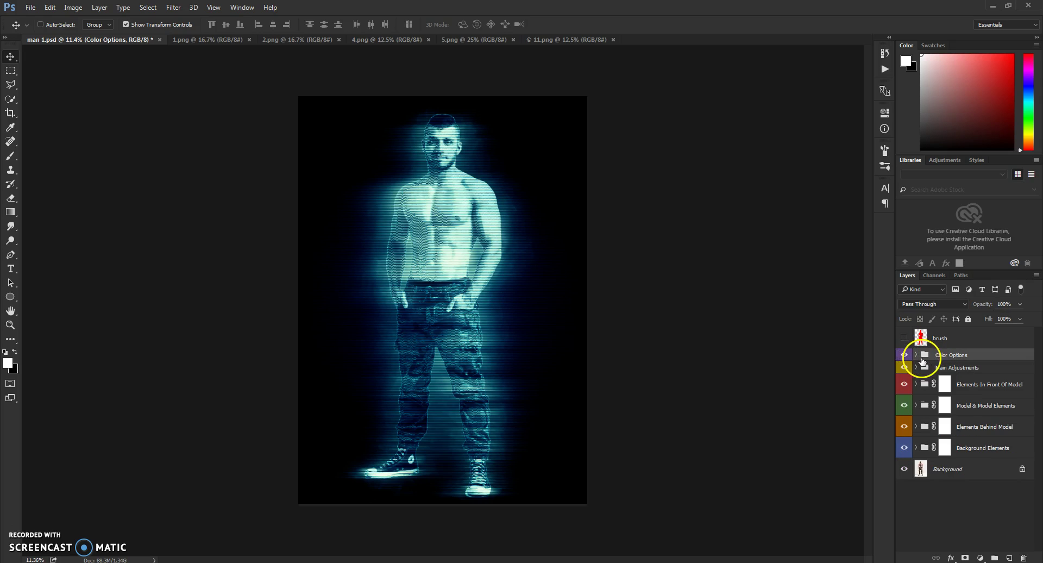
{"action": "left_click", "coordinate": [915, 367]}
{"action": "left_click", "coordinate": [915, 367]}
{"action": "left_click", "coordinate": [916, 367]}
{"action": "left_click", "coordinate": [915, 367]}
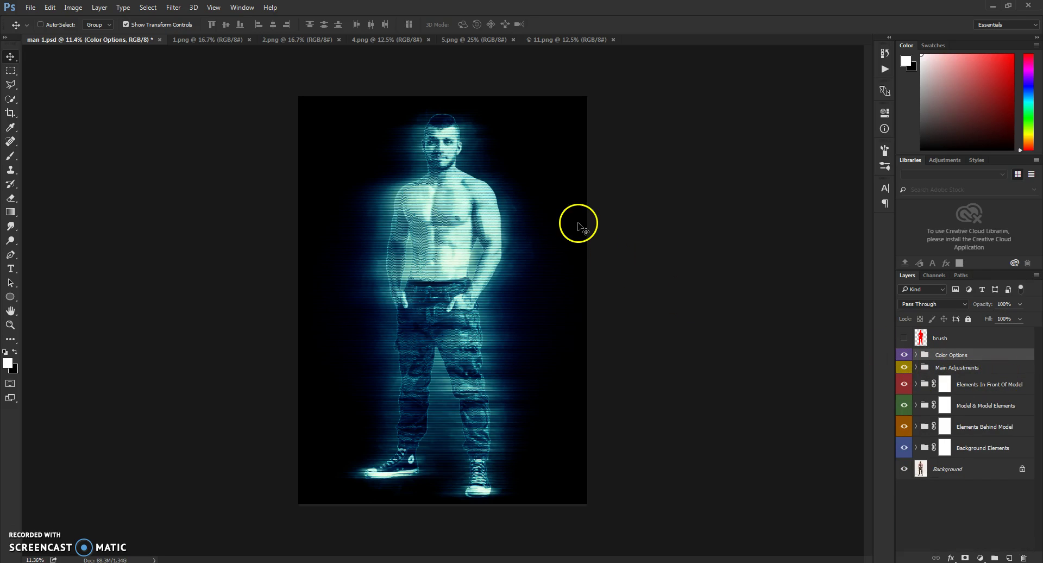